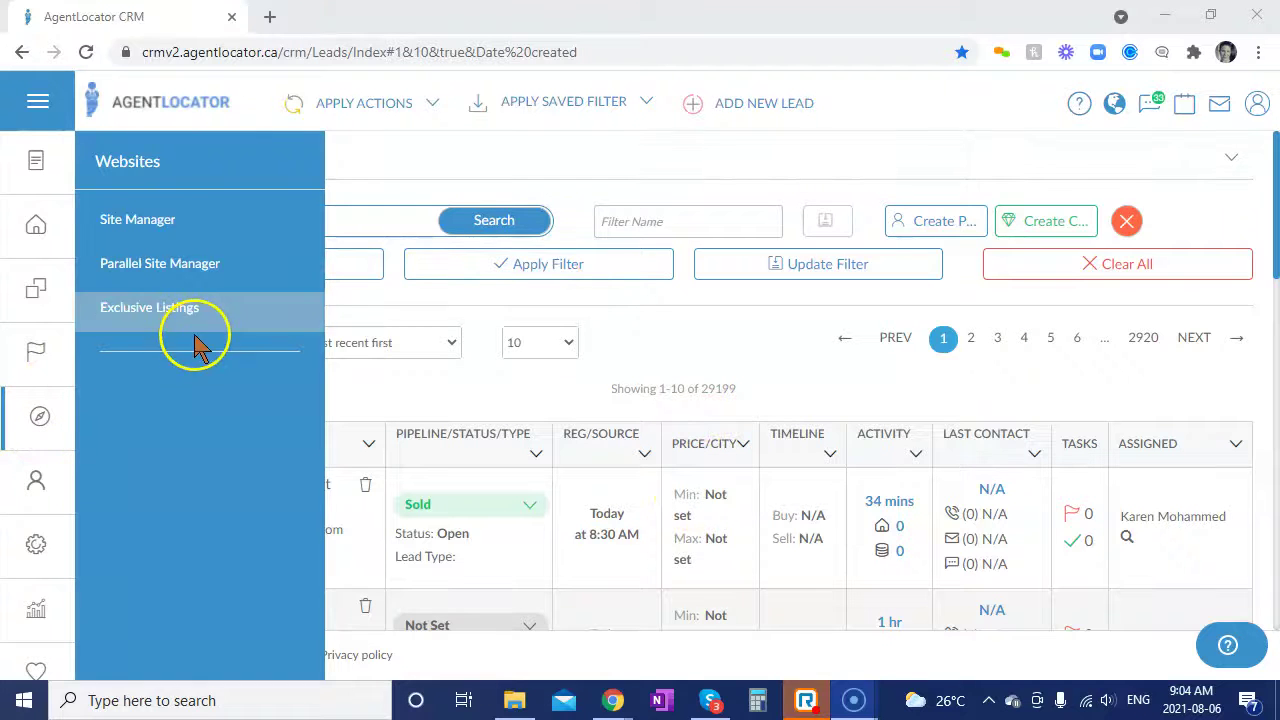
# - Open the Site Manager, search the websites for semi43, and open the sitemanagersemi43 site
pyautogui.click(146, 224)
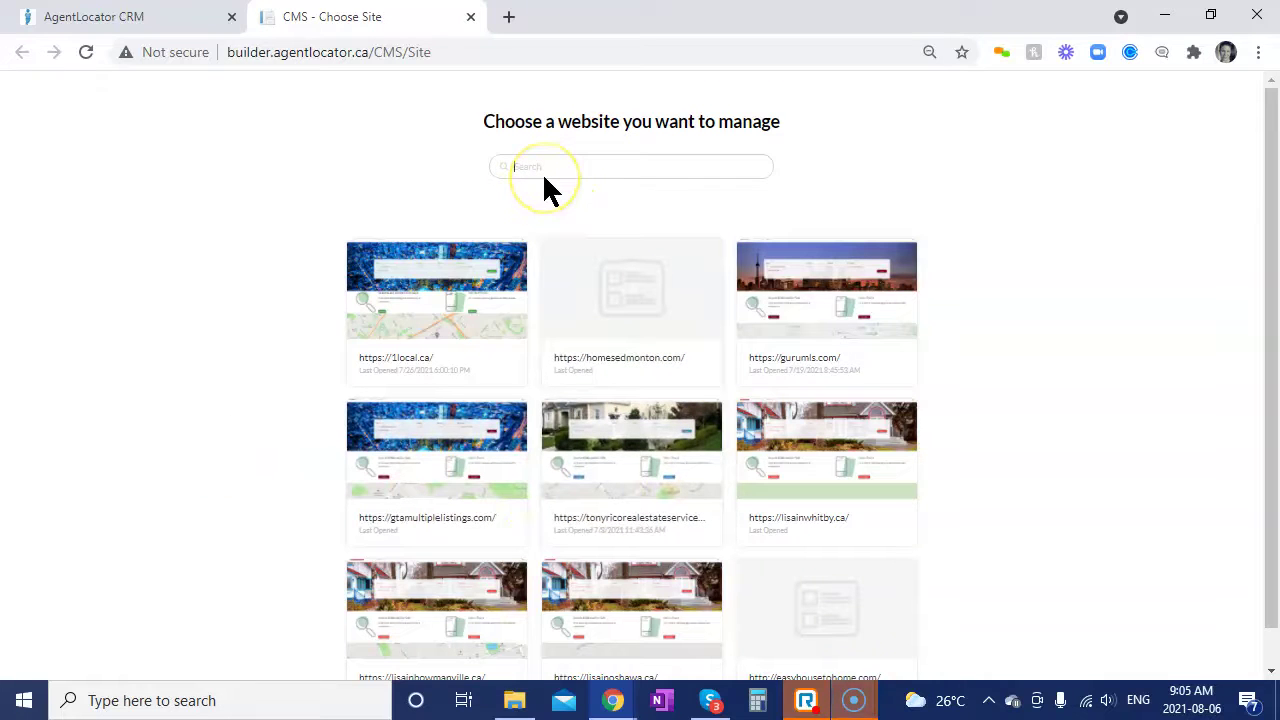
pyautogui.write('semi43')
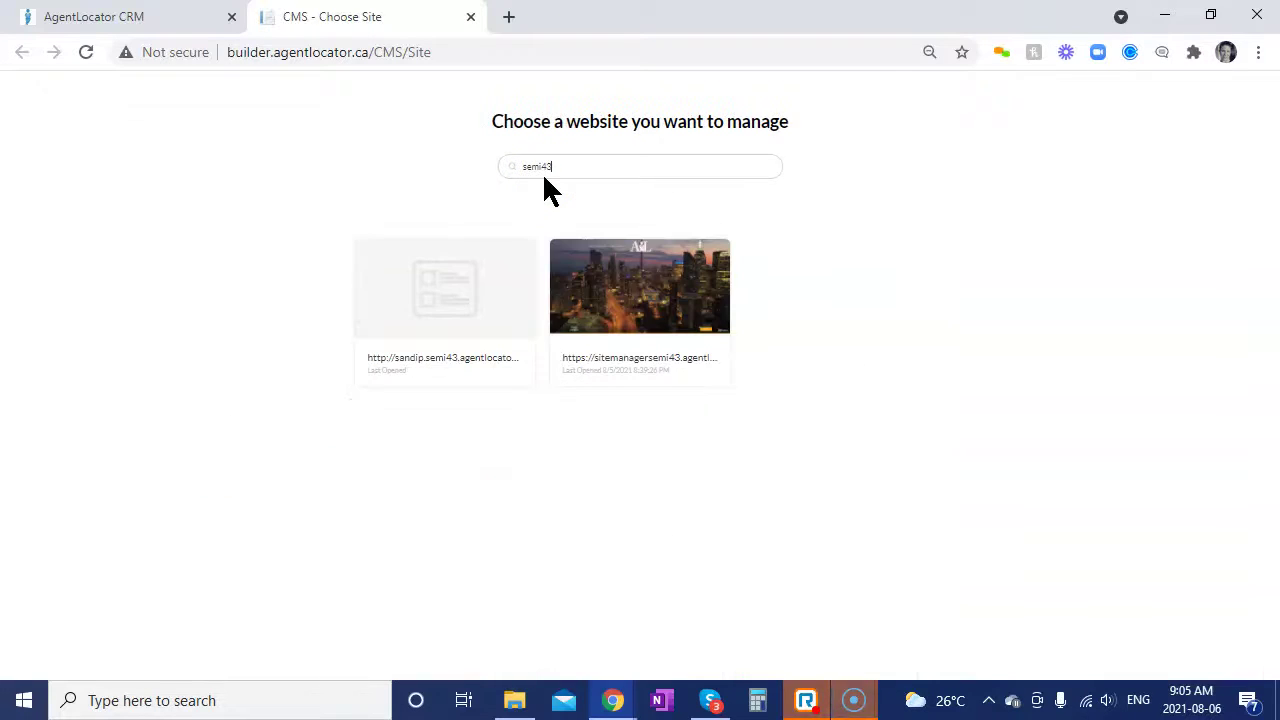
pyautogui.click(648, 312)
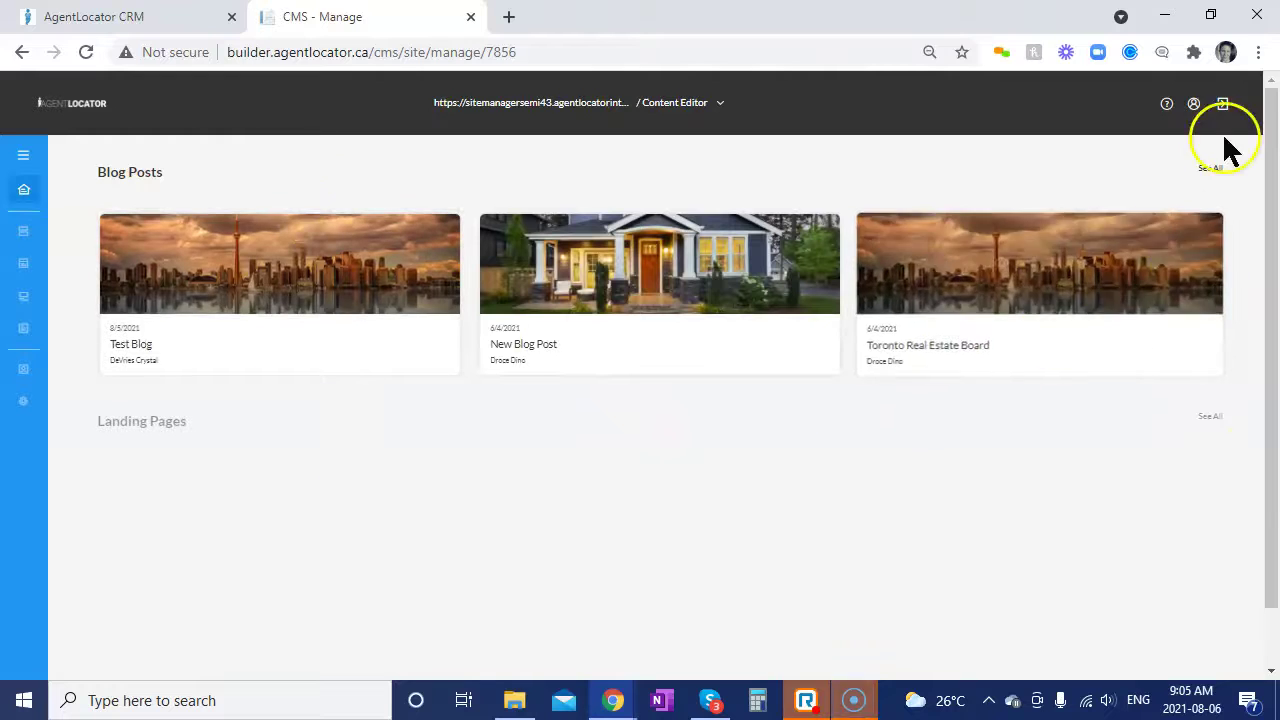
# - Increase the browser's zoom level to enlarge the site's content editor dashboard
pyautogui.click(1259, 52)
pyautogui.click(1197, 238)
pyautogui.click(1197, 238)
pyautogui.click(1197, 238)
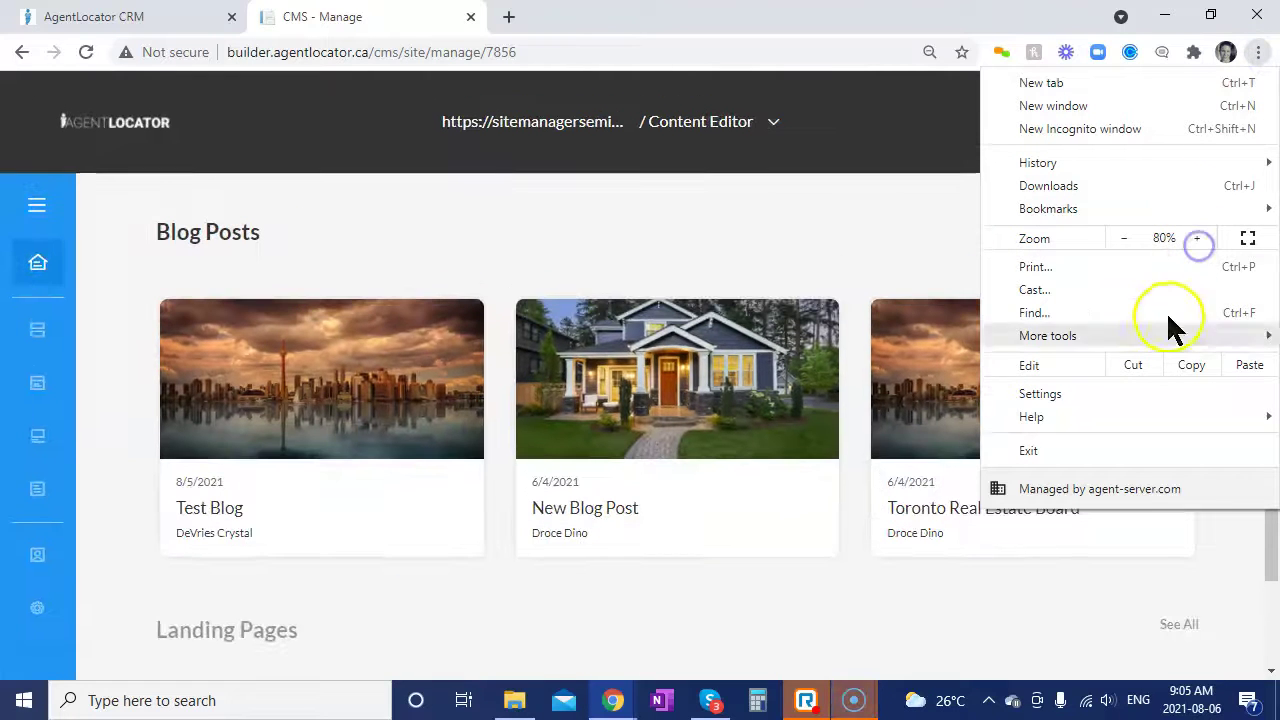
pyautogui.click(1197, 238)
pyautogui.click(640, 235)
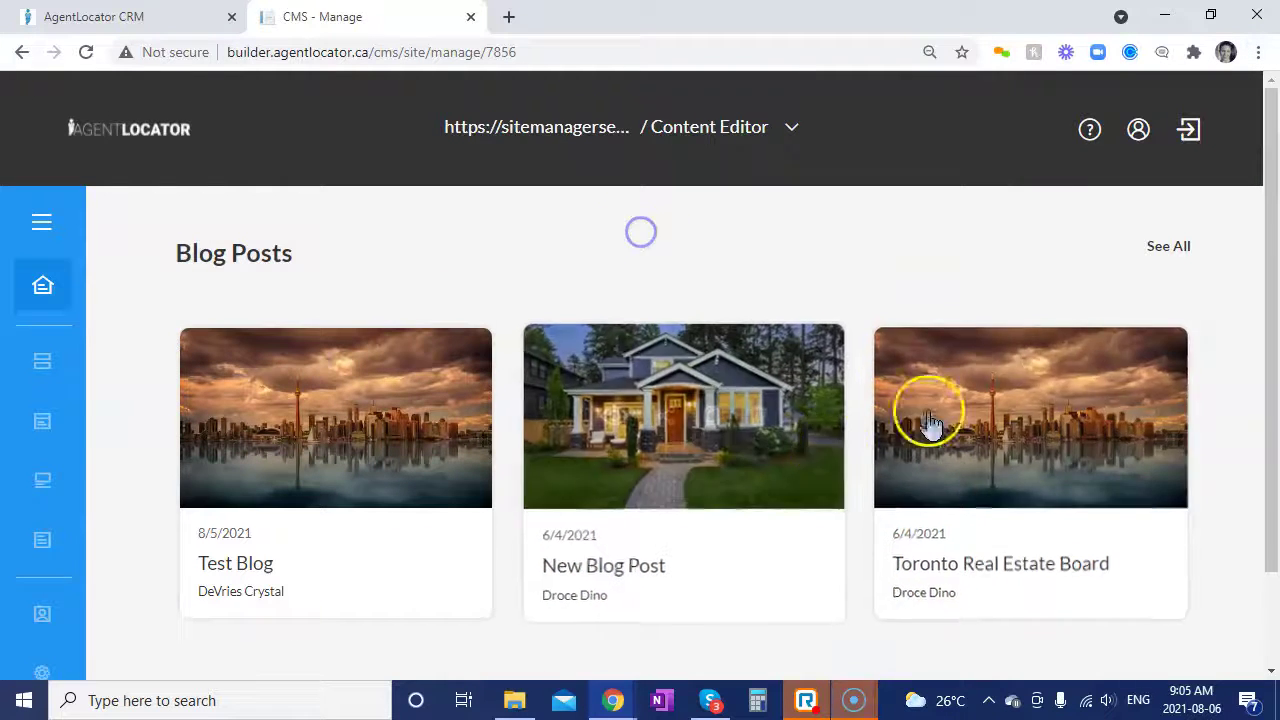
# - Open the Page Builder and move the Blog page below Communities in the published pages list
pyautogui.scroll(-2, 866, 474)
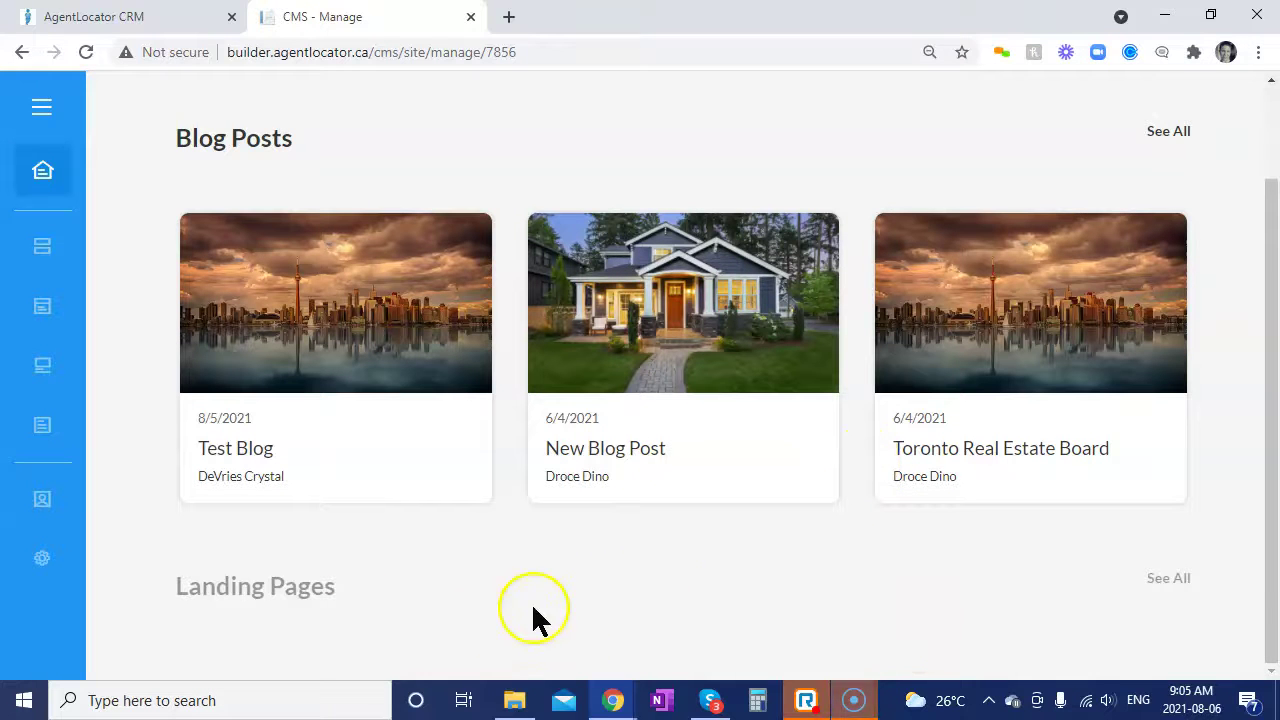
pyautogui.scroll(2, 604, 540)
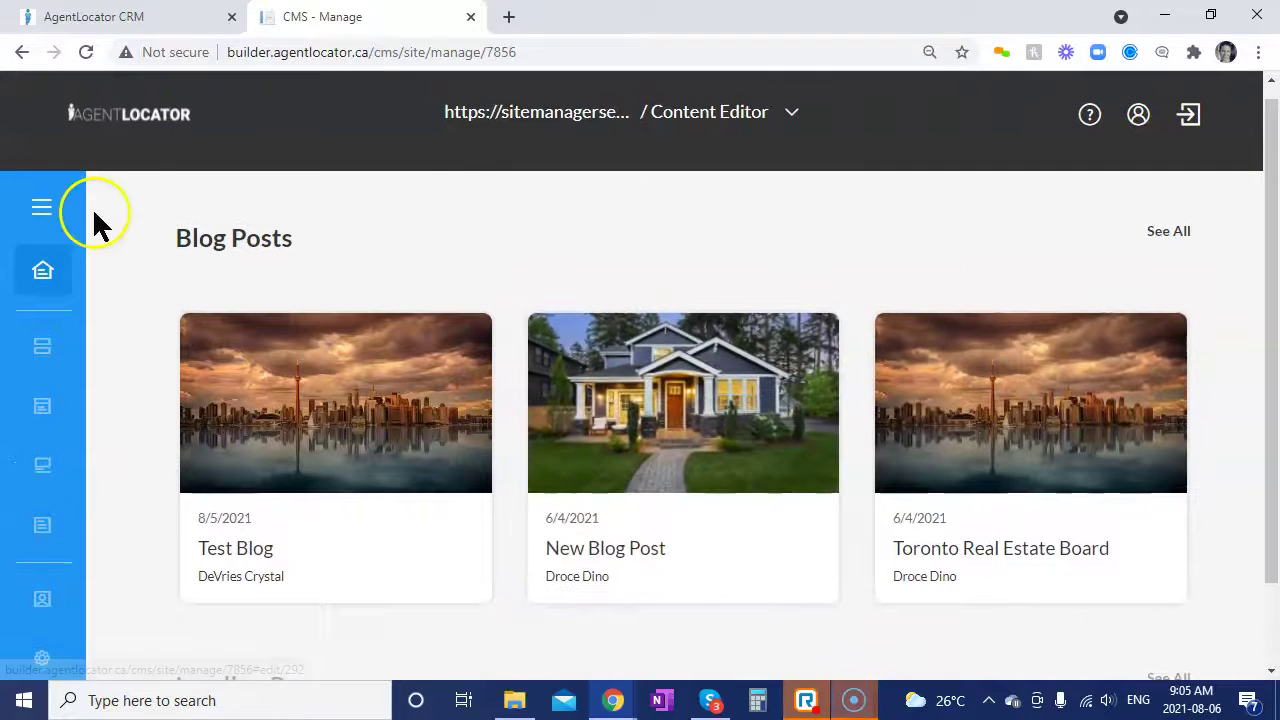
pyautogui.moveTo(49, 266)
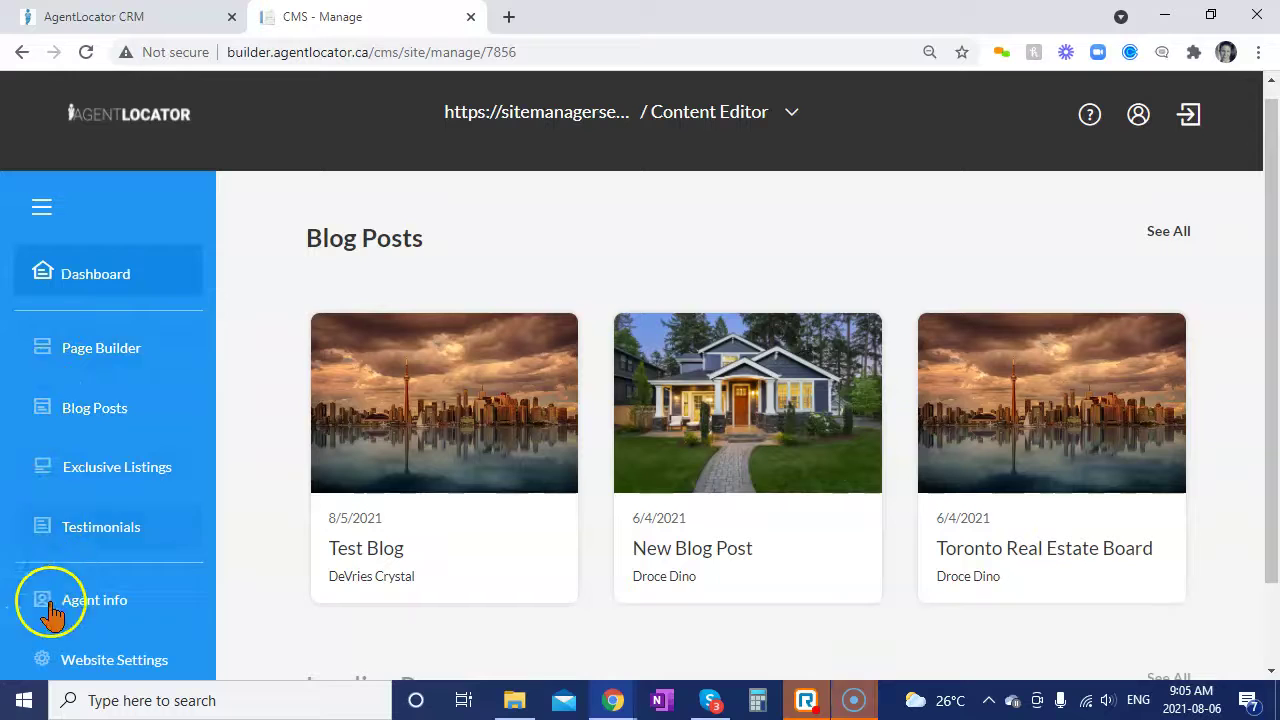
pyautogui.click(68, 360)
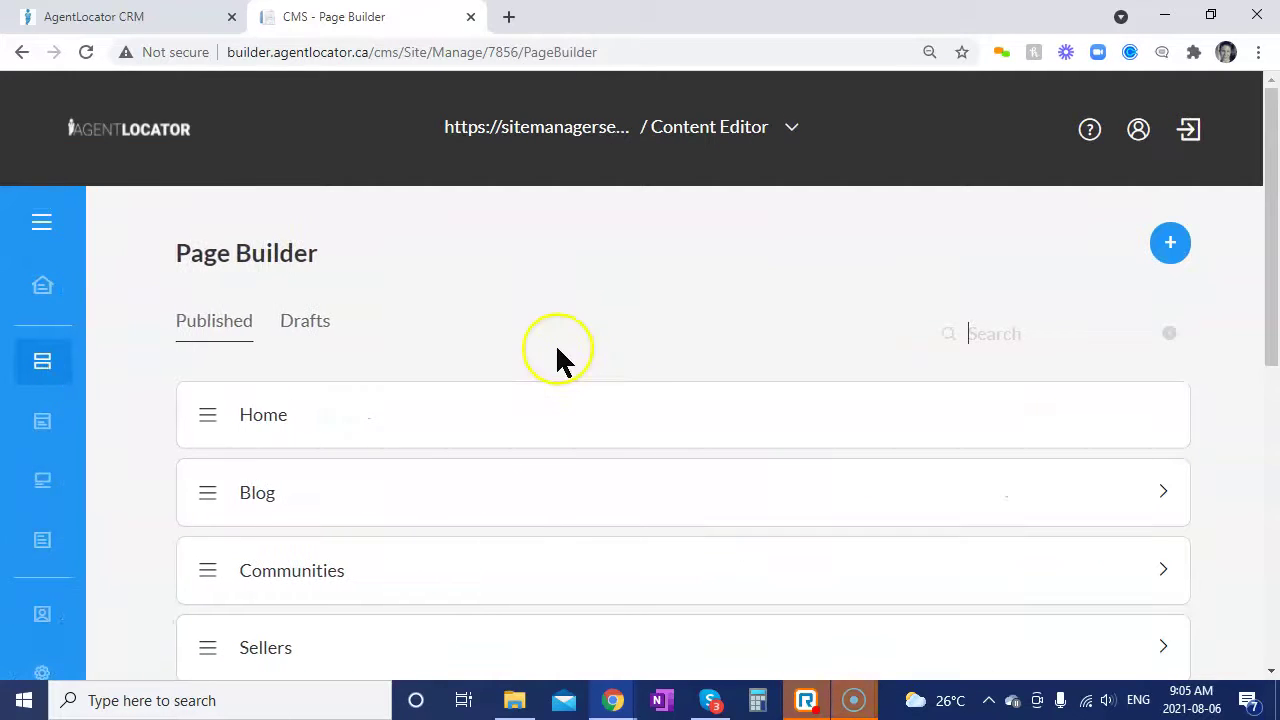
pyautogui.scroll(-1, 557, 349)
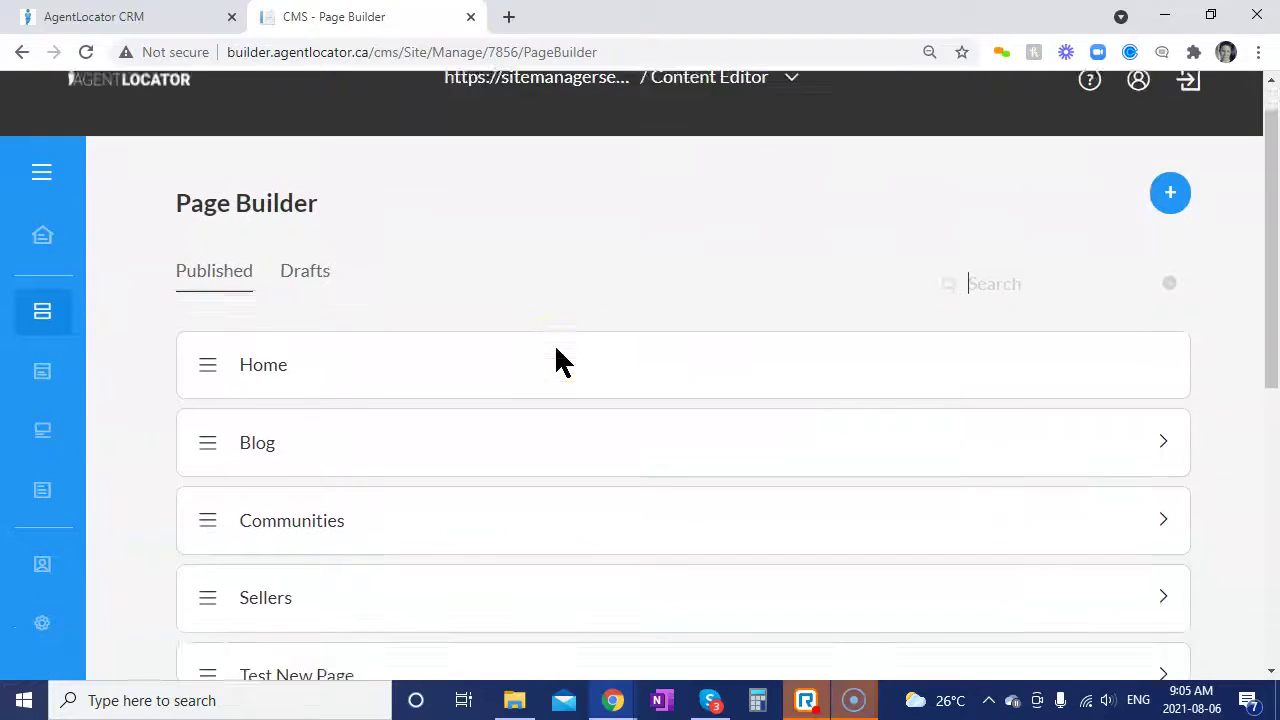
pyautogui.scroll(-1, 557, 349)
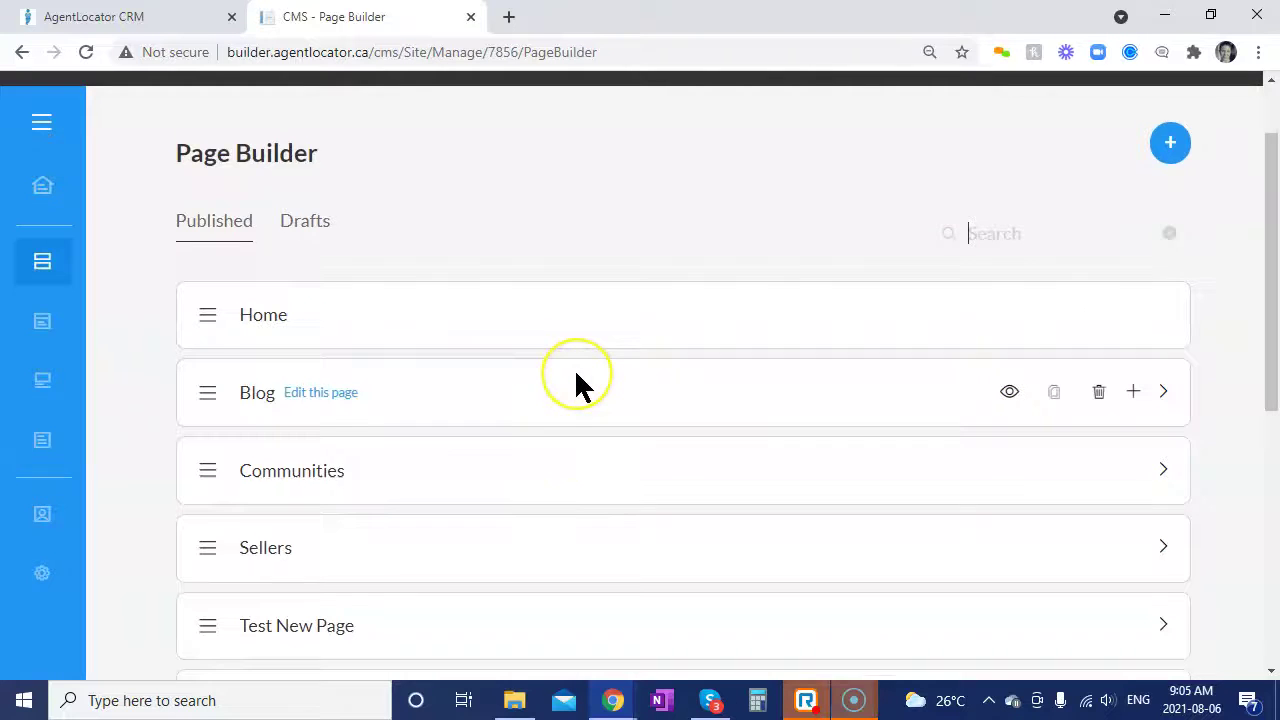
pyautogui.scroll(-5, 576, 378)
pyautogui.scroll(4, 576, 378)
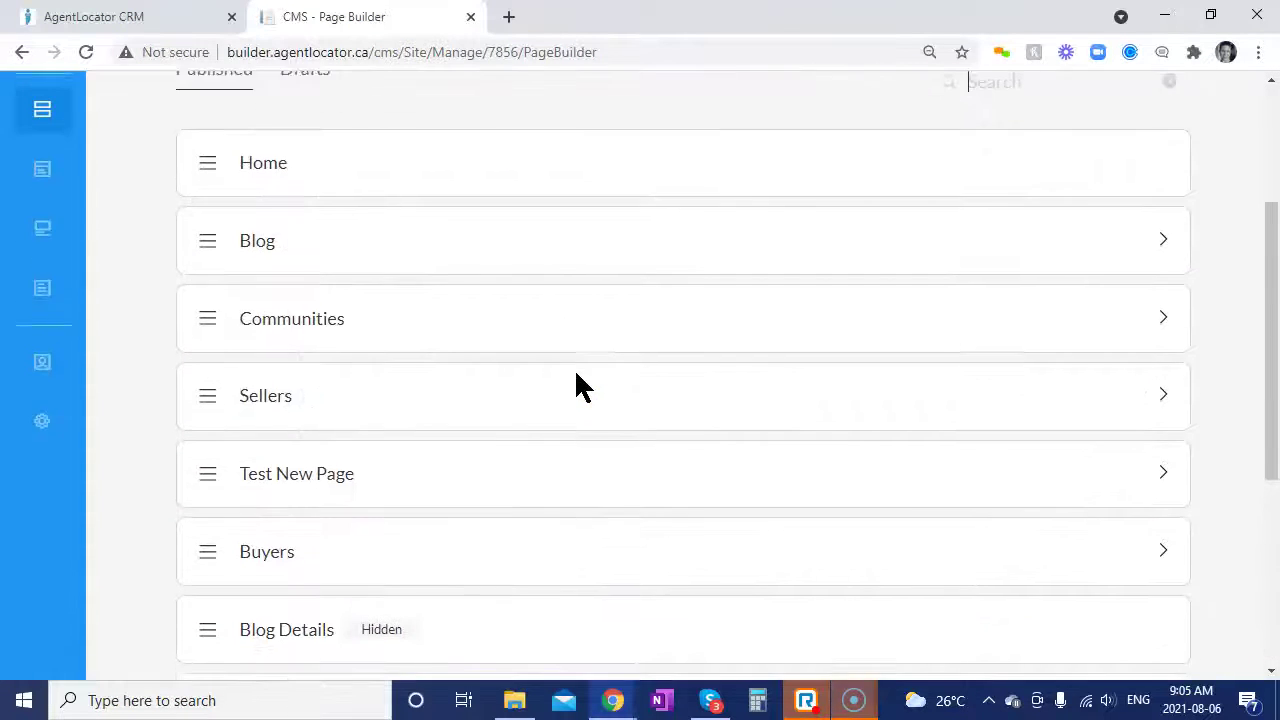
pyautogui.scroll(5, 574, 368)
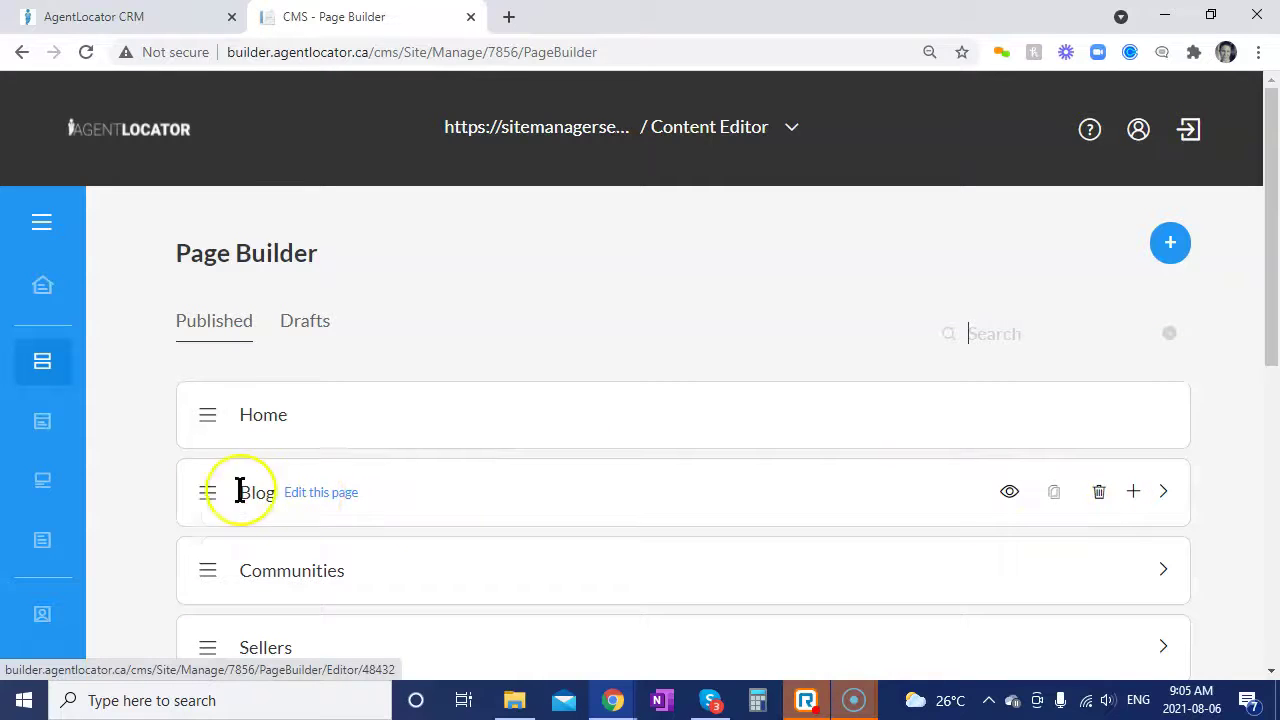
pyautogui.moveTo(204, 493); pyautogui.dragTo(197, 580)
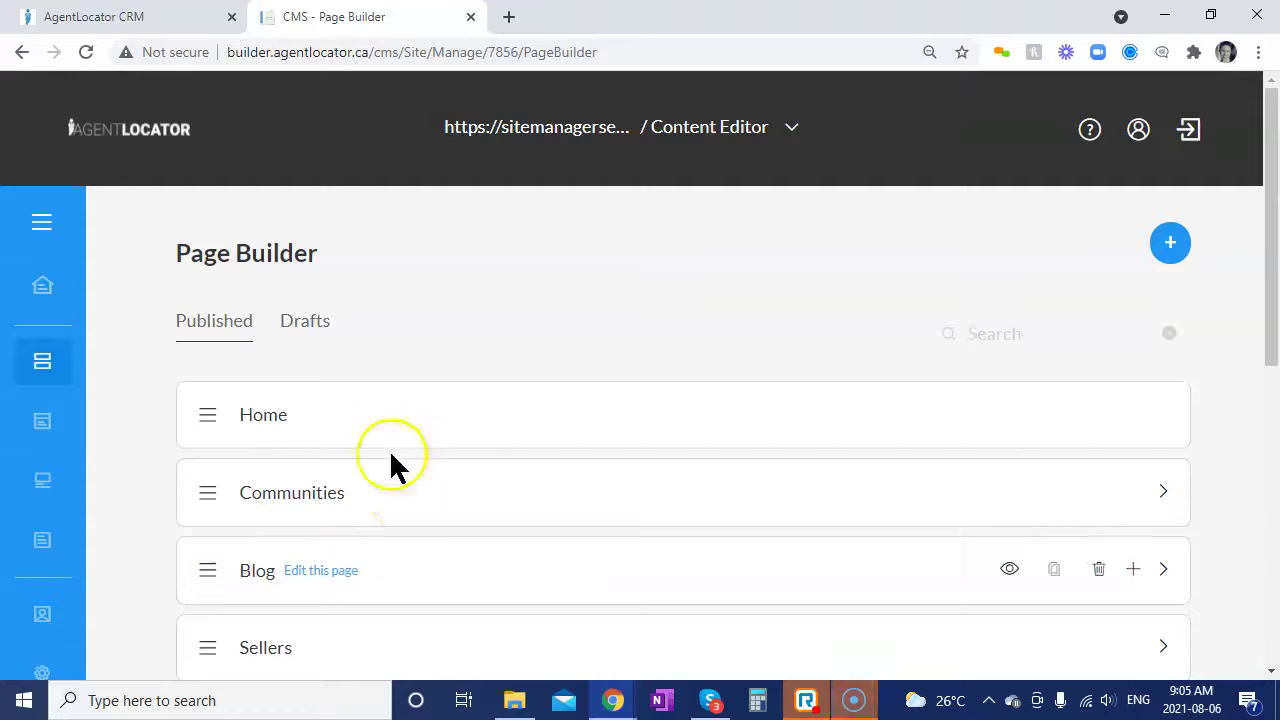
# - Open the Blog Posts section and look over the published posts and their options
pyautogui.moveTo(43, 423)
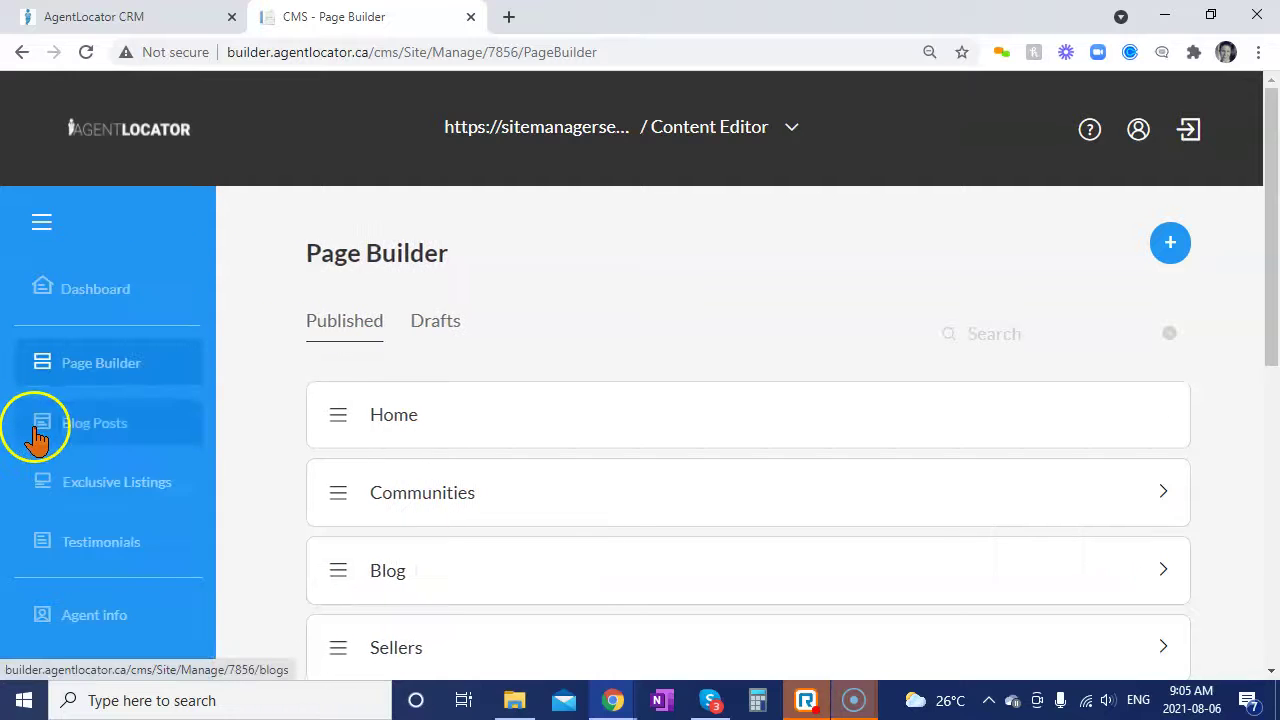
pyautogui.click(88, 430)
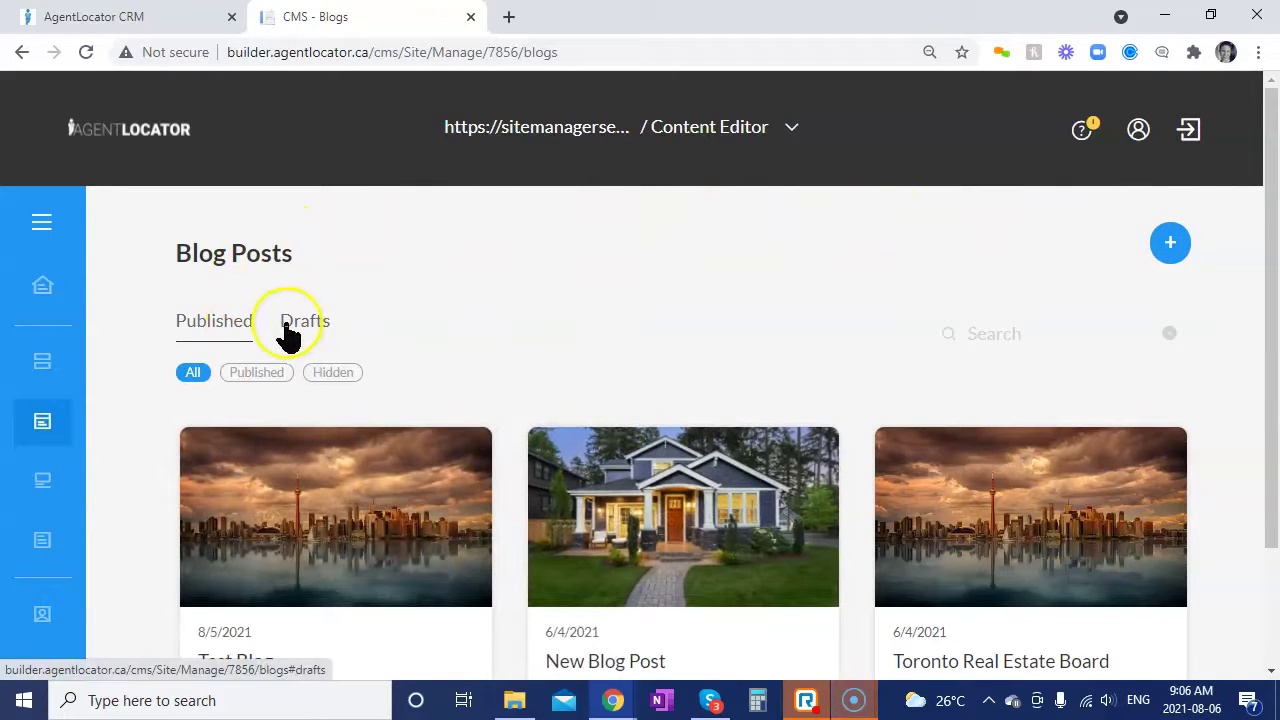
pyautogui.scroll(-2, 600, 370)
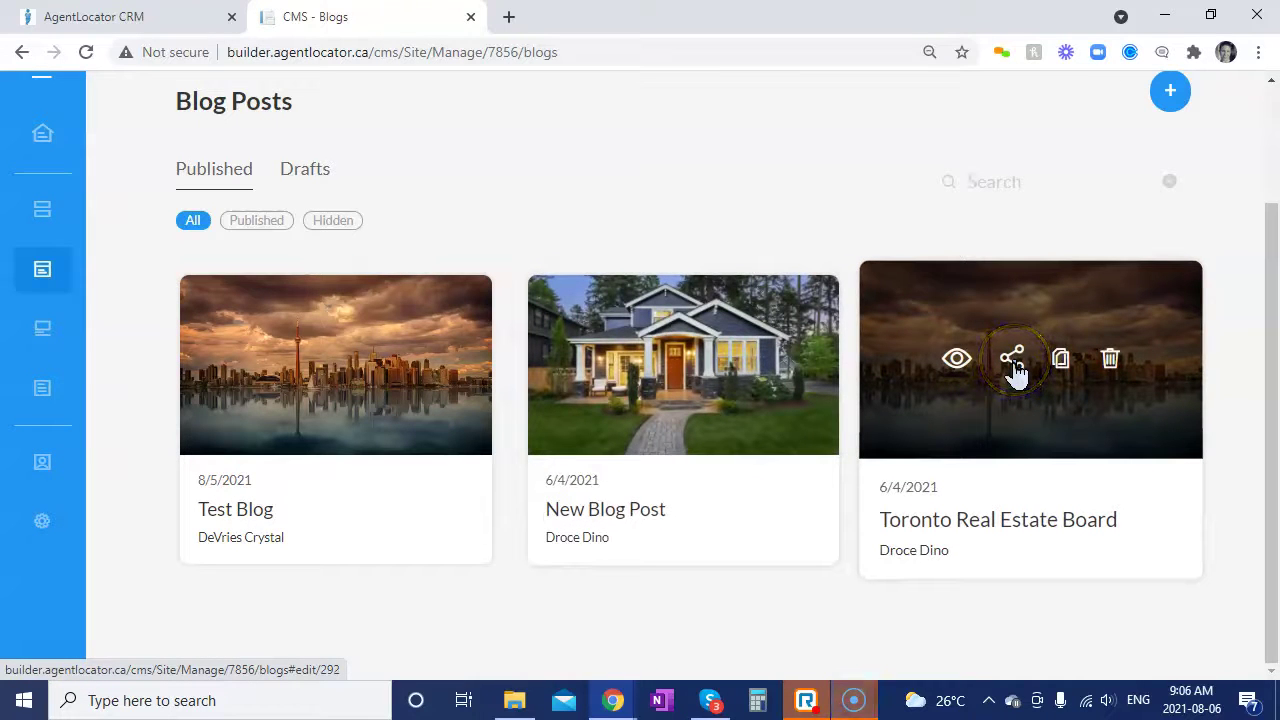
# - View the Exclusive Listings section, followed by the Testimonials section
pyautogui.moveTo(43, 334)
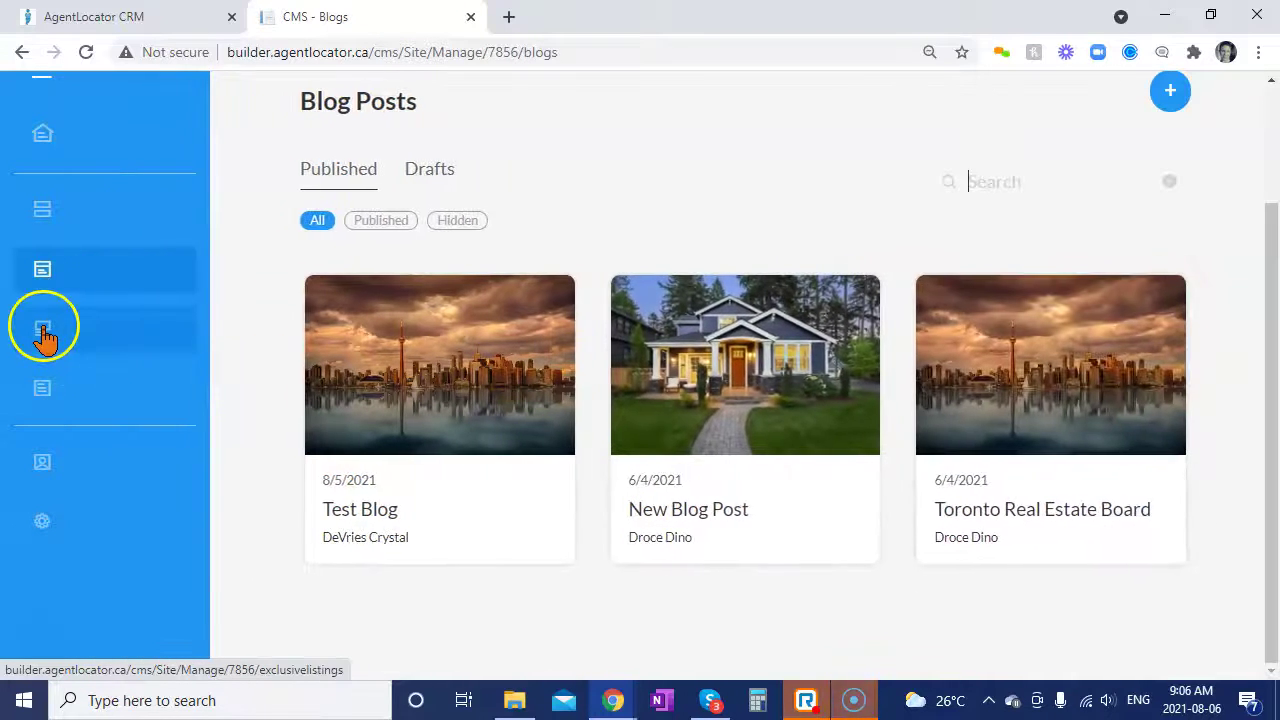
pyautogui.click(98, 340)
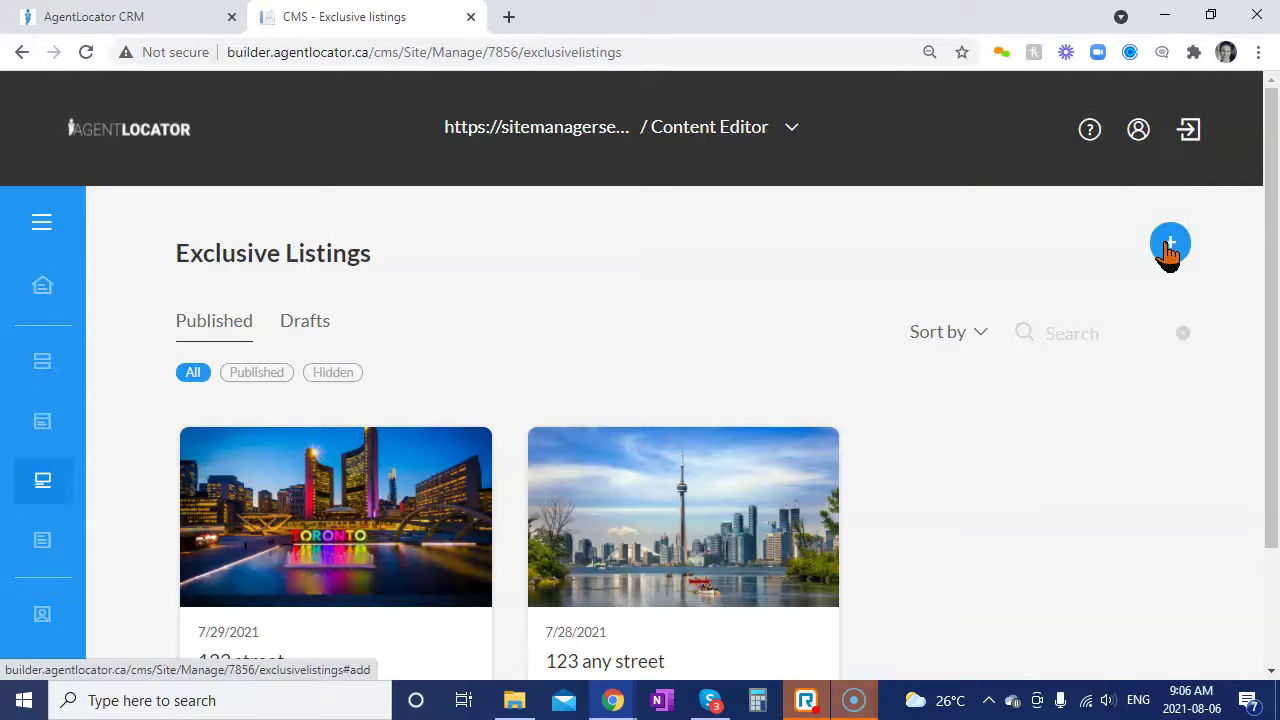
pyautogui.click(62, 550)
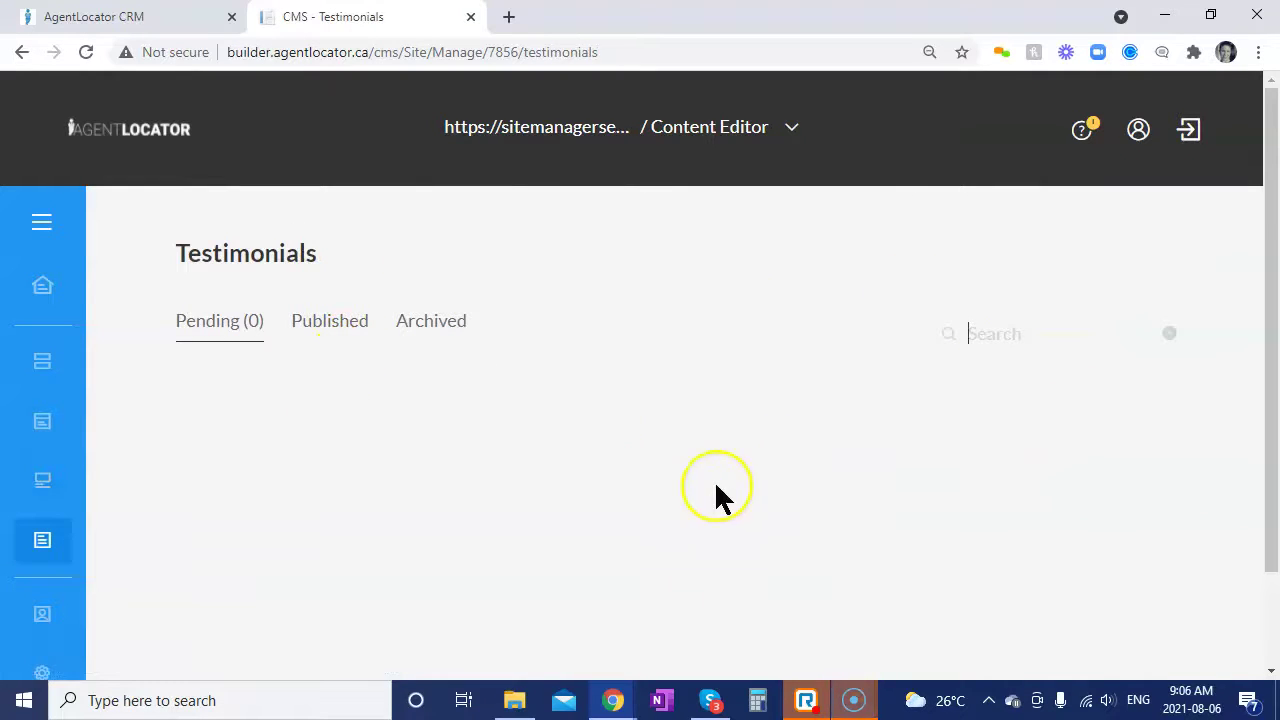
# - Open Agent info and examine the general, contact, location, social media and short bio details
pyautogui.scroll(-1, 686, 530)
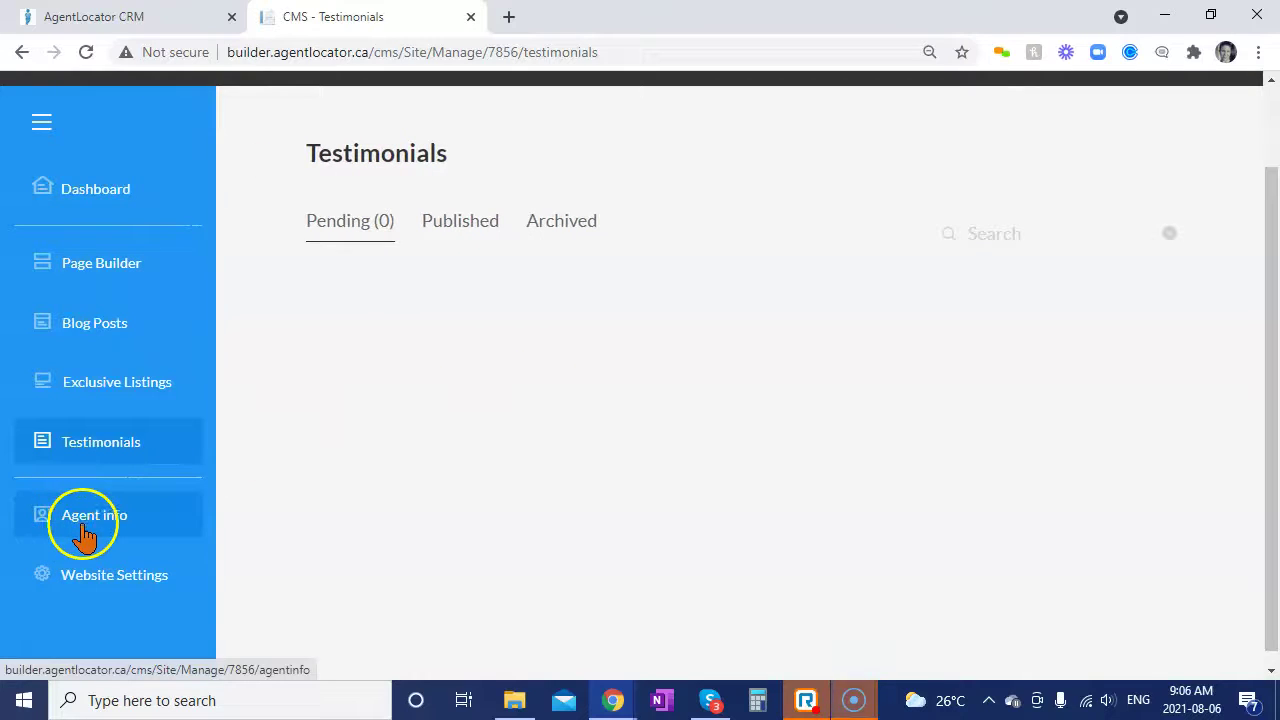
pyautogui.click(76, 530)
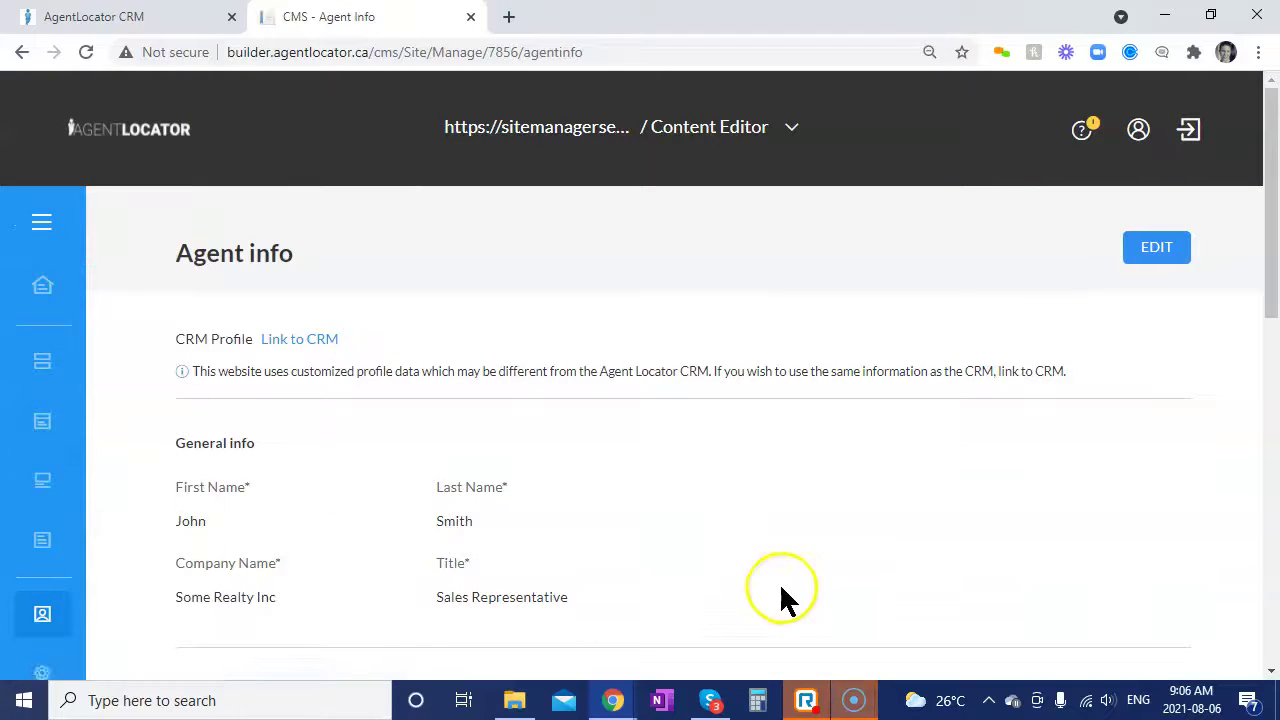
pyautogui.scroll(-7, 627, 495)
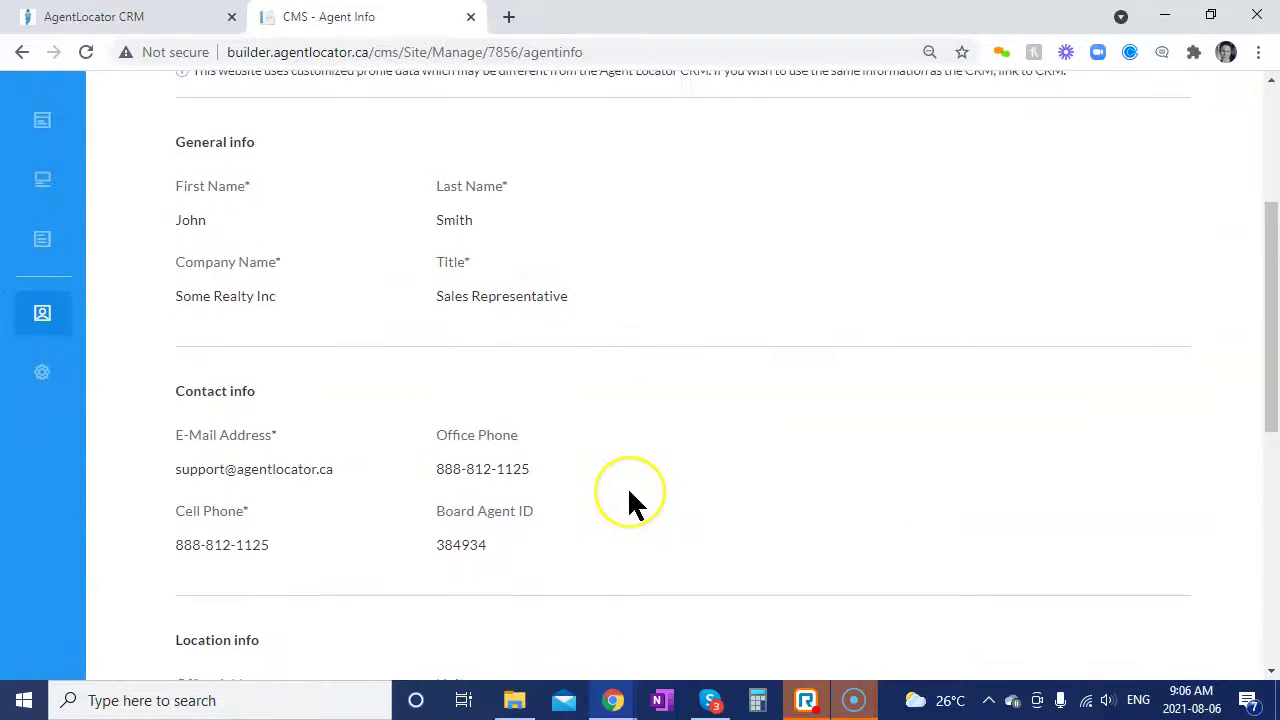
pyautogui.scroll(-2, 628, 503)
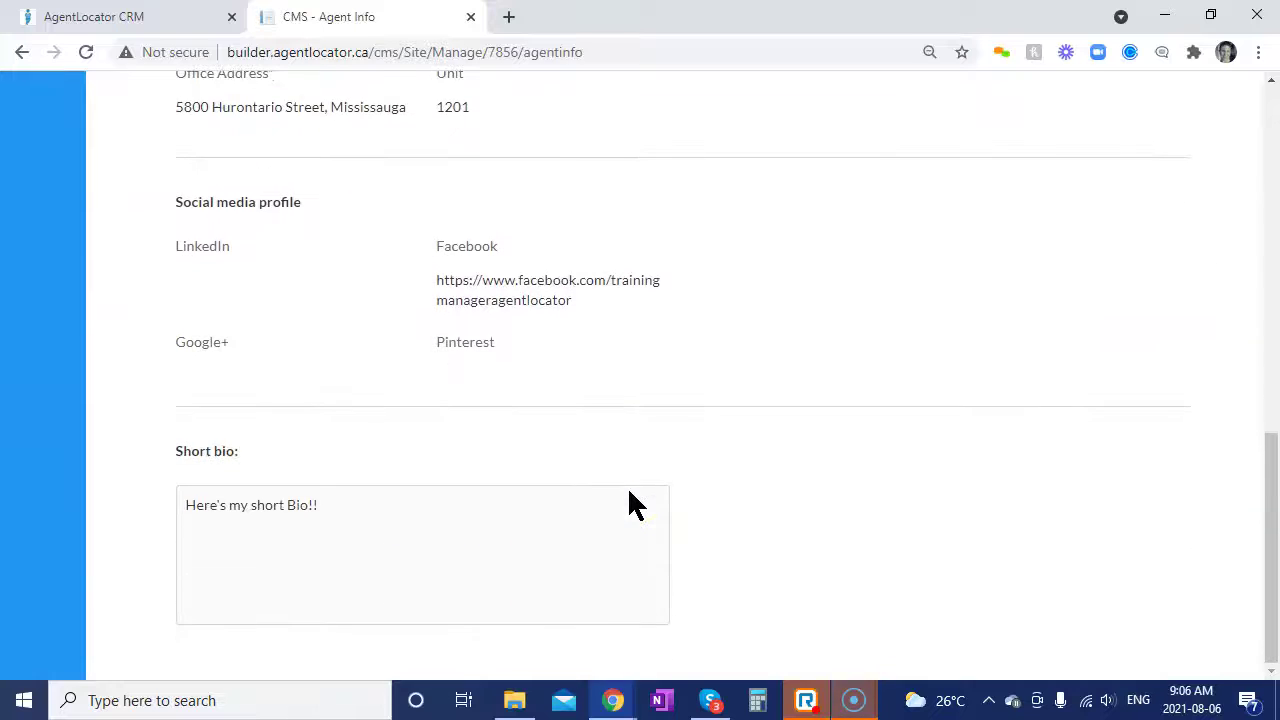
pyautogui.scroll(10, 815, 522)
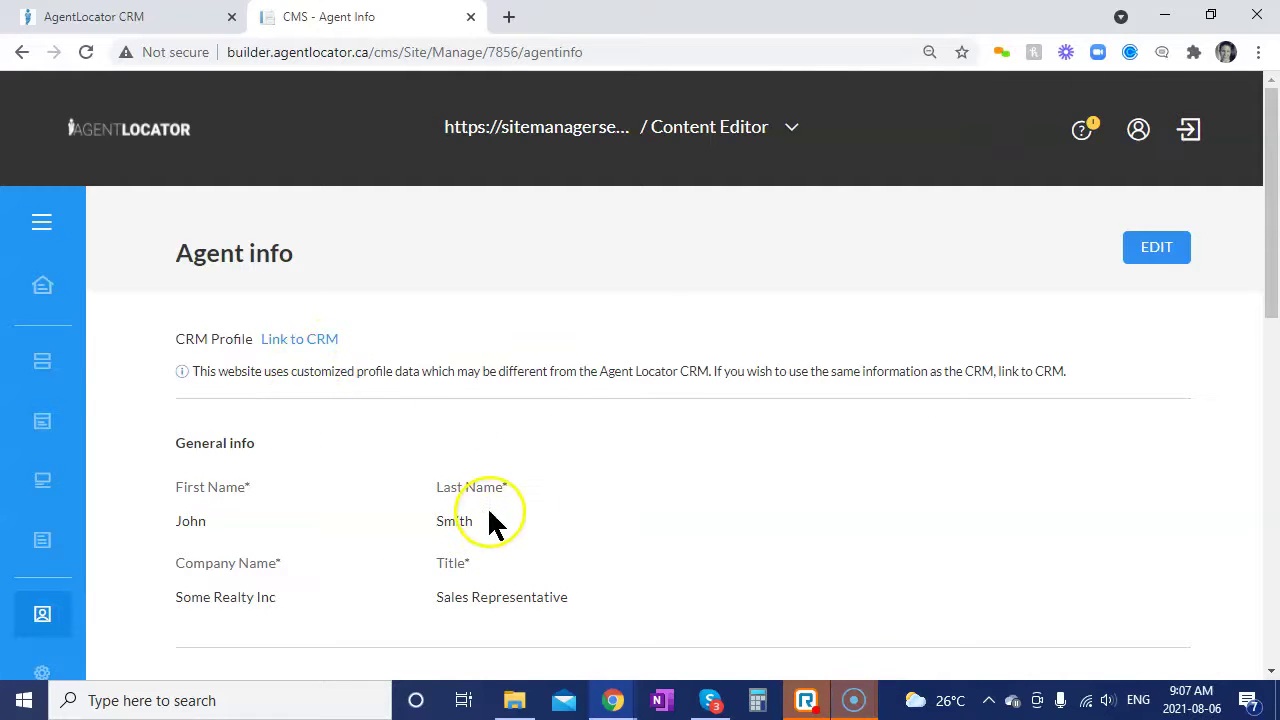
pyautogui.scroll(-4, 490, 520)
pyautogui.scroll(-2, 608, 562)
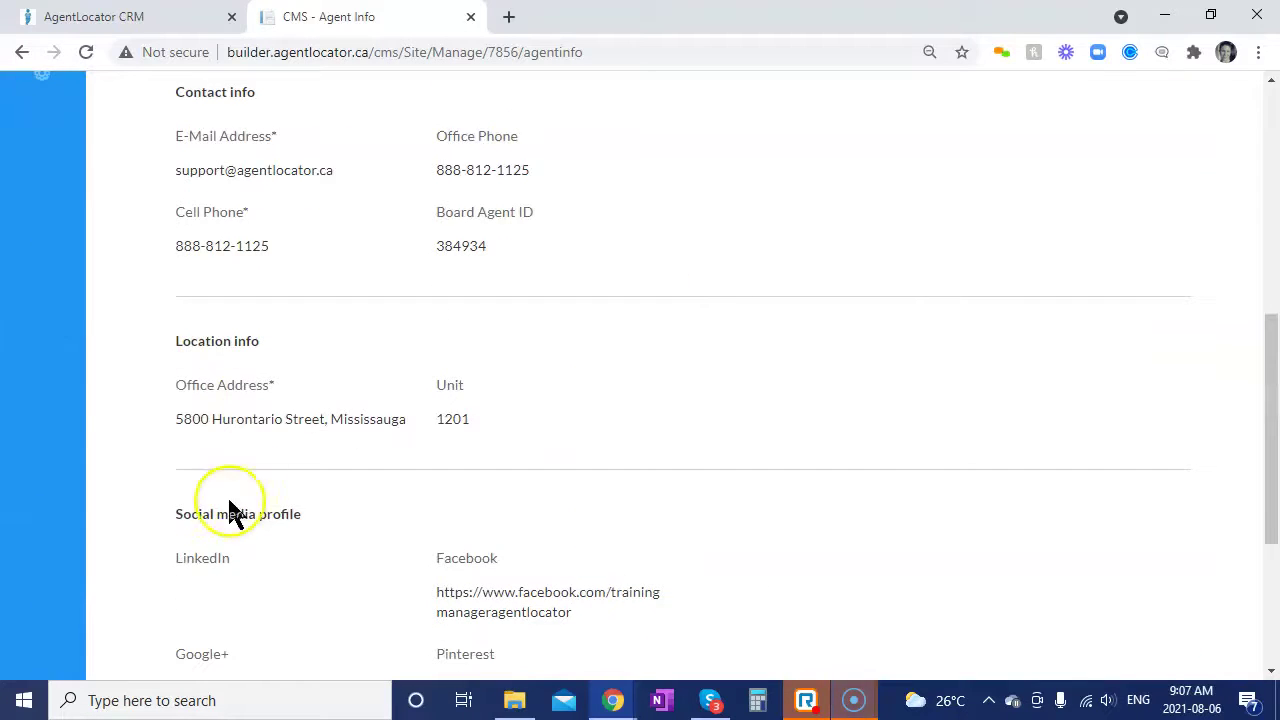
pyautogui.scroll(4, 150, 480)
# - Open the Website Settings and examine the lead generation and custom script options
pyautogui.moveTo(62, 498)
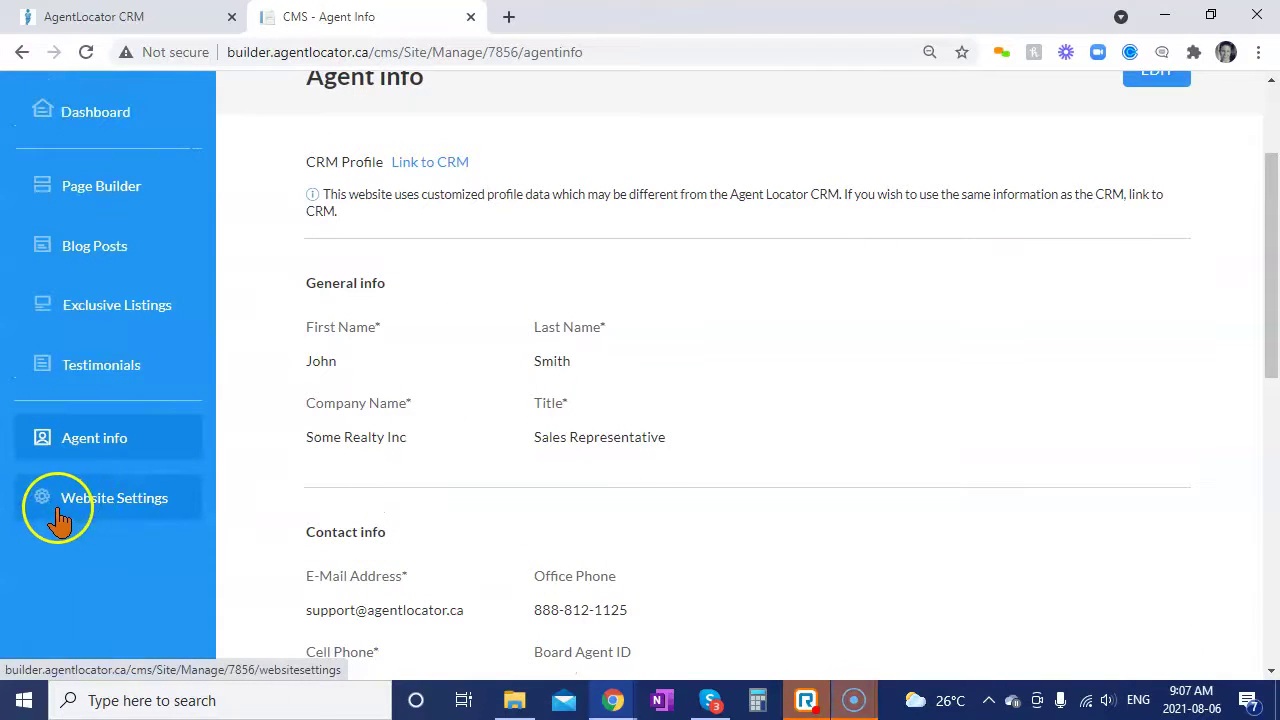
pyautogui.click(82, 515)
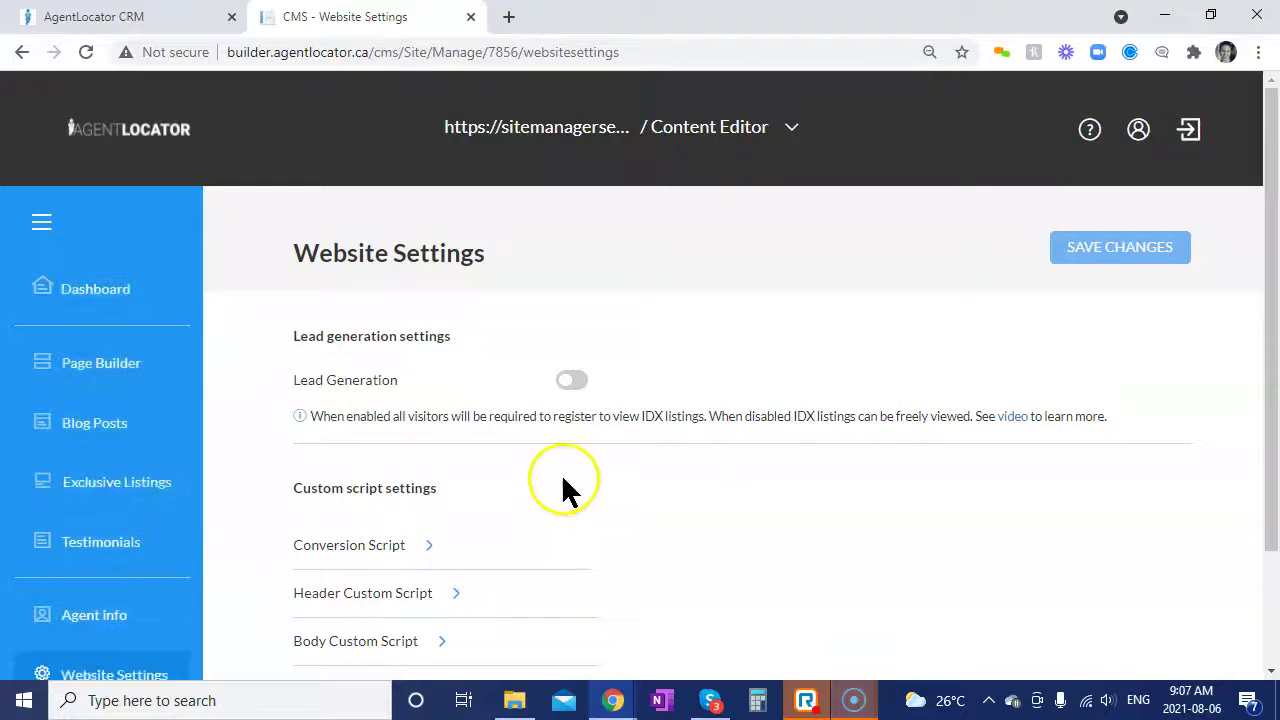
pyautogui.scroll(-1, 600, 420)
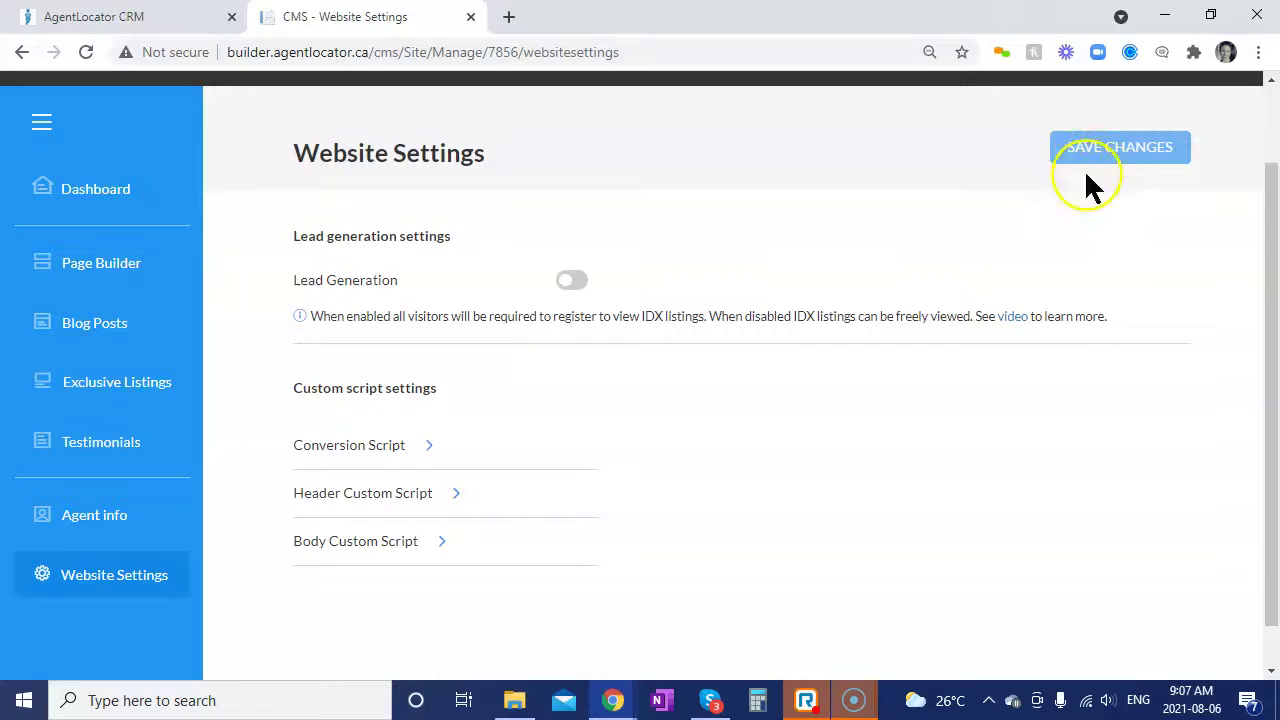
# - Start a new page in the Page Builder with the About page type and the About With Testimonials layout
pyautogui.click(97, 265)
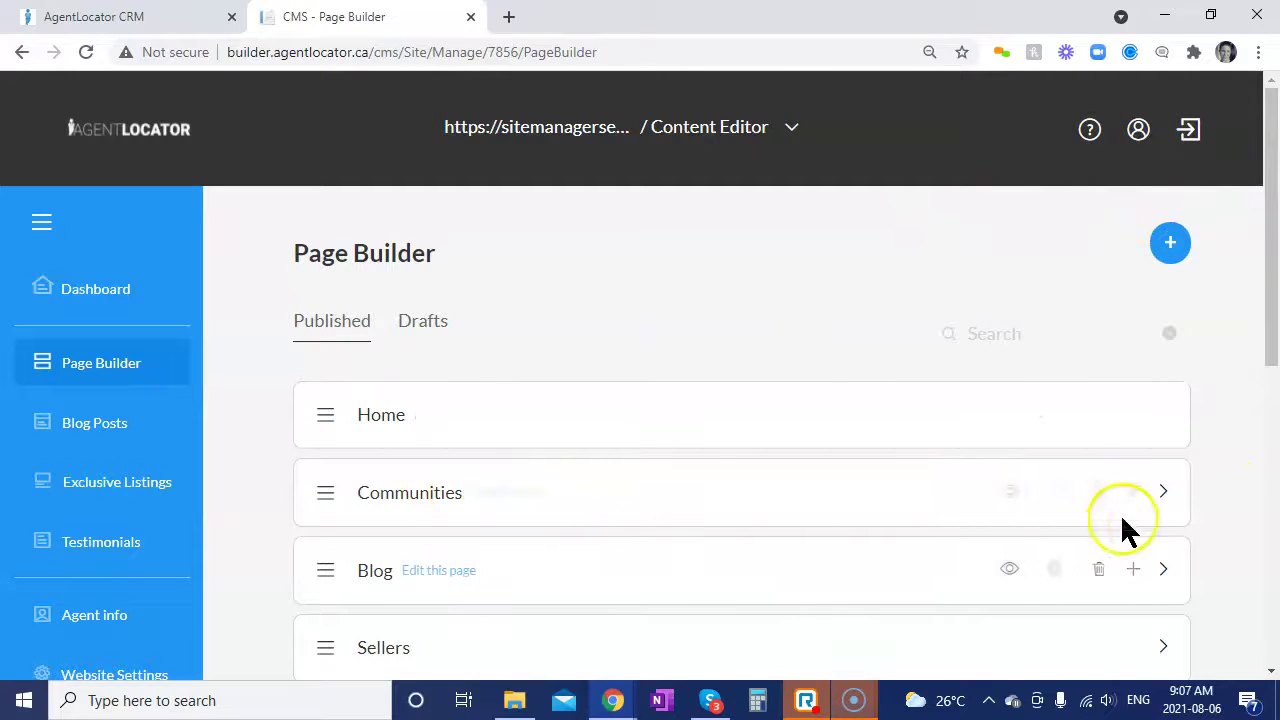
pyautogui.click(1172, 248)
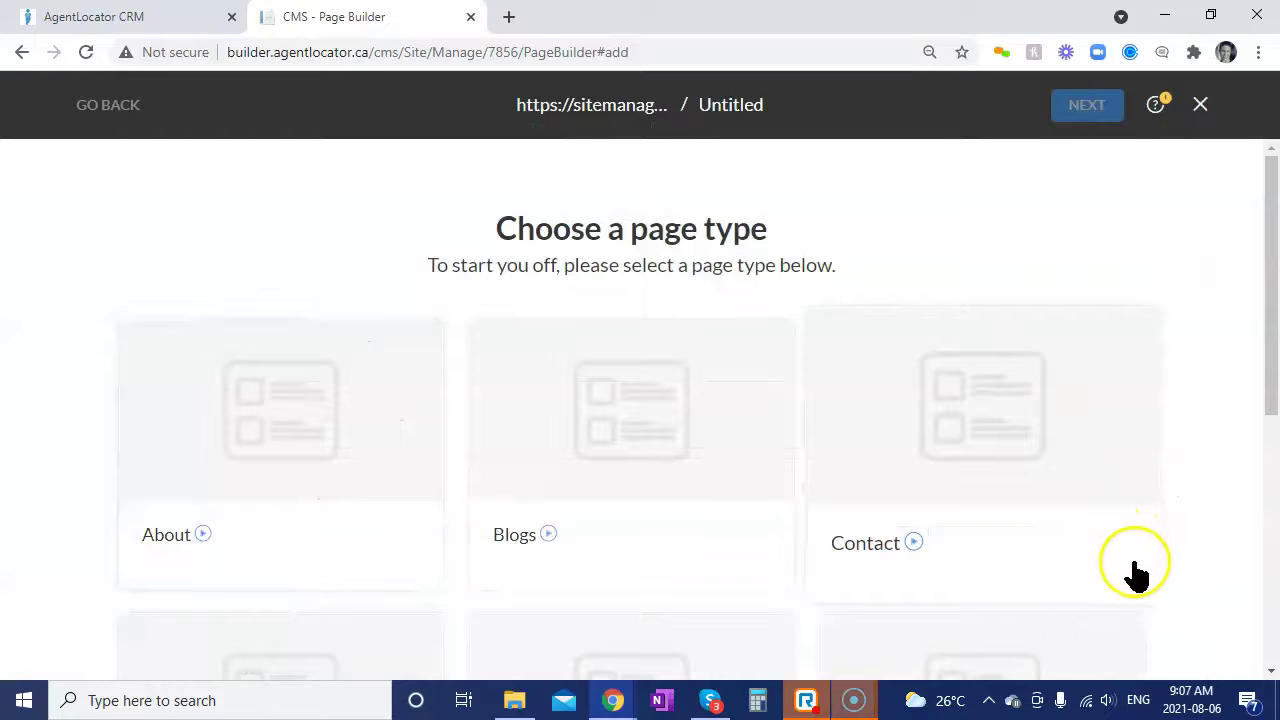
pyautogui.scroll(-5, 1160, 525)
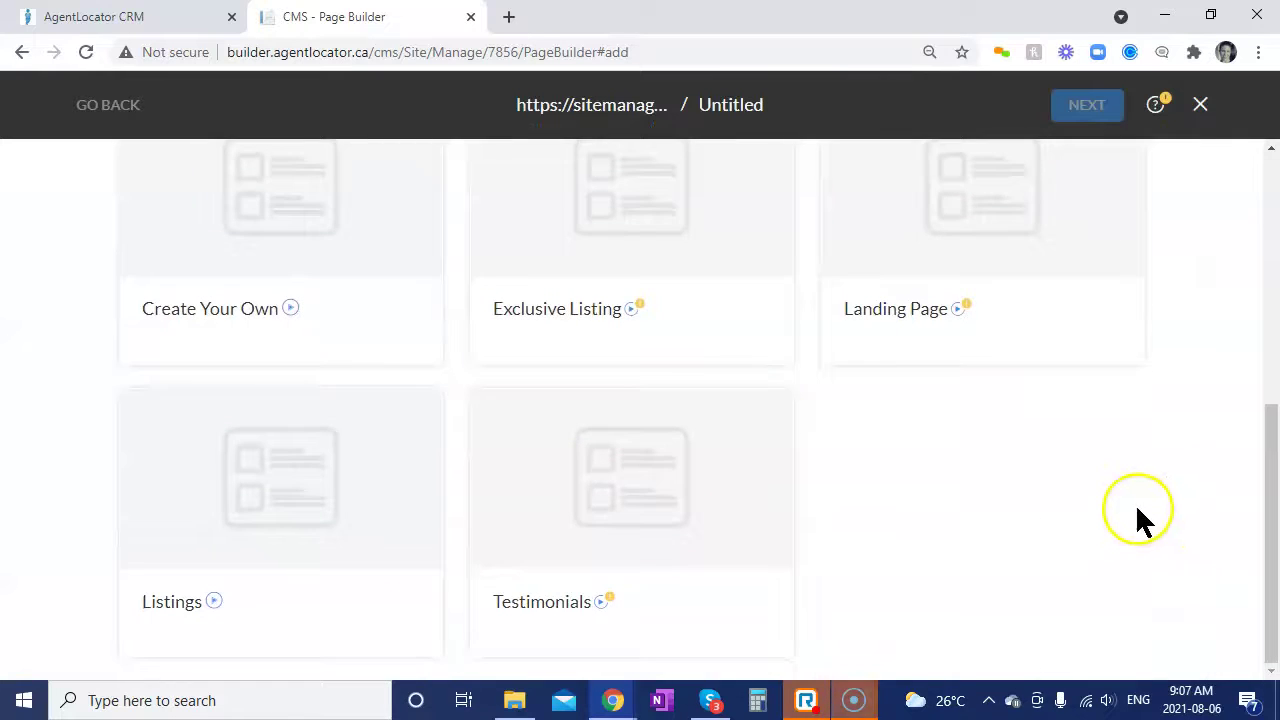
pyautogui.scroll(5, 931, 525)
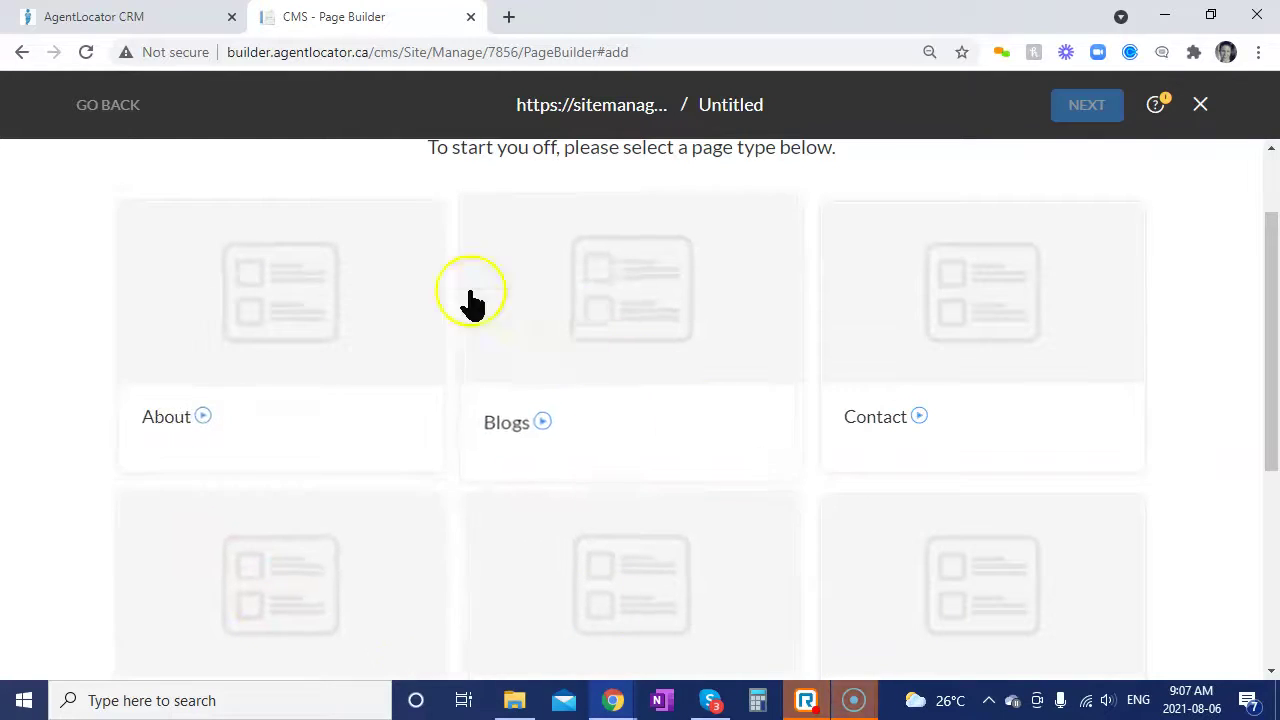
pyautogui.click(323, 272)
pyautogui.click(1088, 110)
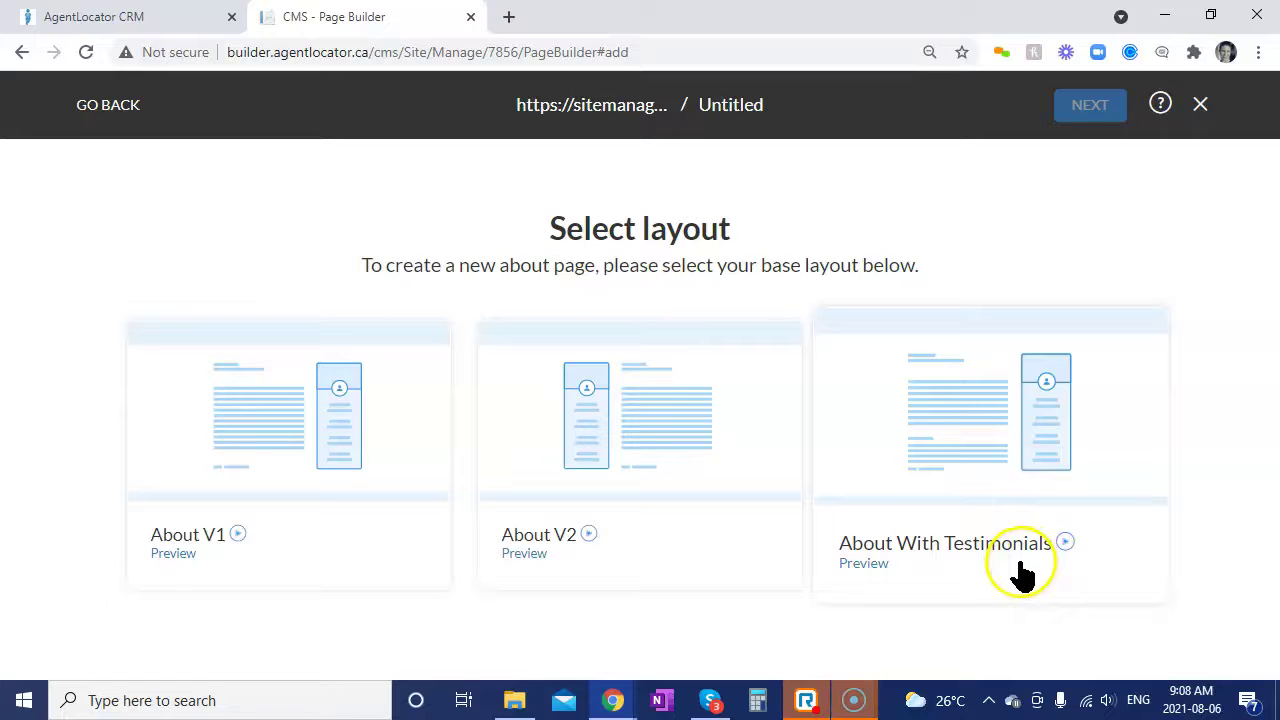
pyautogui.click(975, 432)
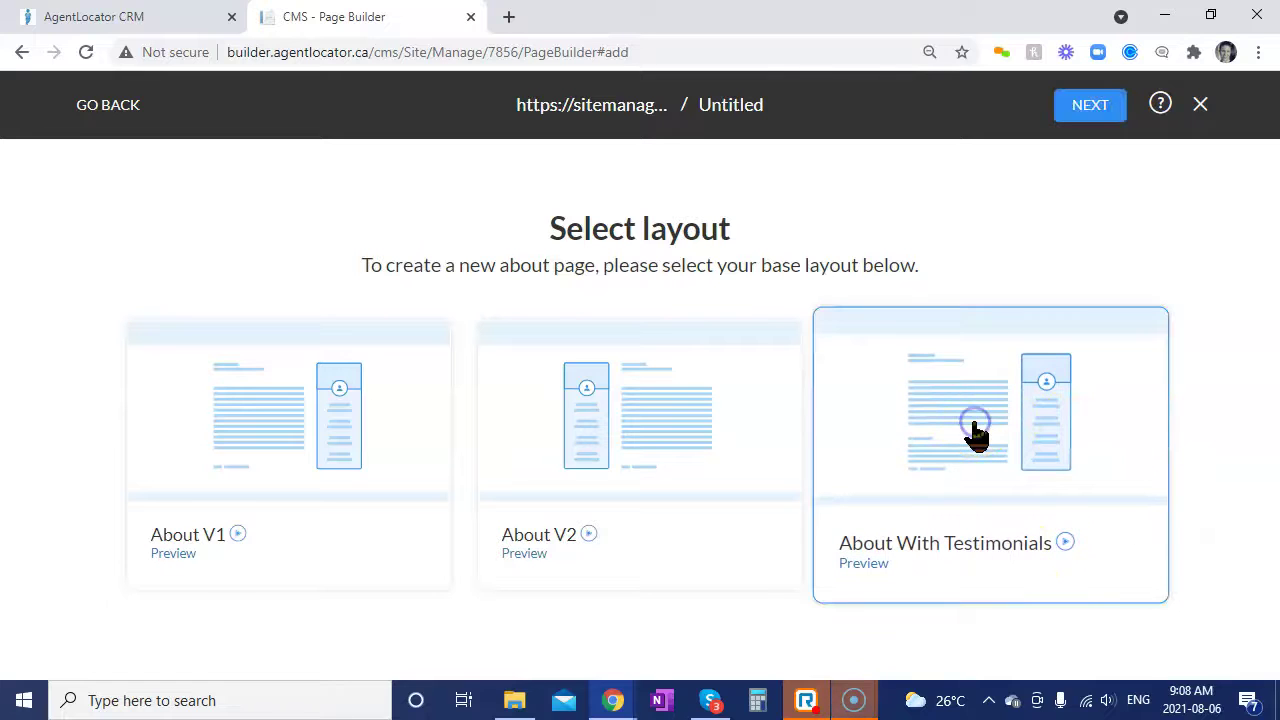
pyautogui.click(1083, 110)
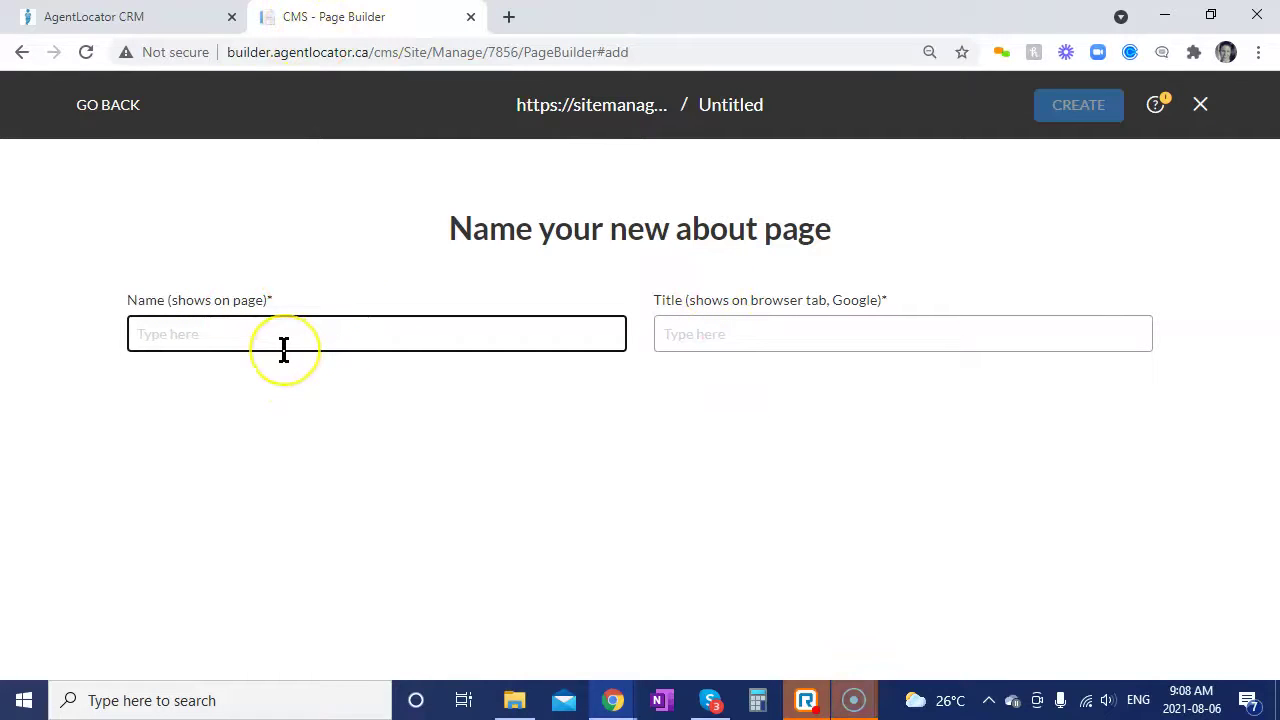
# - Enter "testing page" as both the name and the title of the new About page and create it
pyautogui.write('testing page')
pyautogui.press('Tab')
pyautogui.write('te')
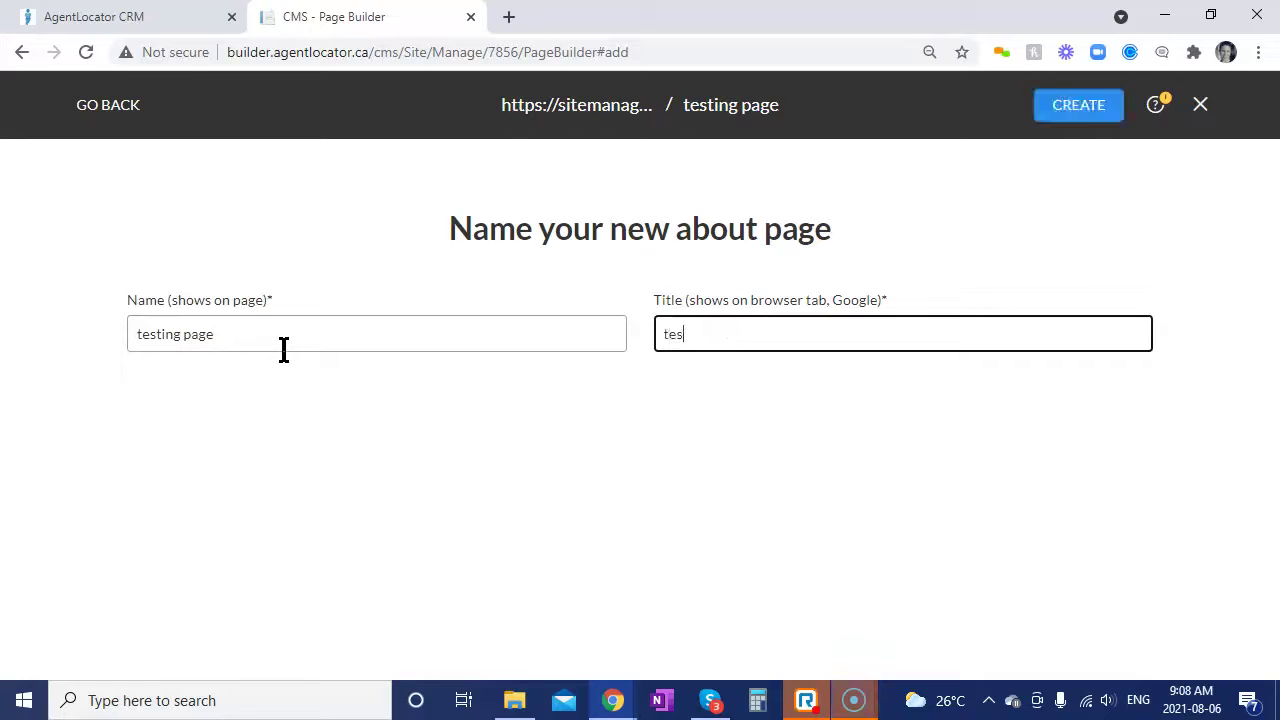
pyautogui.write('sting page')
pyautogui.click(262, 327)
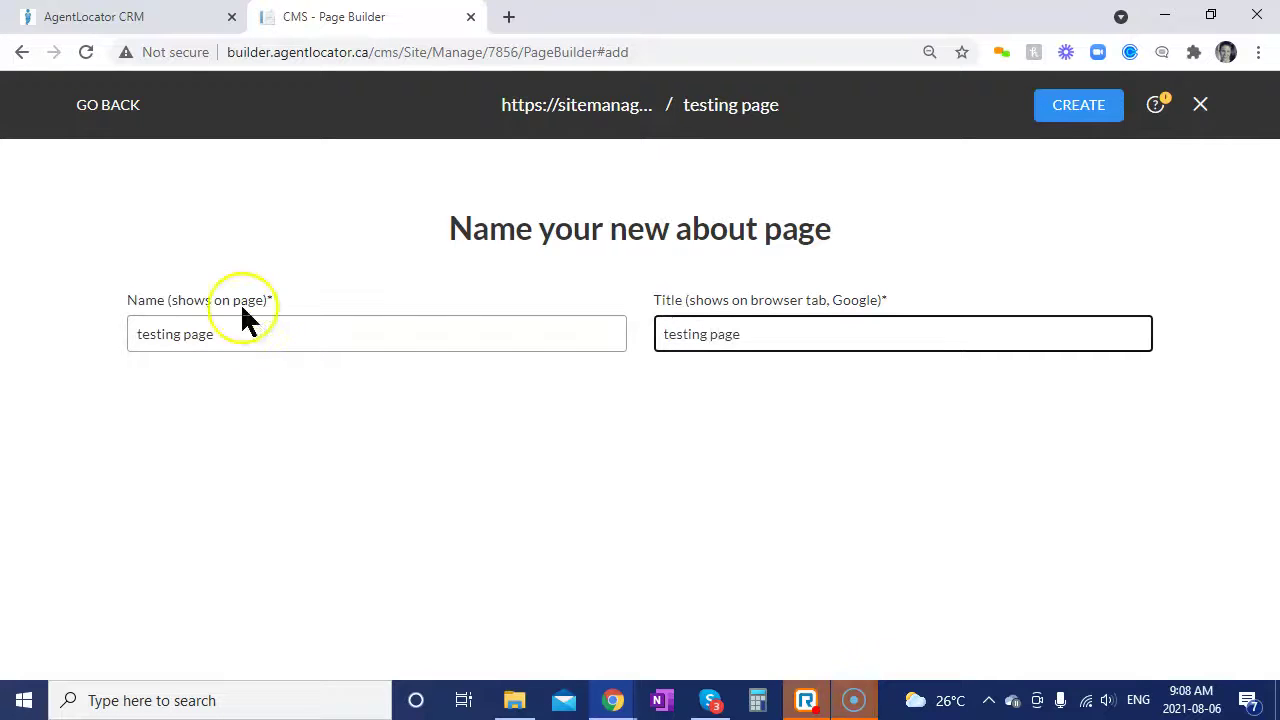
pyautogui.click(1078, 108)
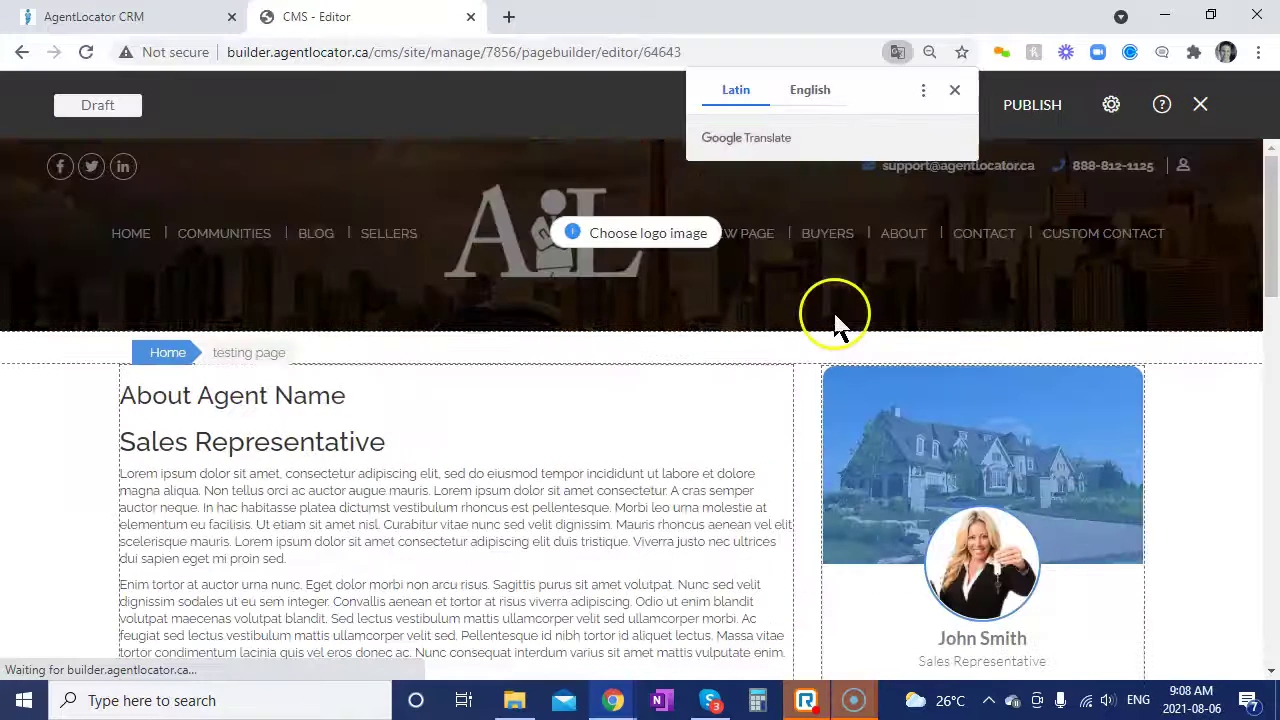
# - Look over the new page's About text, agent contact card and Testimonials block in the editor
pyautogui.scroll(-1, 1201, 510)
pyautogui.scroll(-8, 1200, 510)
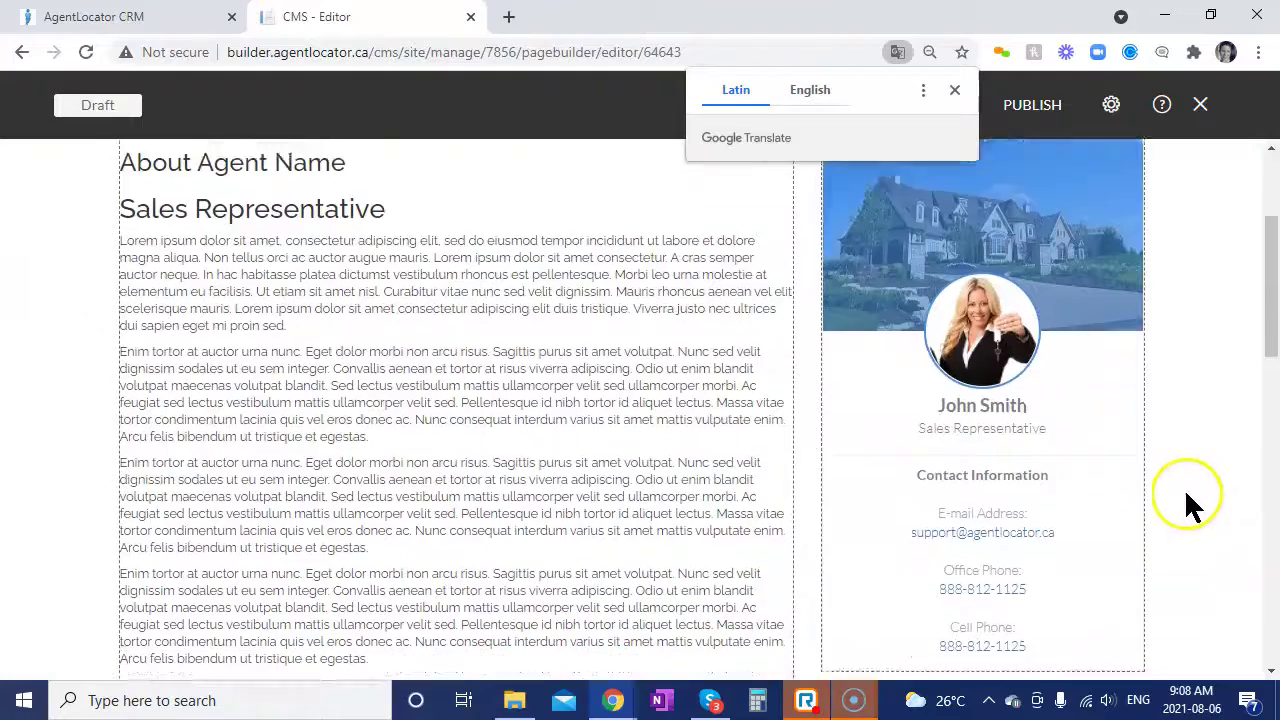
pyautogui.scroll(8, 500, 447)
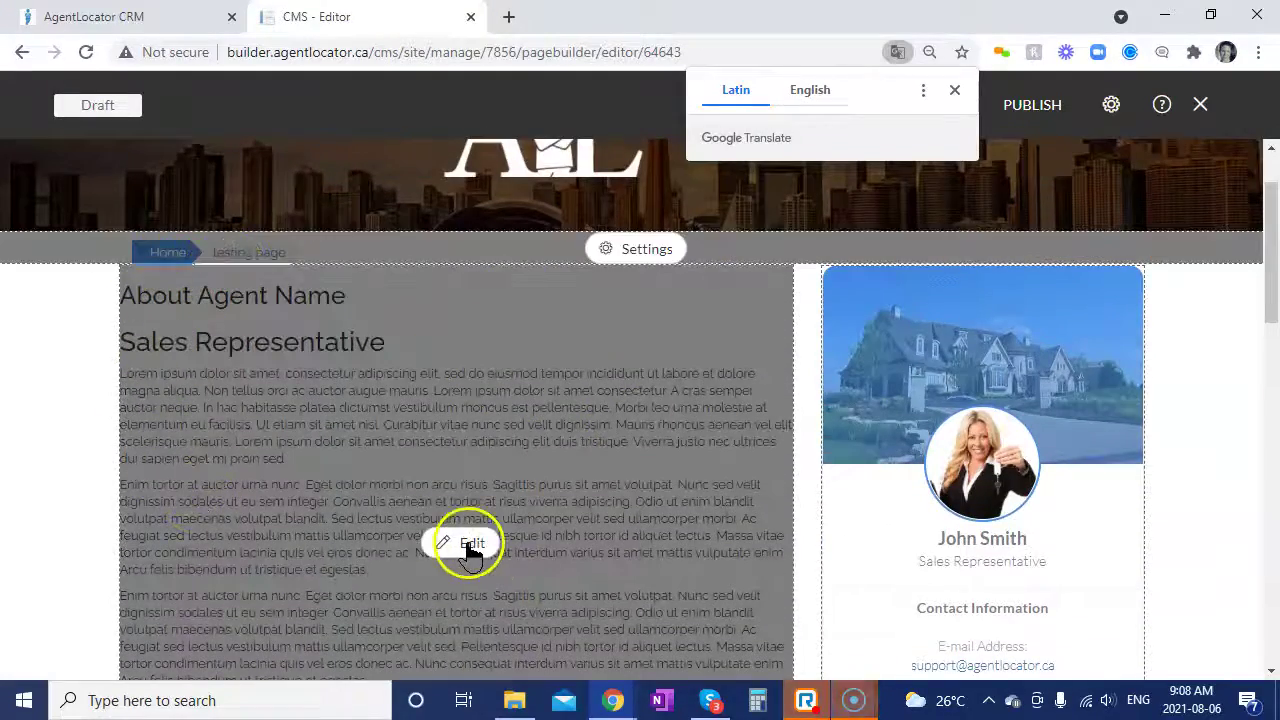
pyautogui.scroll(-8, 609, 531)
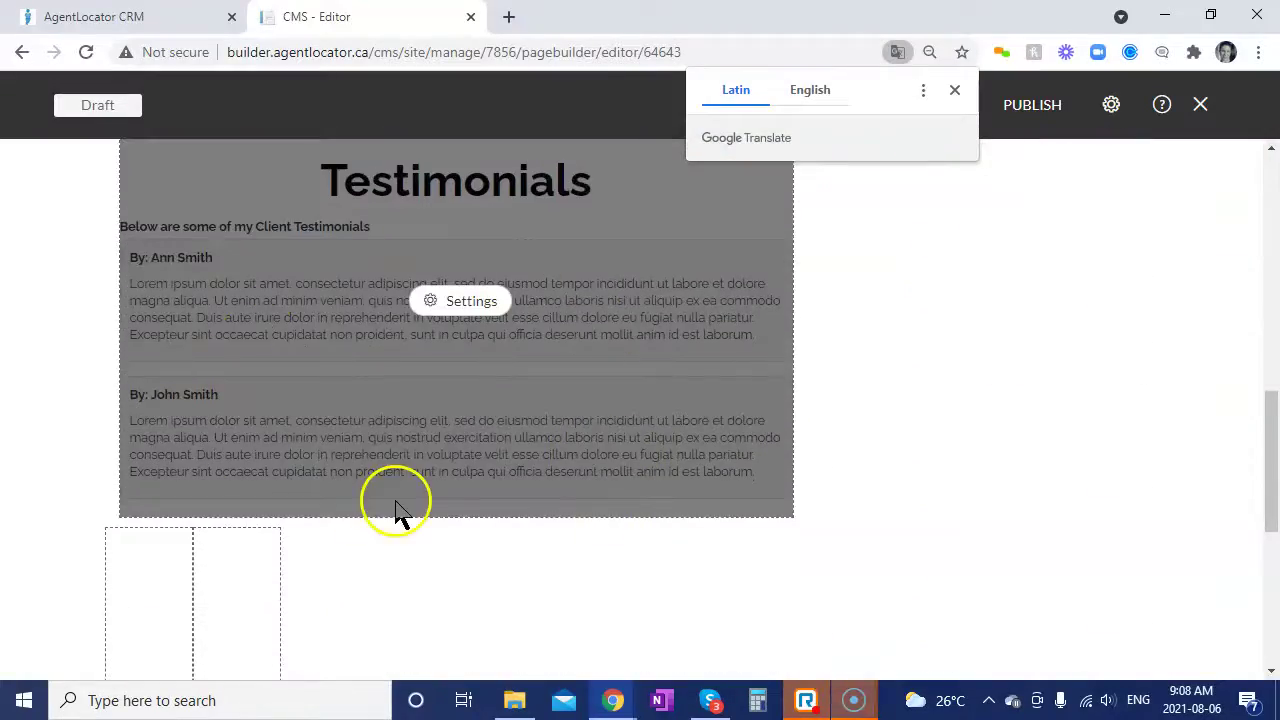
pyautogui.scroll(8, 491, 491)
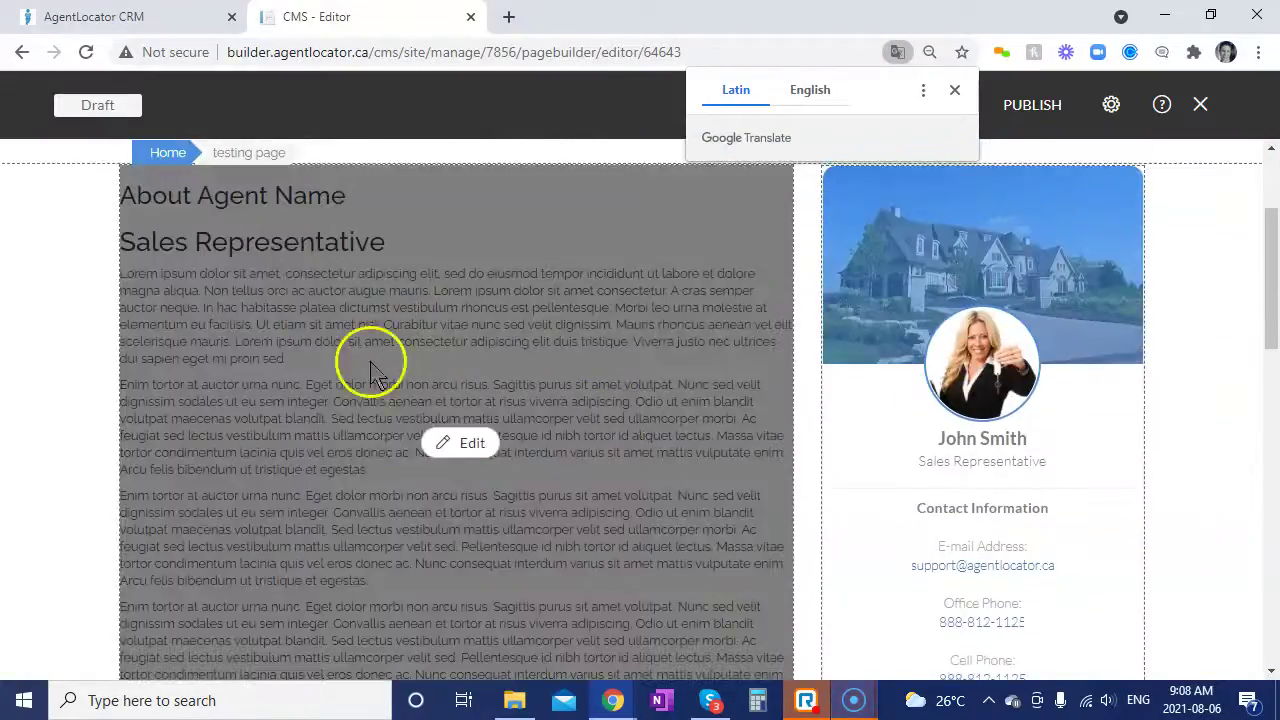
# - Open the About Agent Name text block for editing and bring up the link options for the word "Representative"
pyautogui.click(459, 443)
pyautogui.scroll(-1, 686, 477)
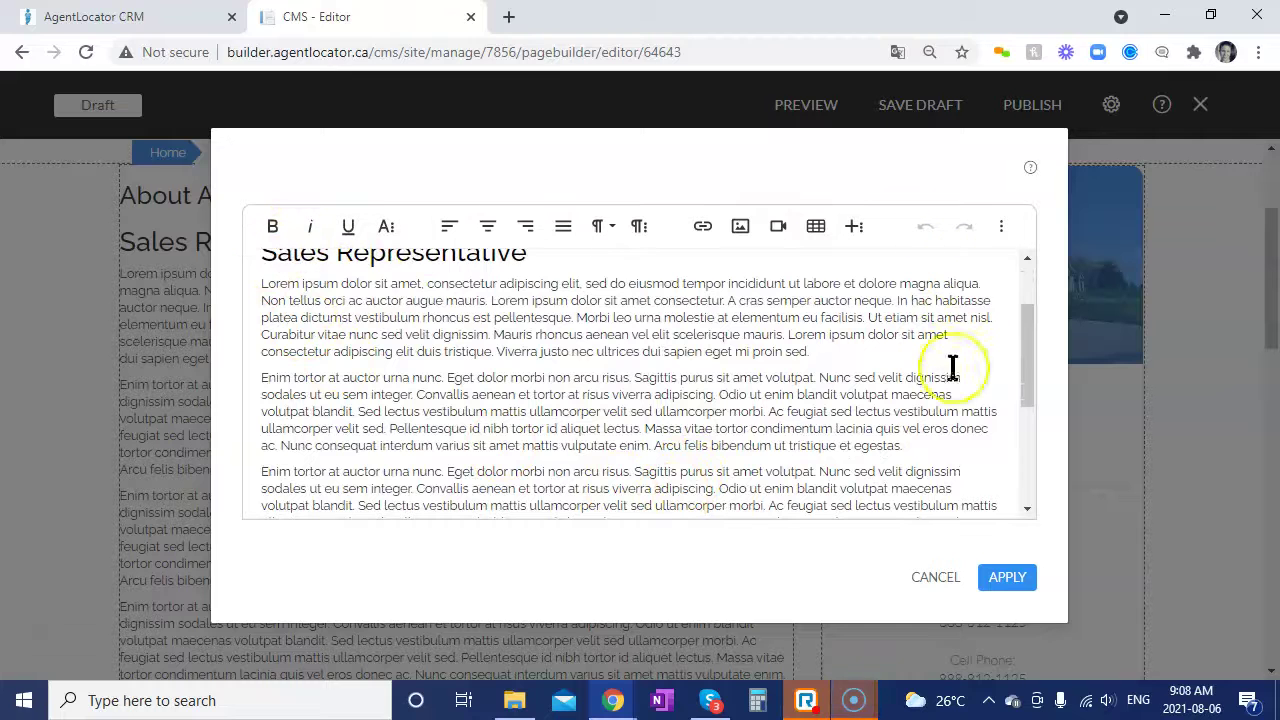
pyautogui.scroll(1, 723, 363)
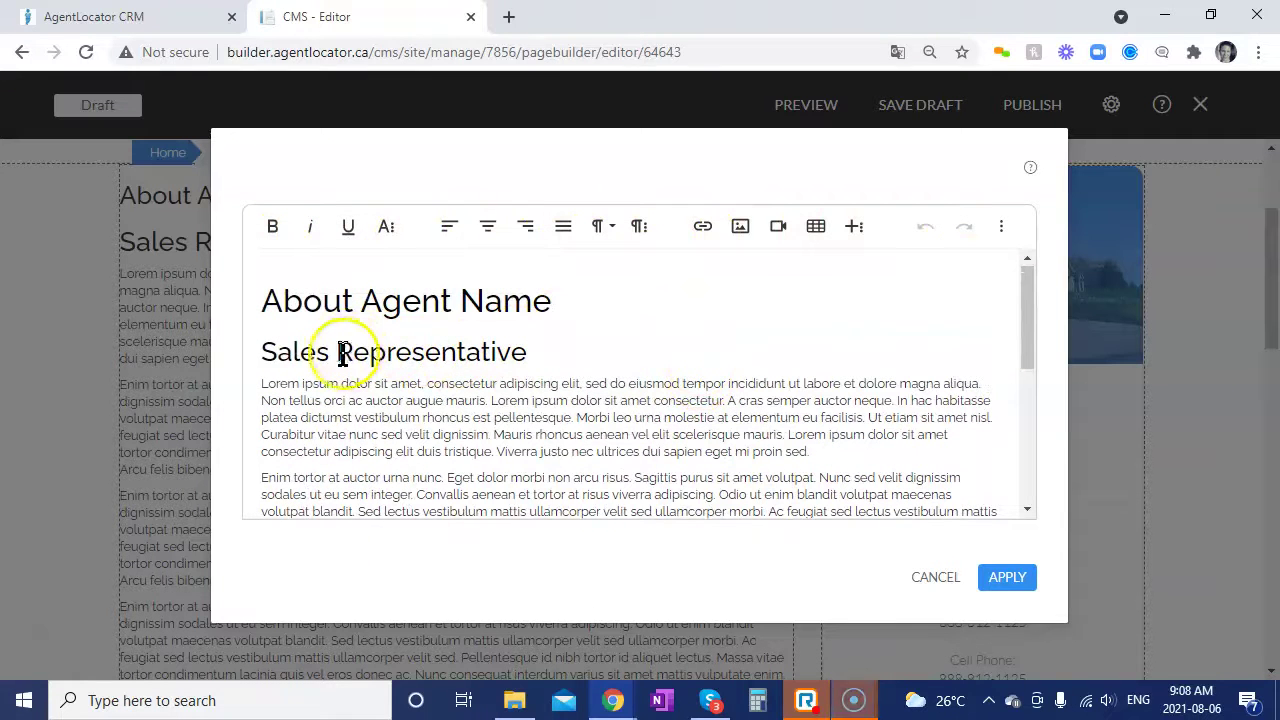
pyautogui.moveTo(337, 352); pyautogui.dragTo(545, 354)
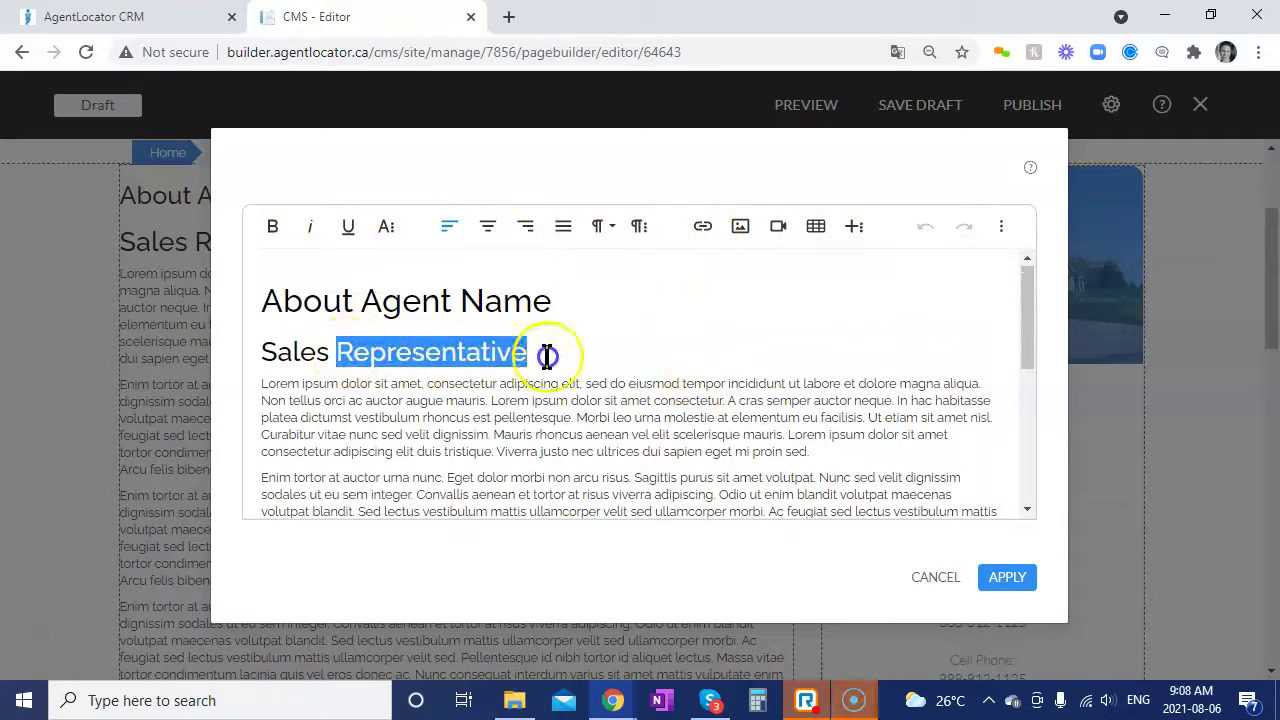
pyautogui.click(704, 228)
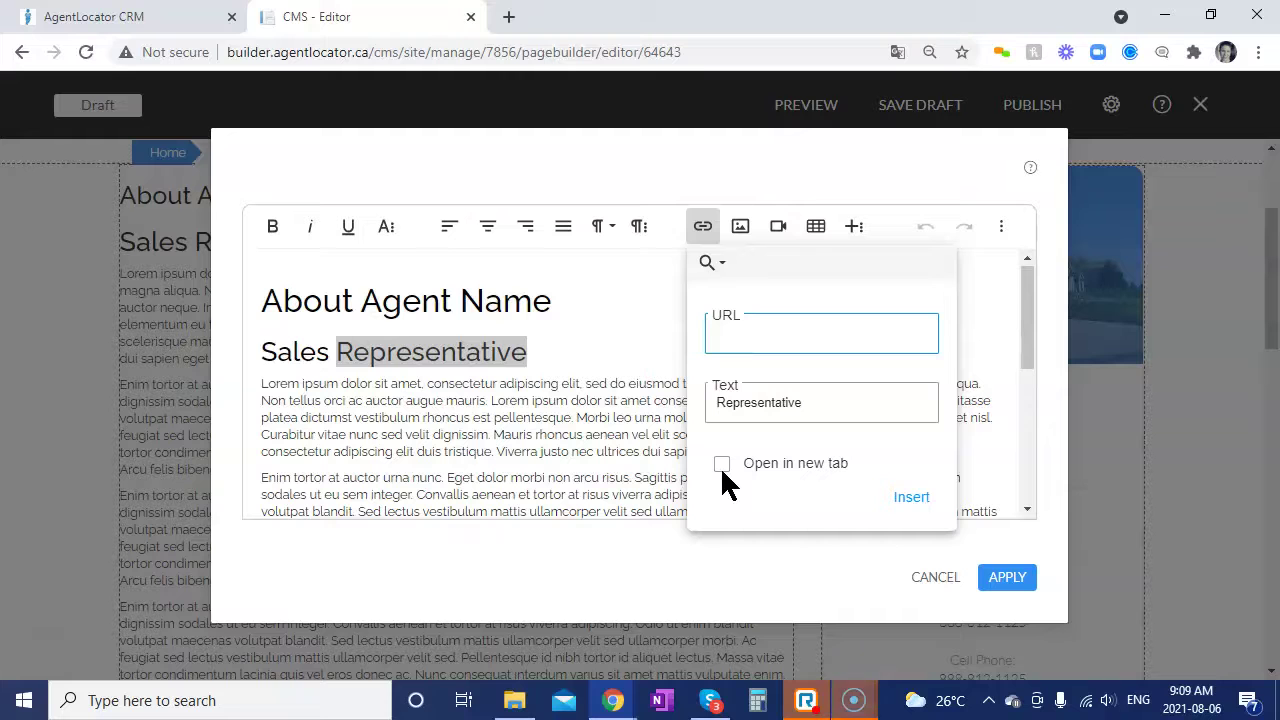
# - Replace the selected word "Representative" with the first house photo from the Media Library
pyautogui.click(743, 238)
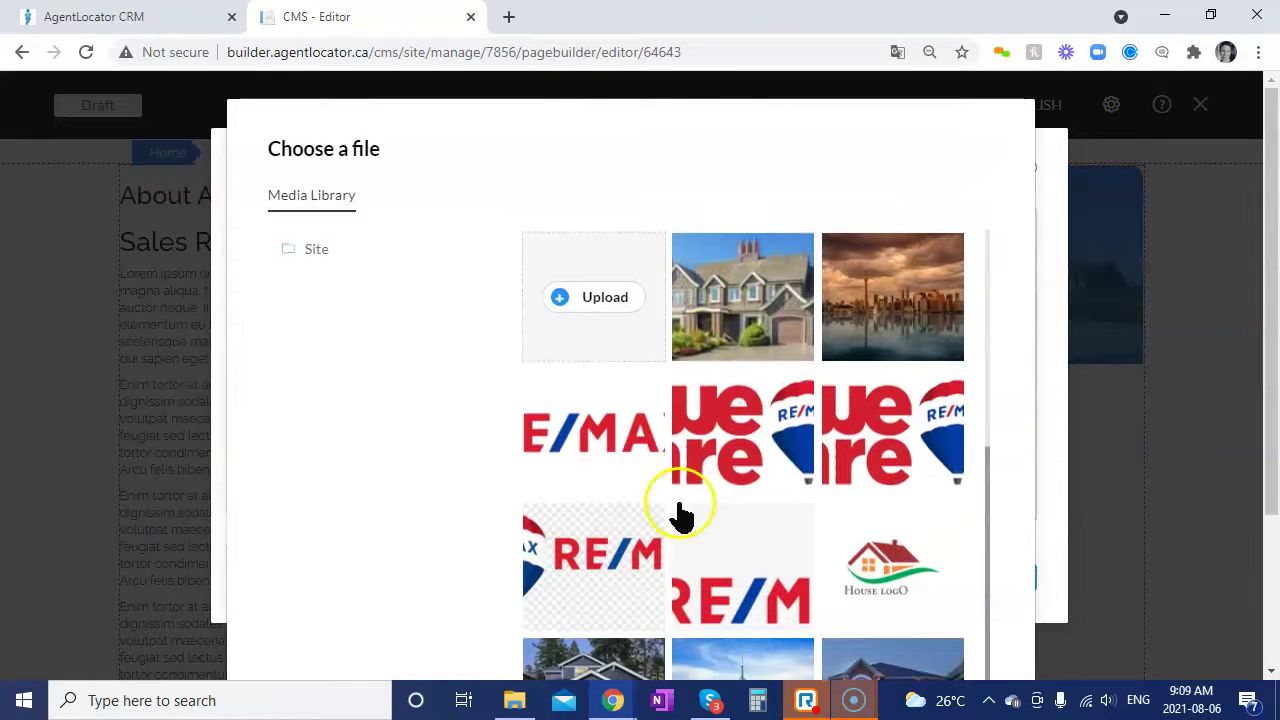
pyautogui.scroll(-5, 750, 565)
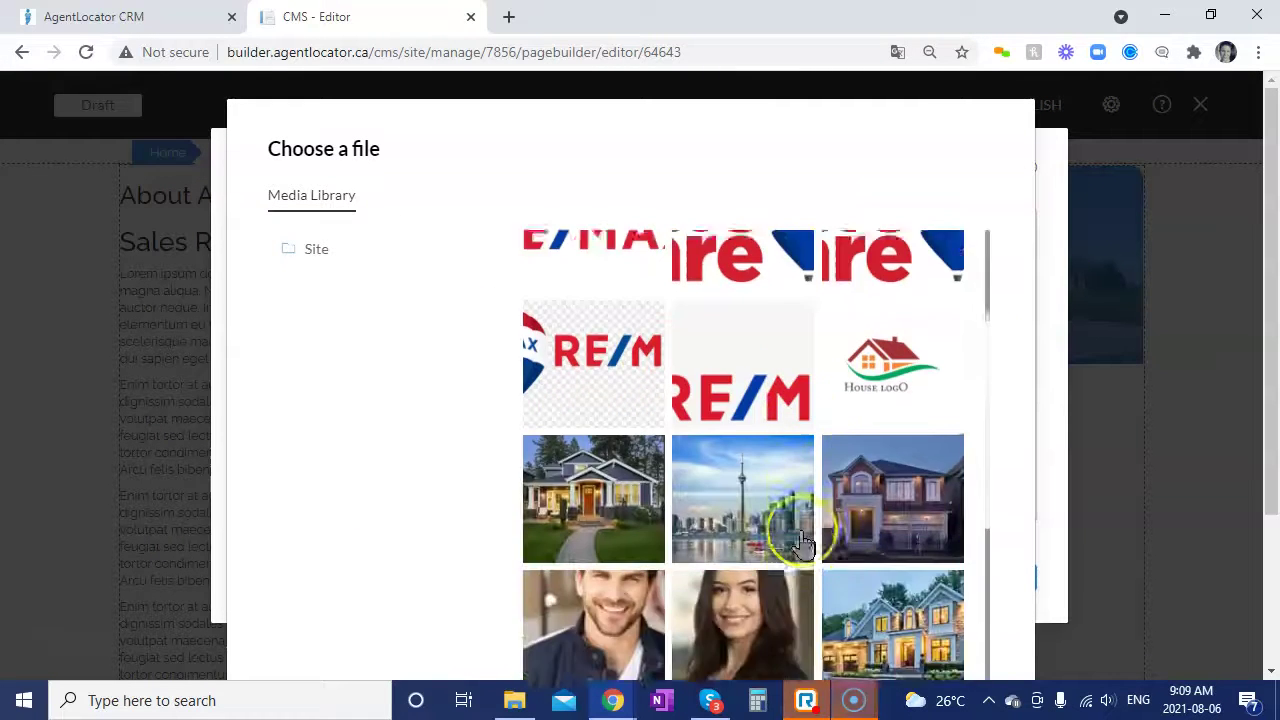
pyautogui.scroll(-6, 803, 543)
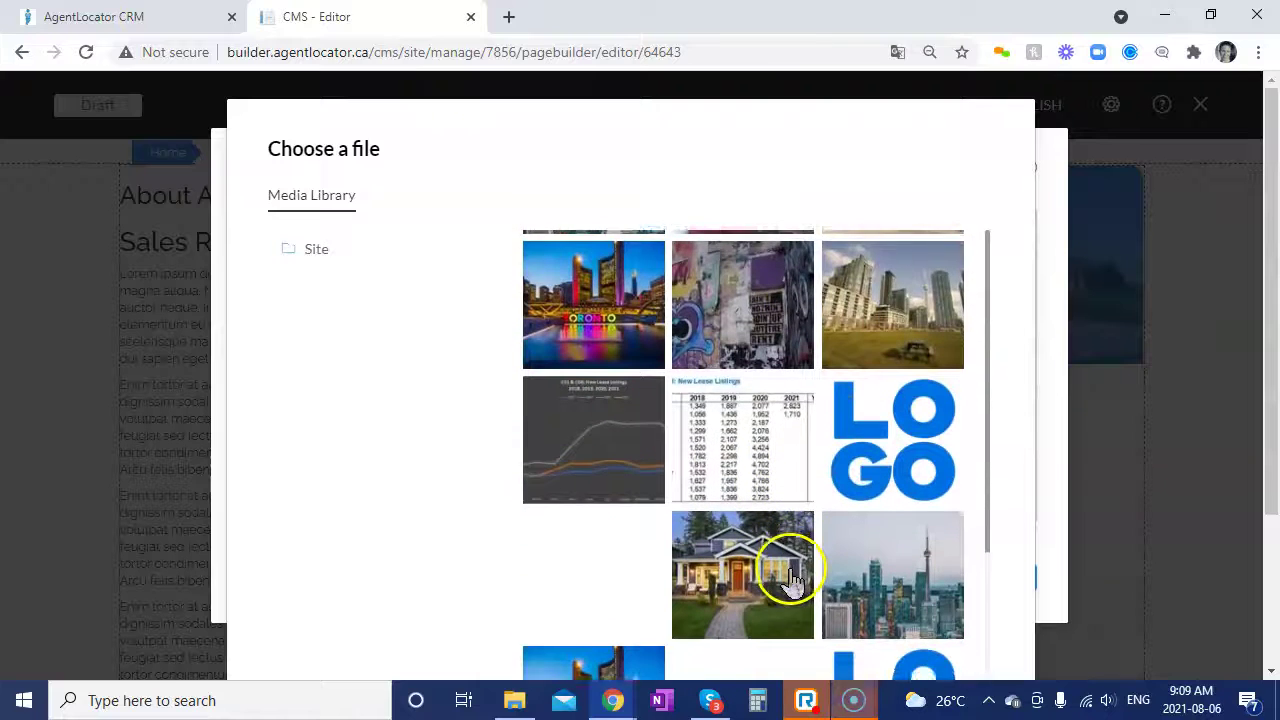
pyautogui.scroll(10, 790, 563)
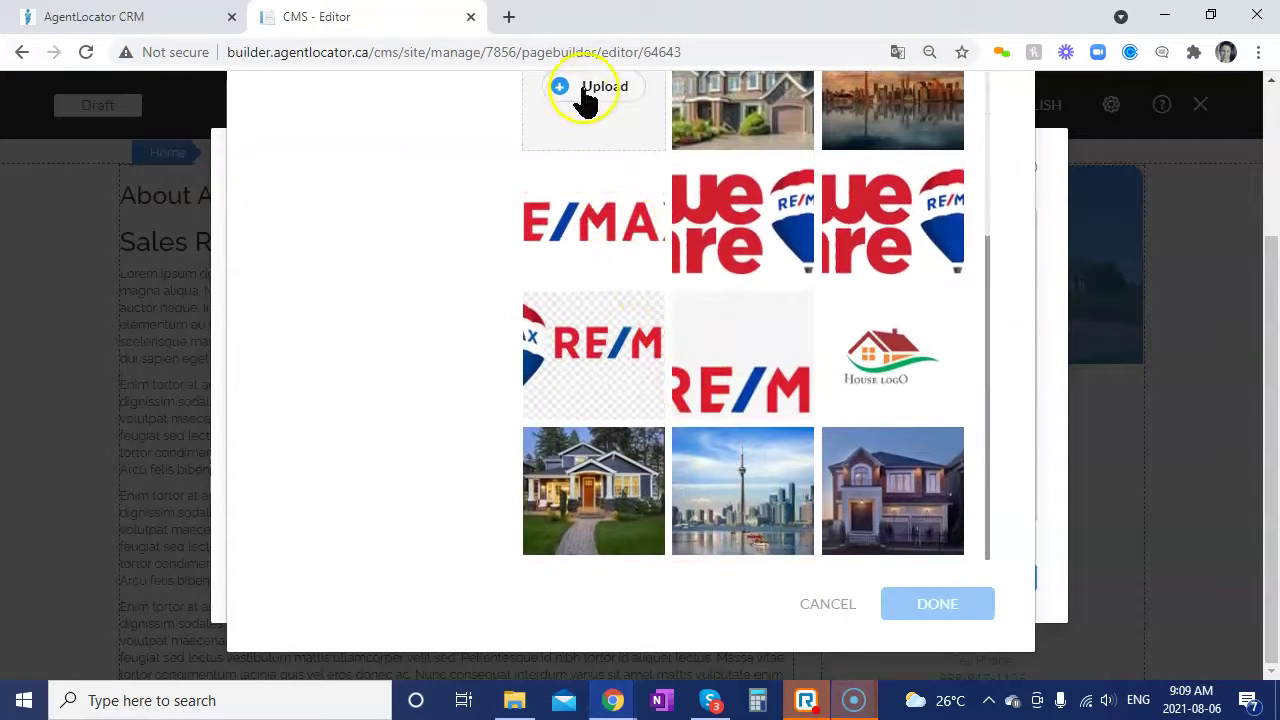
pyautogui.click(741, 118)
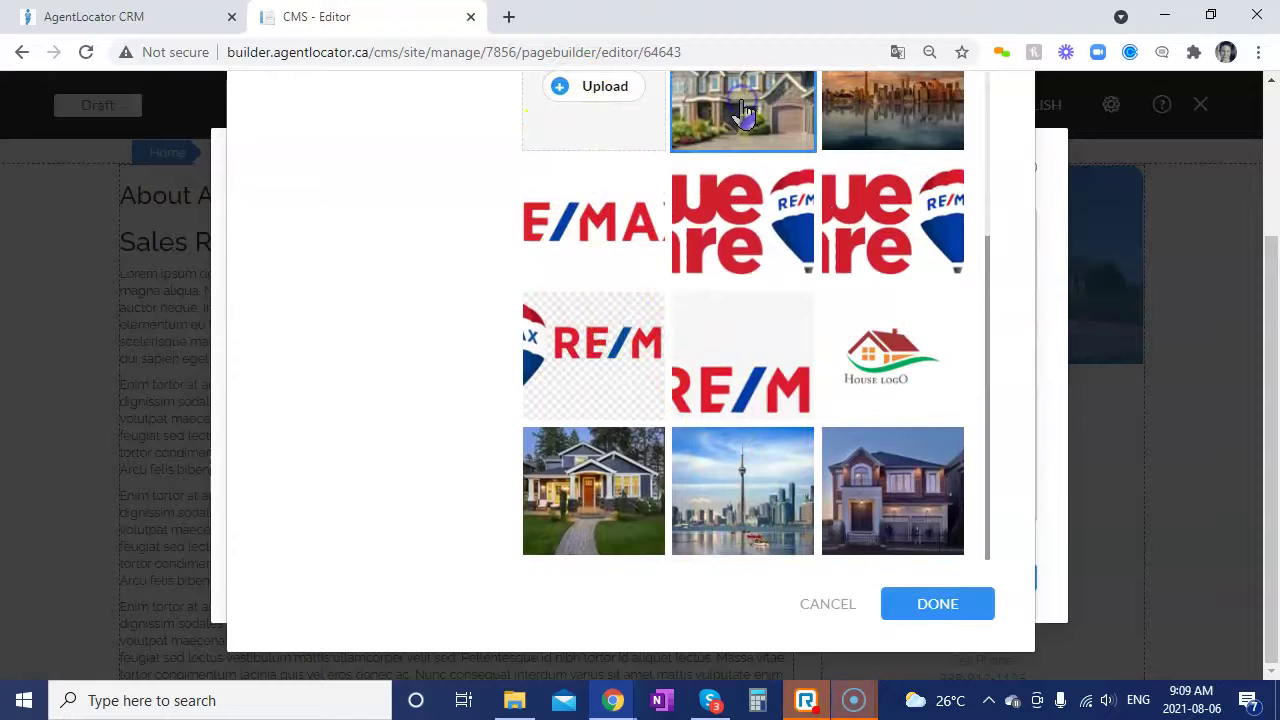
pyautogui.click(937, 608)
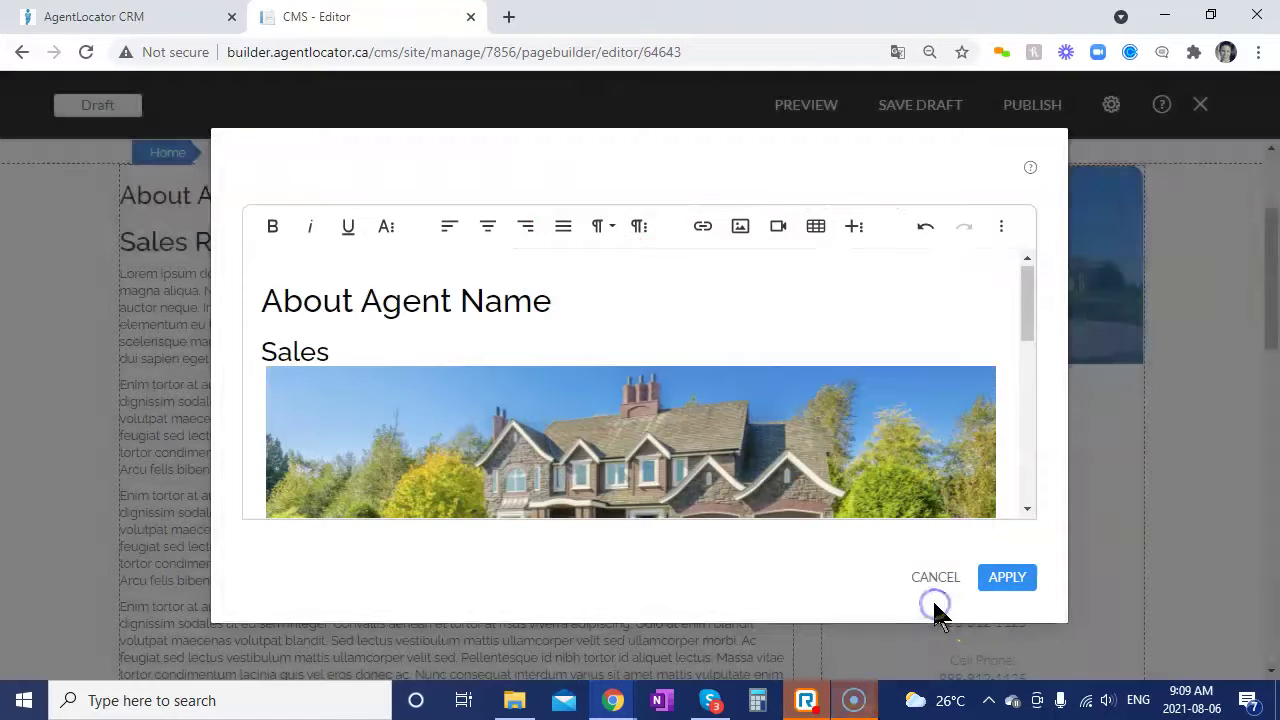
# - Select the inserted house photo and examine its image editing options, including the link option
pyautogui.scroll(-5, 870, 474)
pyautogui.scroll(3, 831, 480)
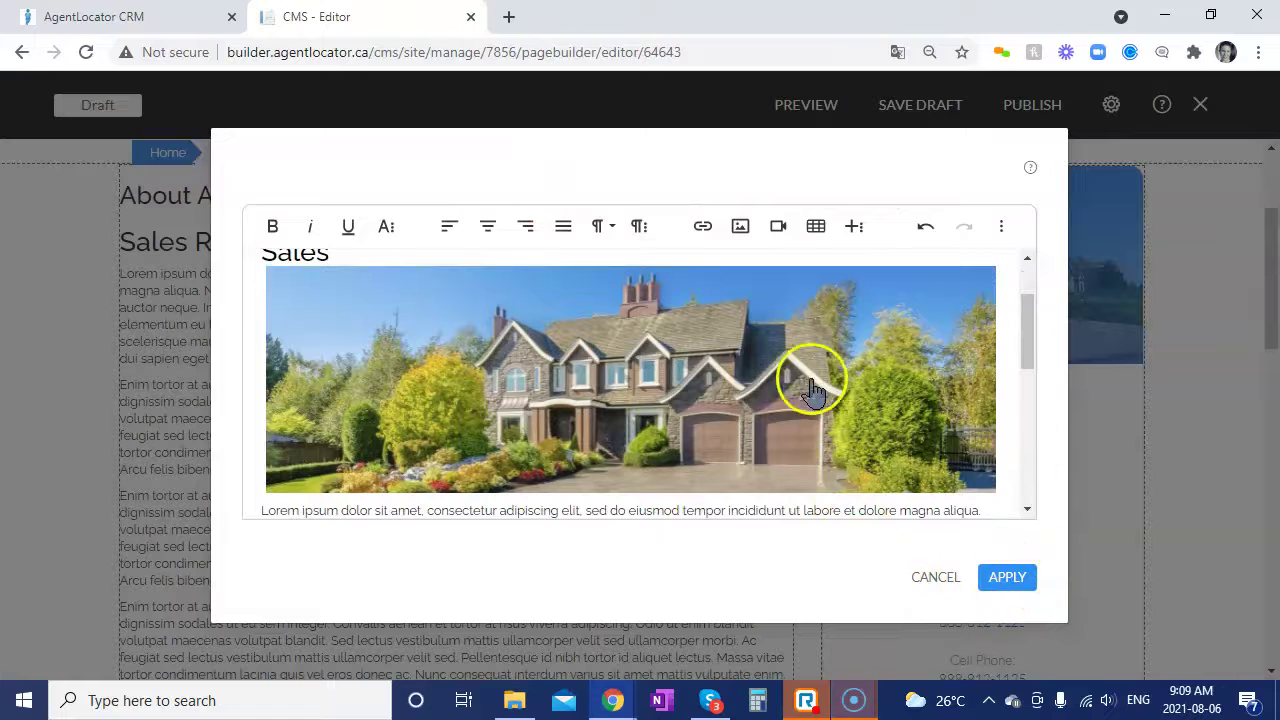
pyautogui.click(765, 390)
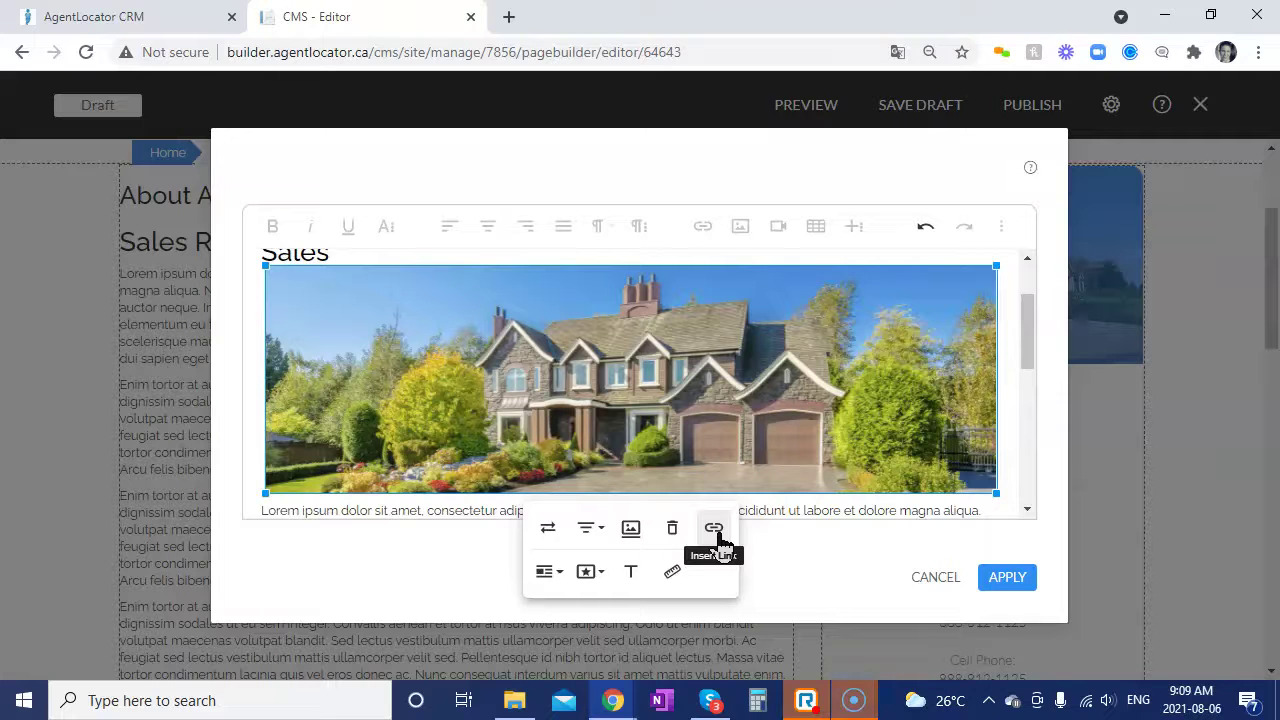
pyautogui.click(1006, 474)
# - View the video URL and embedded code options, and apply the changes to the text block
pyautogui.click(781, 229)
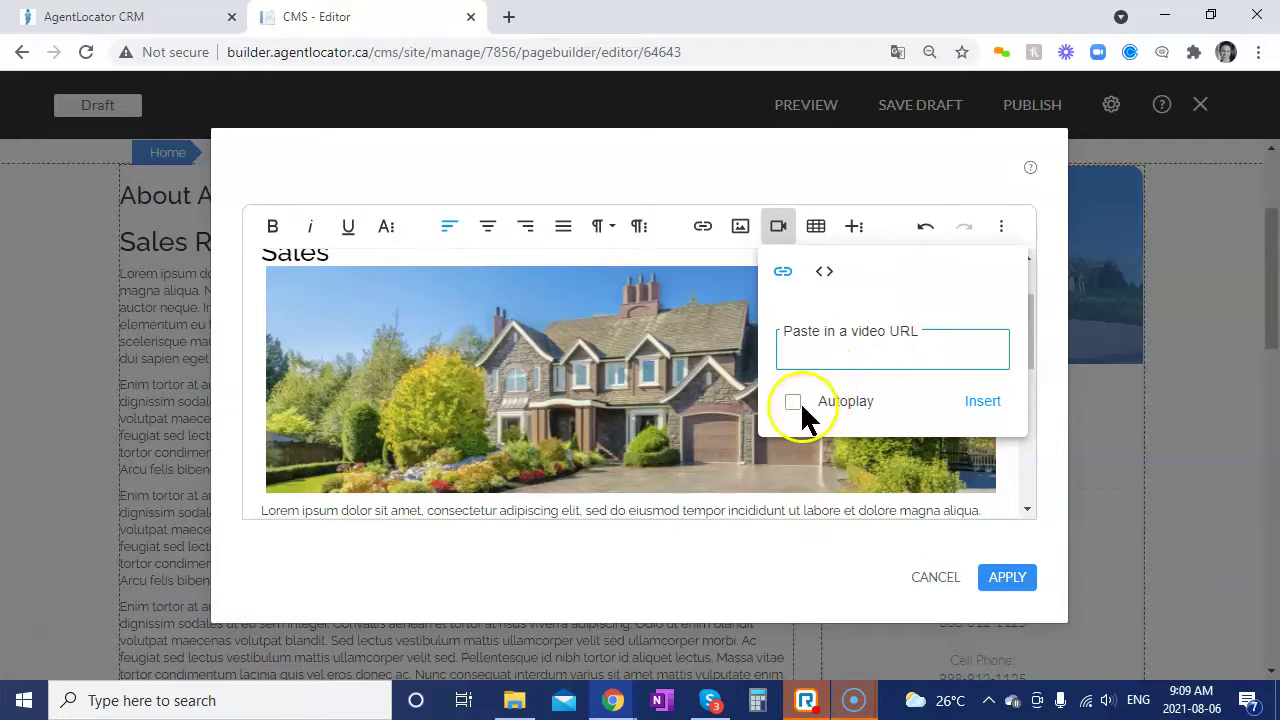
pyautogui.click(824, 271)
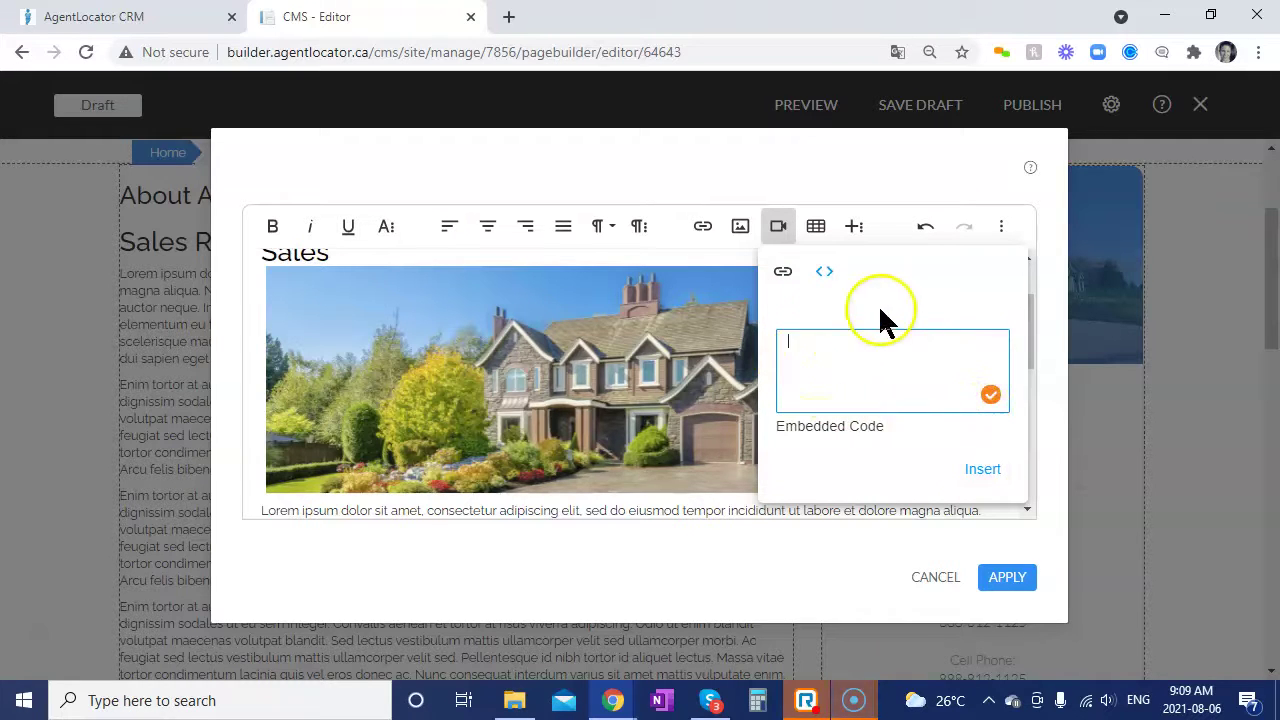
pyautogui.click(1008, 578)
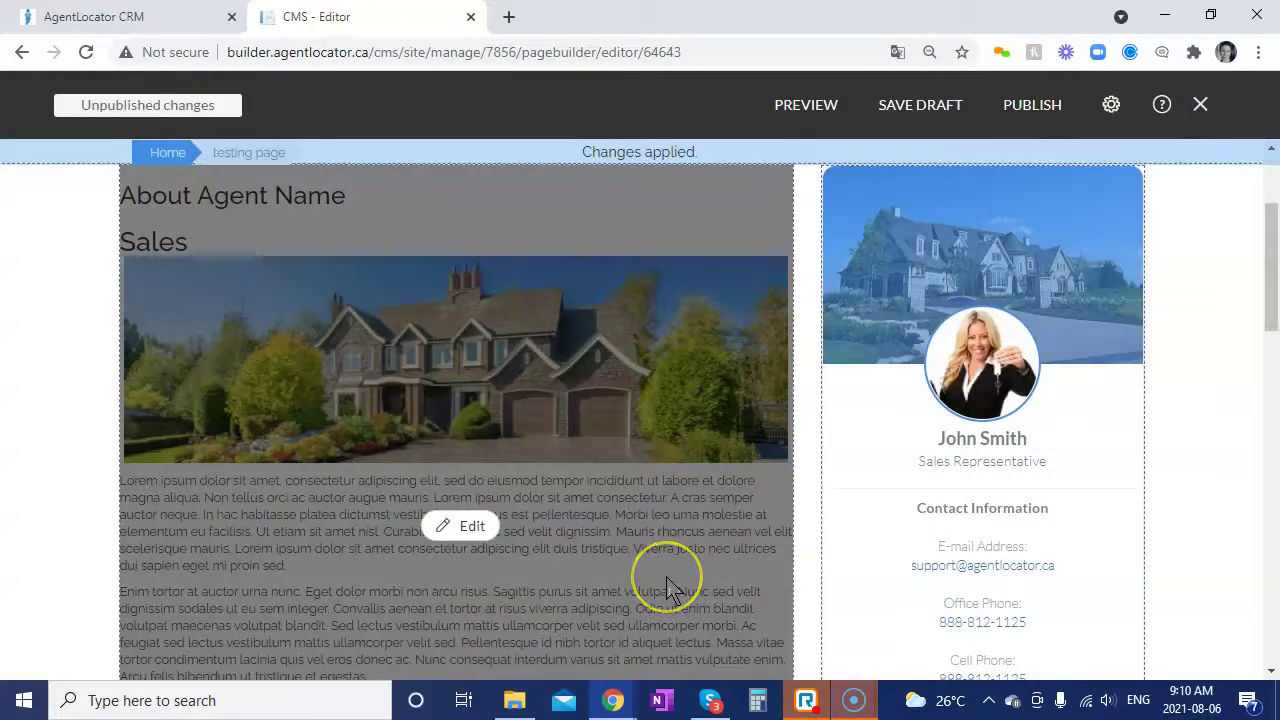
# - Open the Testimonials block's settings, review the title, subtitle and Show Featured first options, and cancel without changes
pyautogui.scroll(-2, 666, 586)
pyautogui.scroll(2, 509, 494)
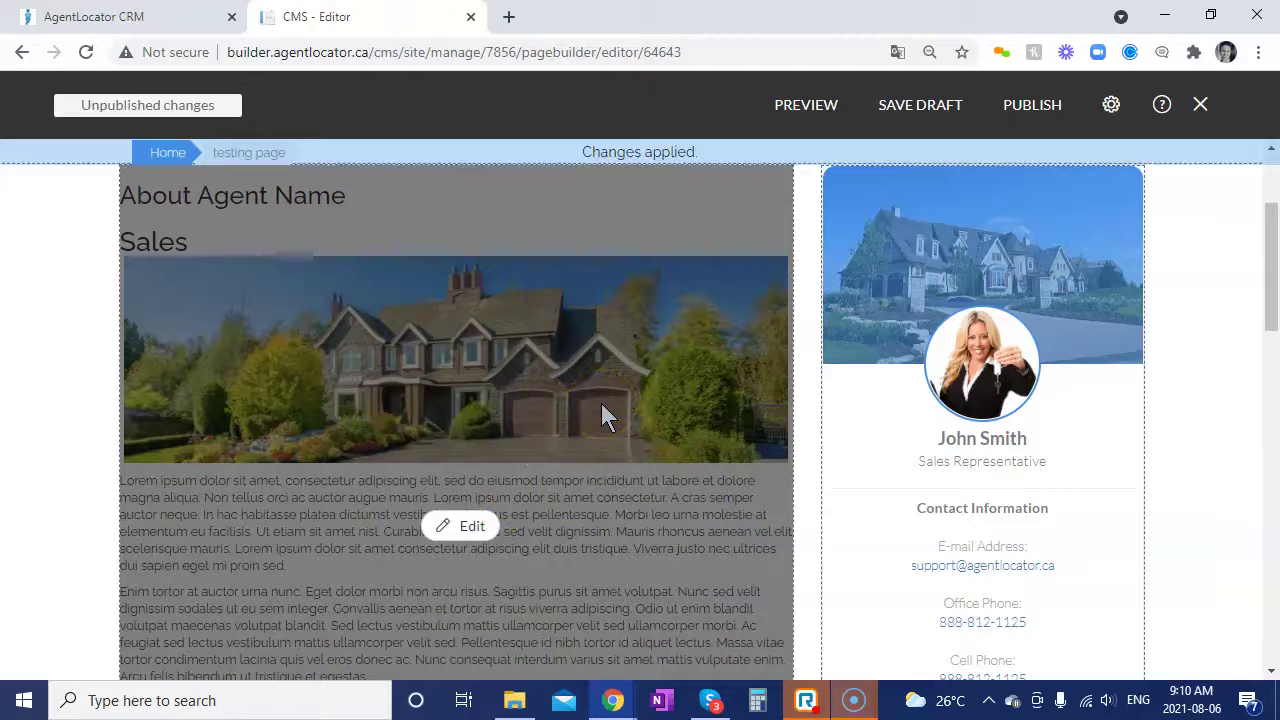
pyautogui.scroll(-8, 551, 434)
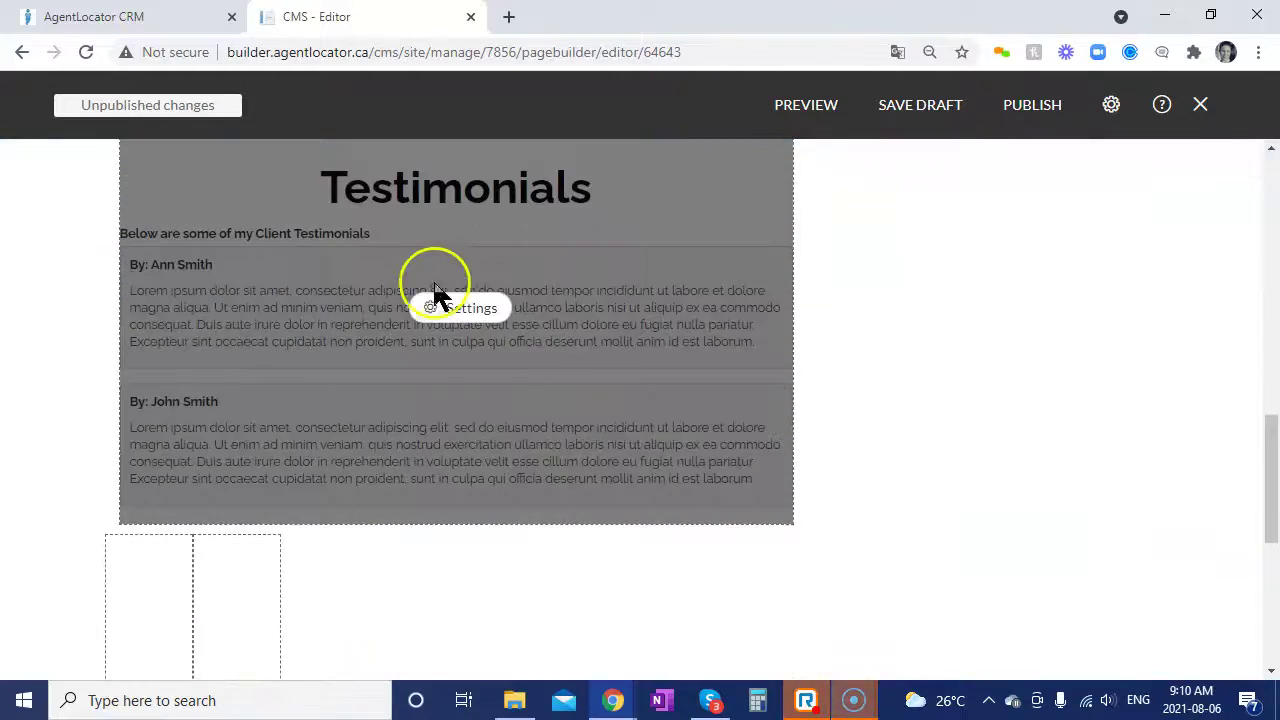
pyautogui.click(460, 306)
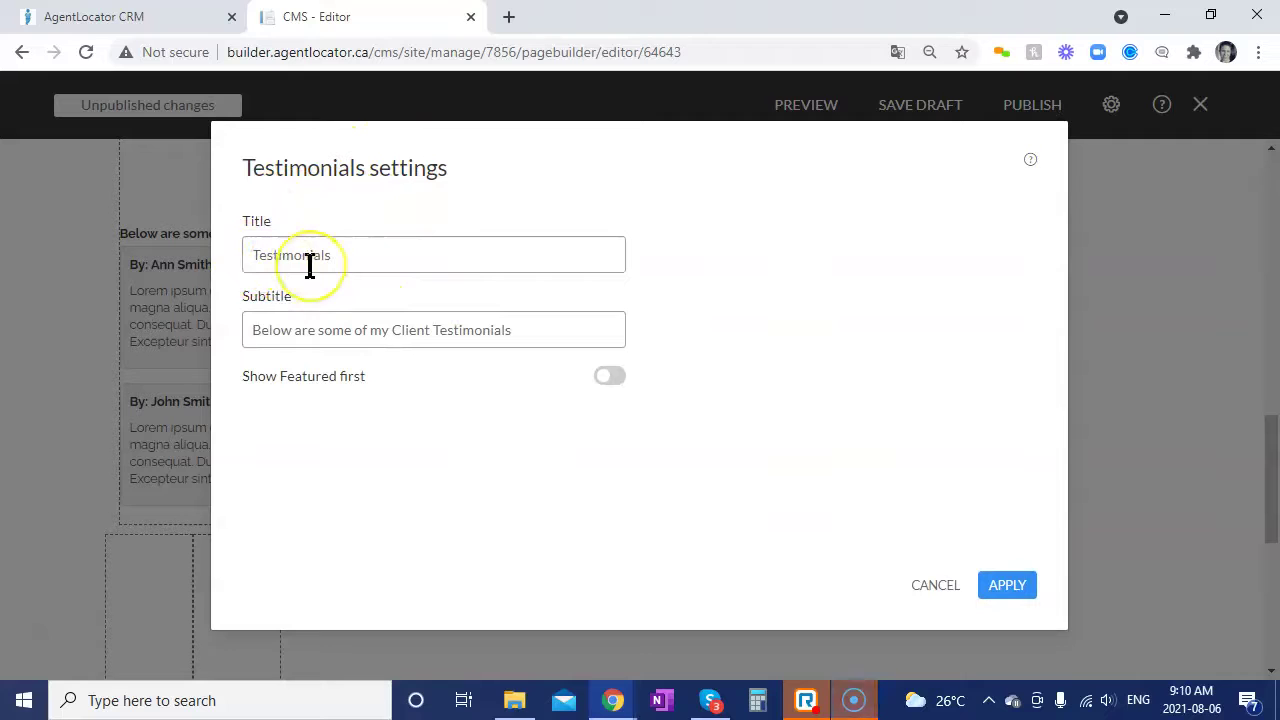
pyautogui.click(386, 264)
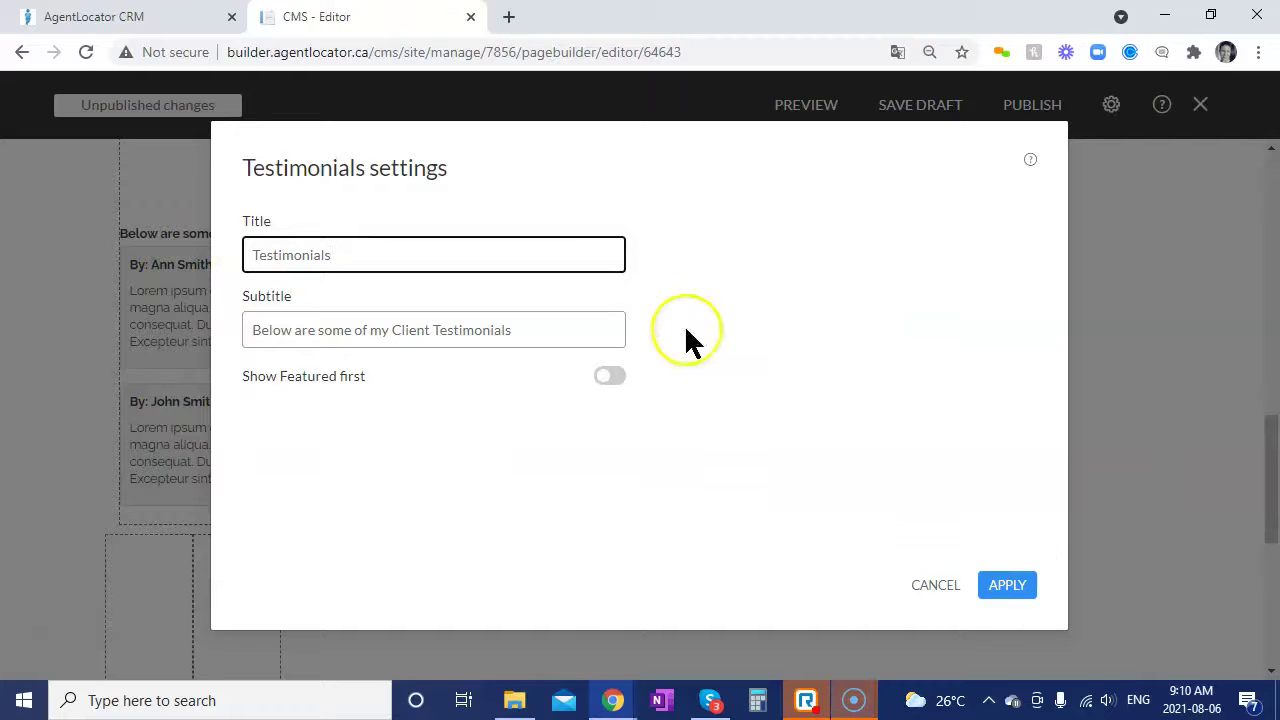
pyautogui.click(1196, 320)
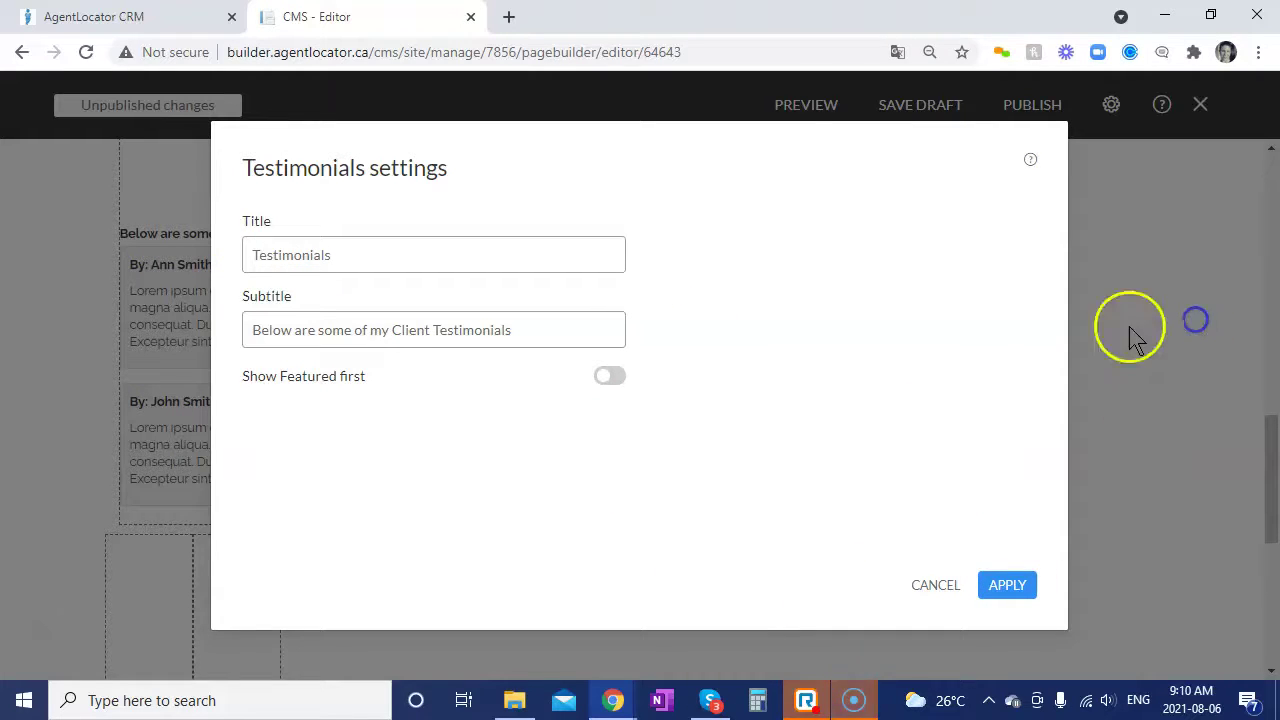
pyautogui.click(926, 584)
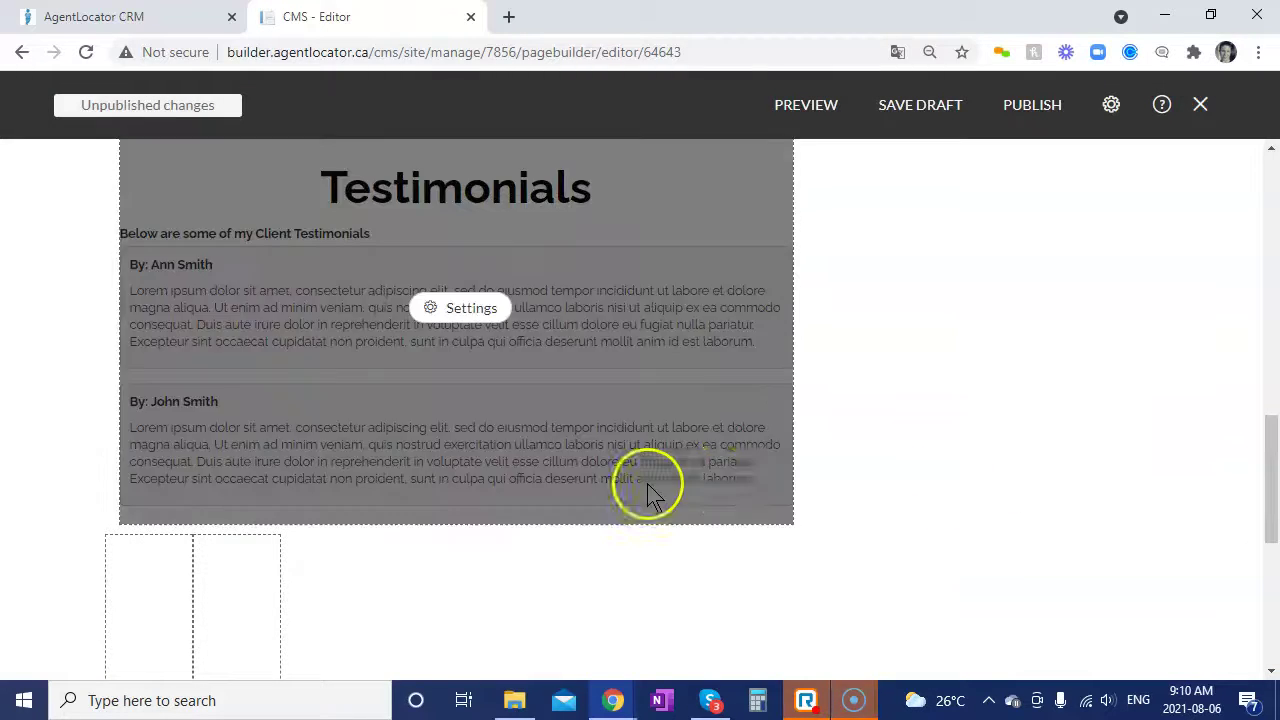
# - Look back over the testing page from its Testimonials block up to the header, and publish it
pyautogui.scroll(3, 930, 520)
pyautogui.scroll(10, 930, 520)
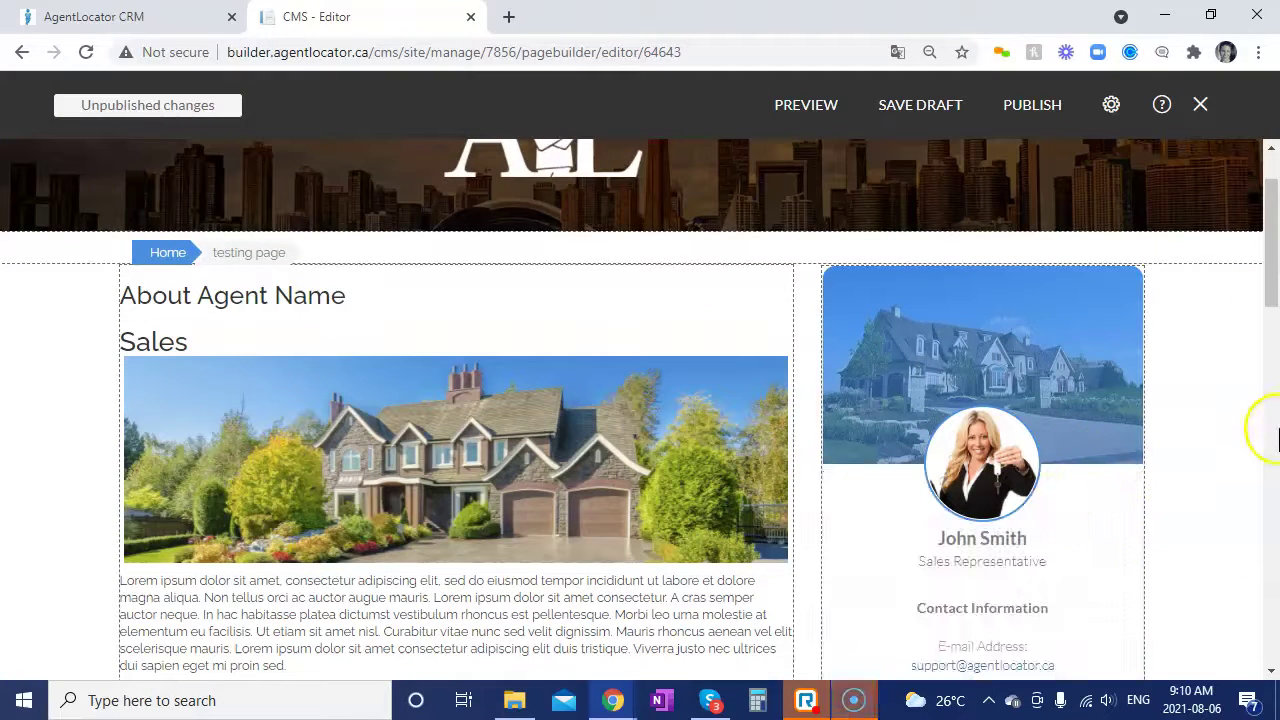
pyautogui.click(905, 120)
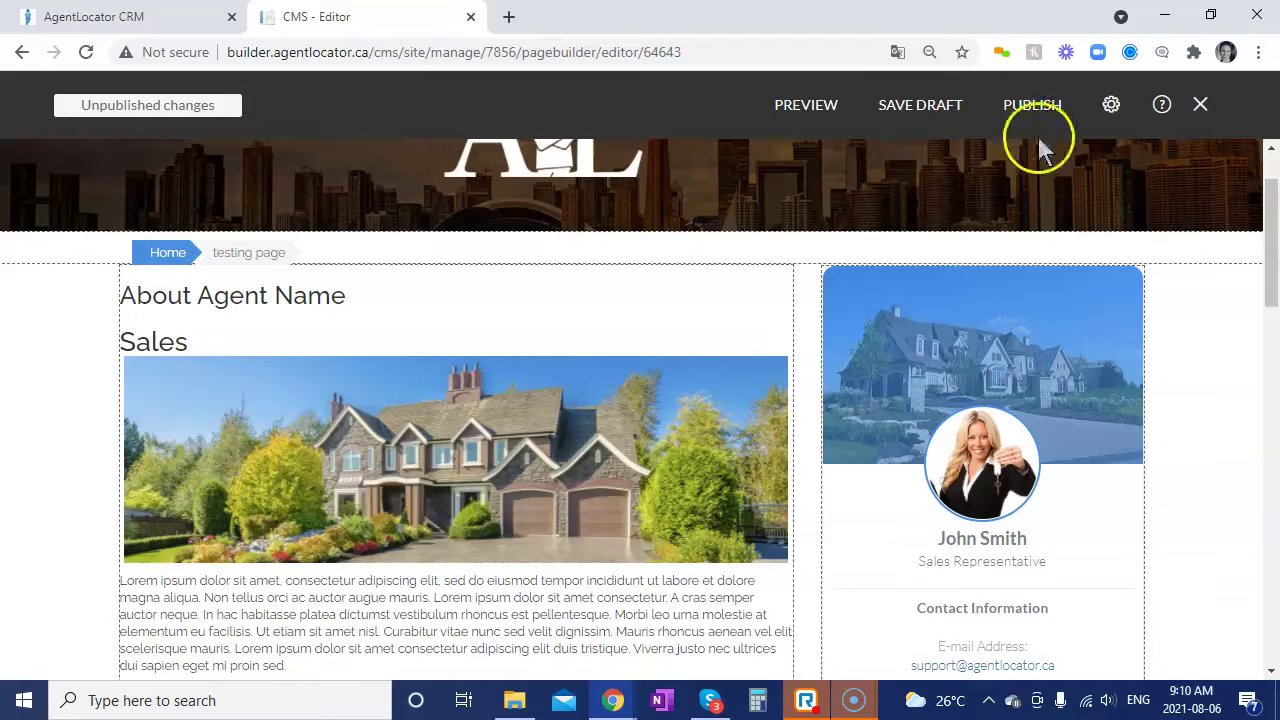
pyautogui.click(1024, 112)
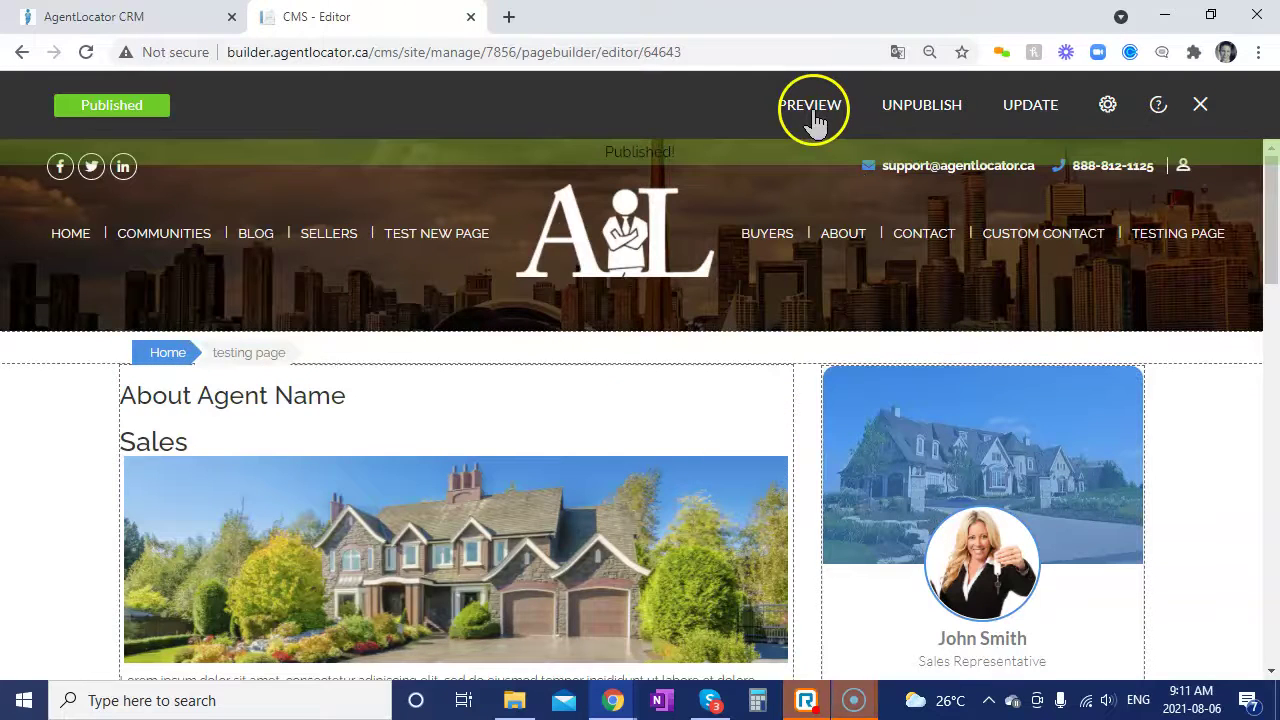
# - Preview the published testing page, check its content down through the testimonials, and return to the editor
pyautogui.click(813, 110)
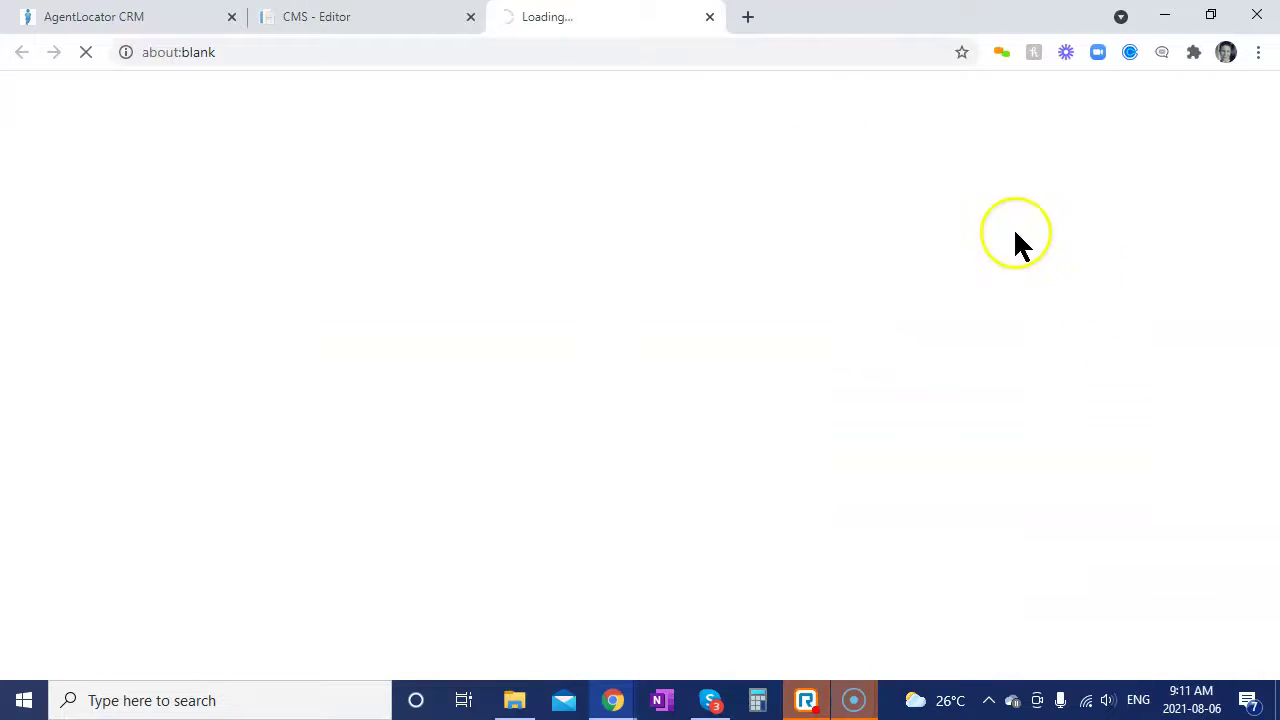
pyautogui.scroll(-1, 830, 350)
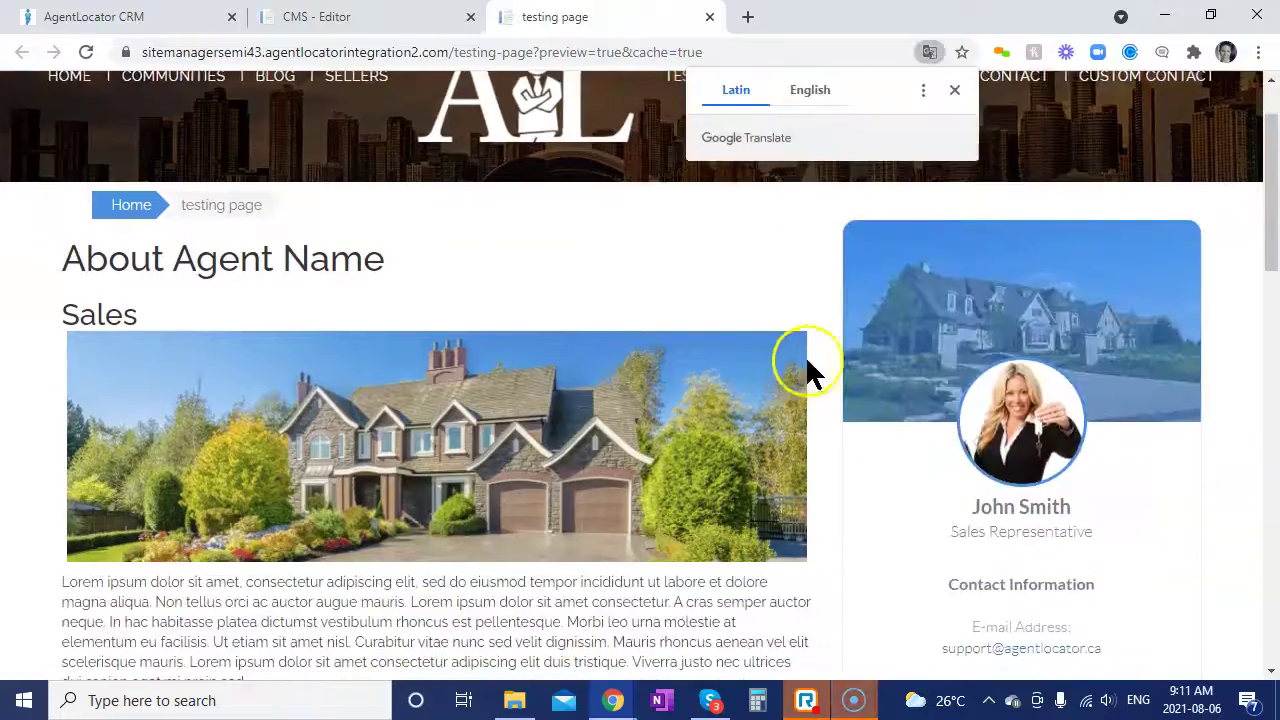
pyautogui.scroll(-9, 800, 445)
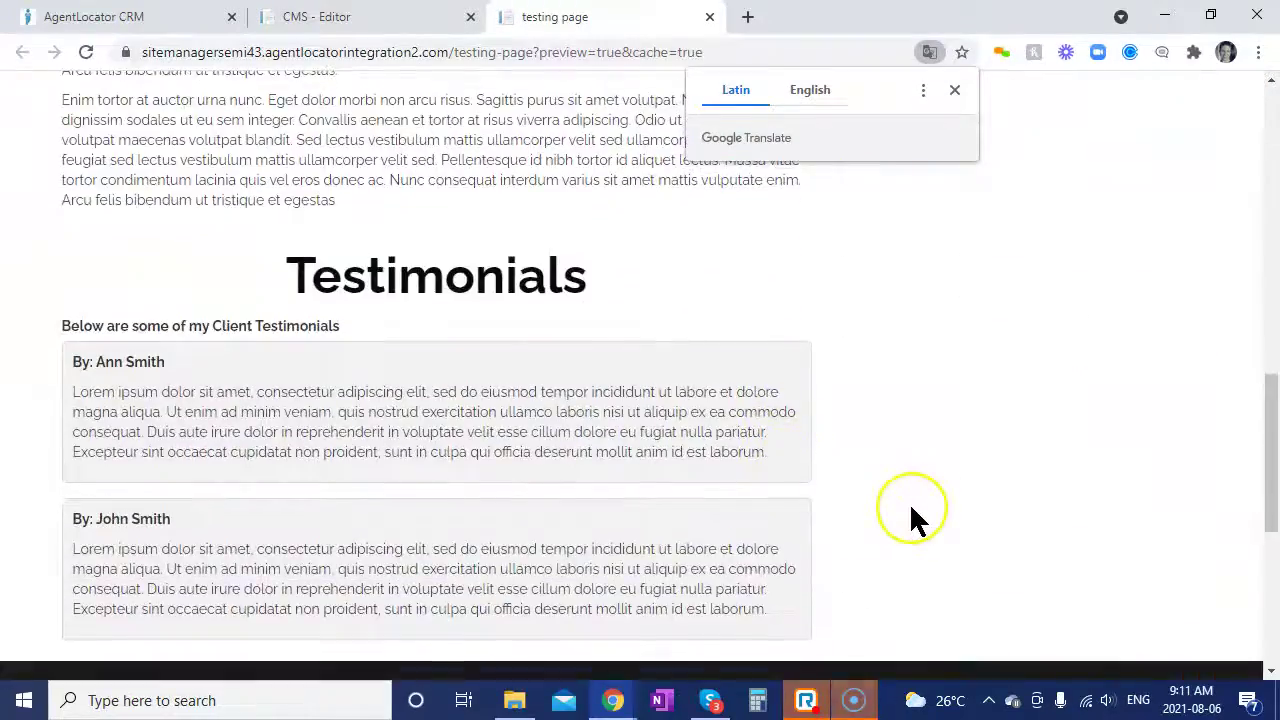
pyautogui.scroll(10, 909, 502)
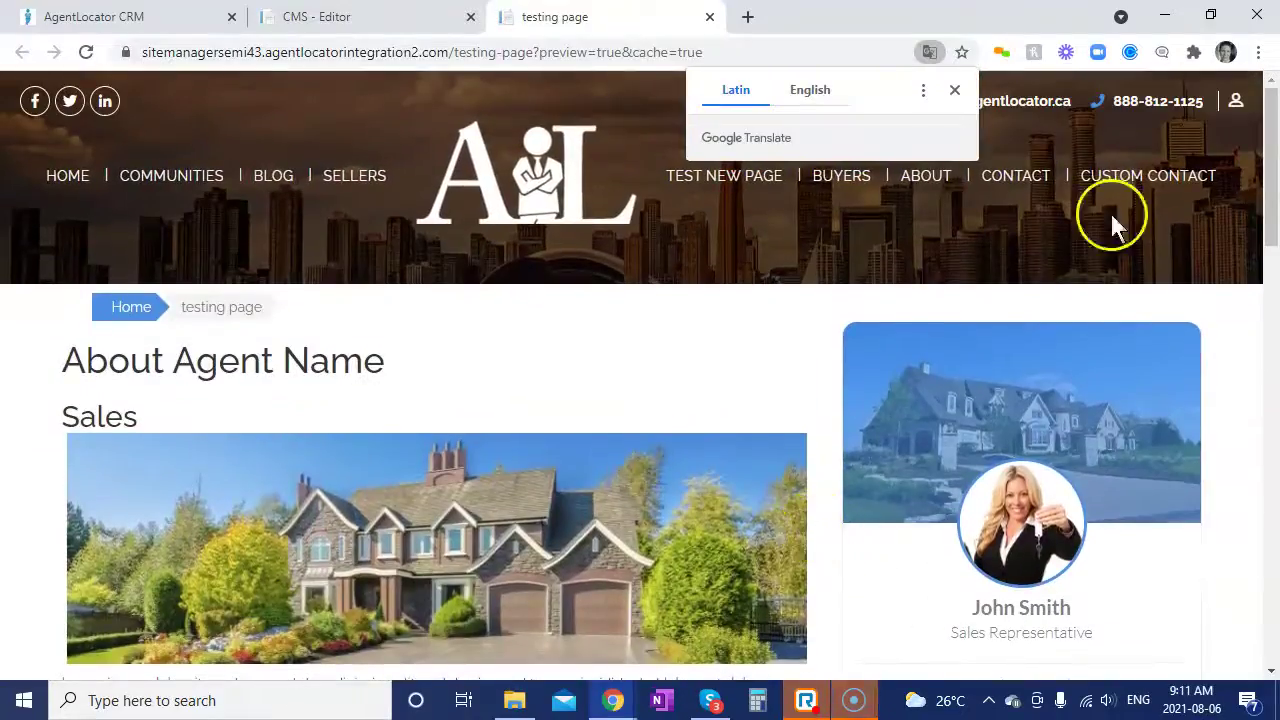
pyautogui.click(316, 17)
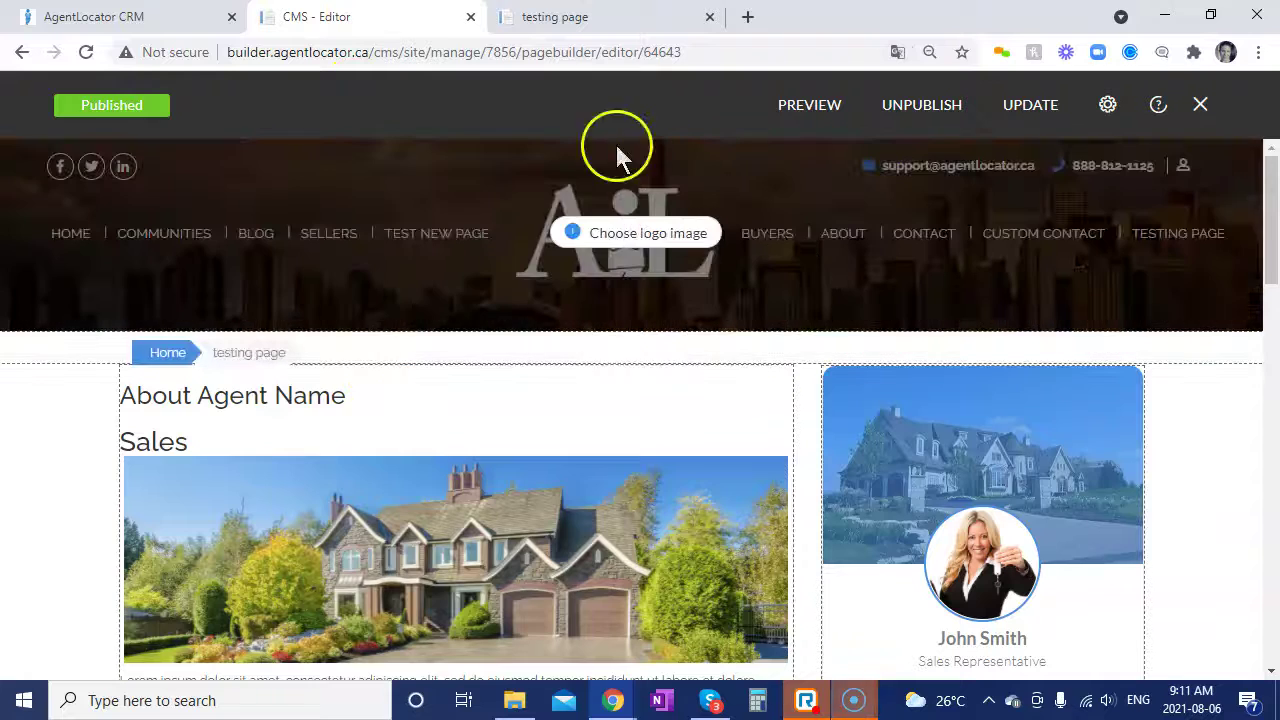
# - Close the page editor and move the Blog page below Sellers in the published pages list
pyautogui.click(1201, 106)
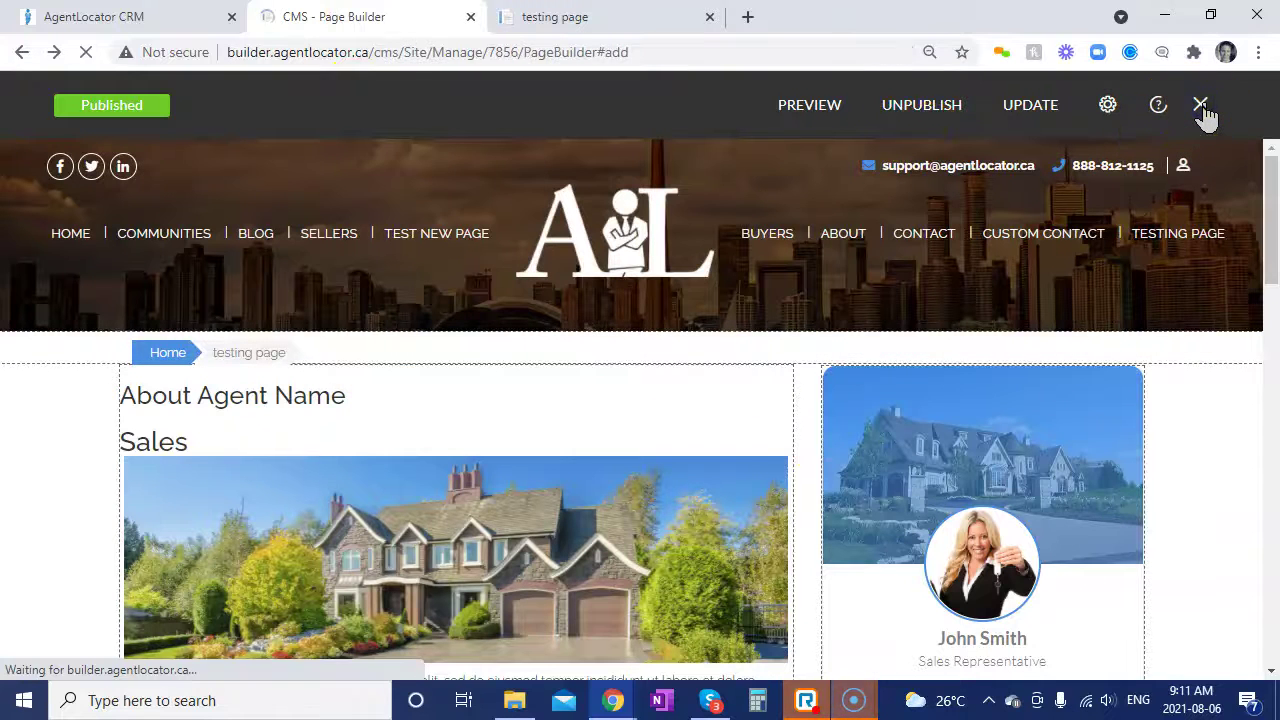
pyautogui.scroll(-2, 900, 380)
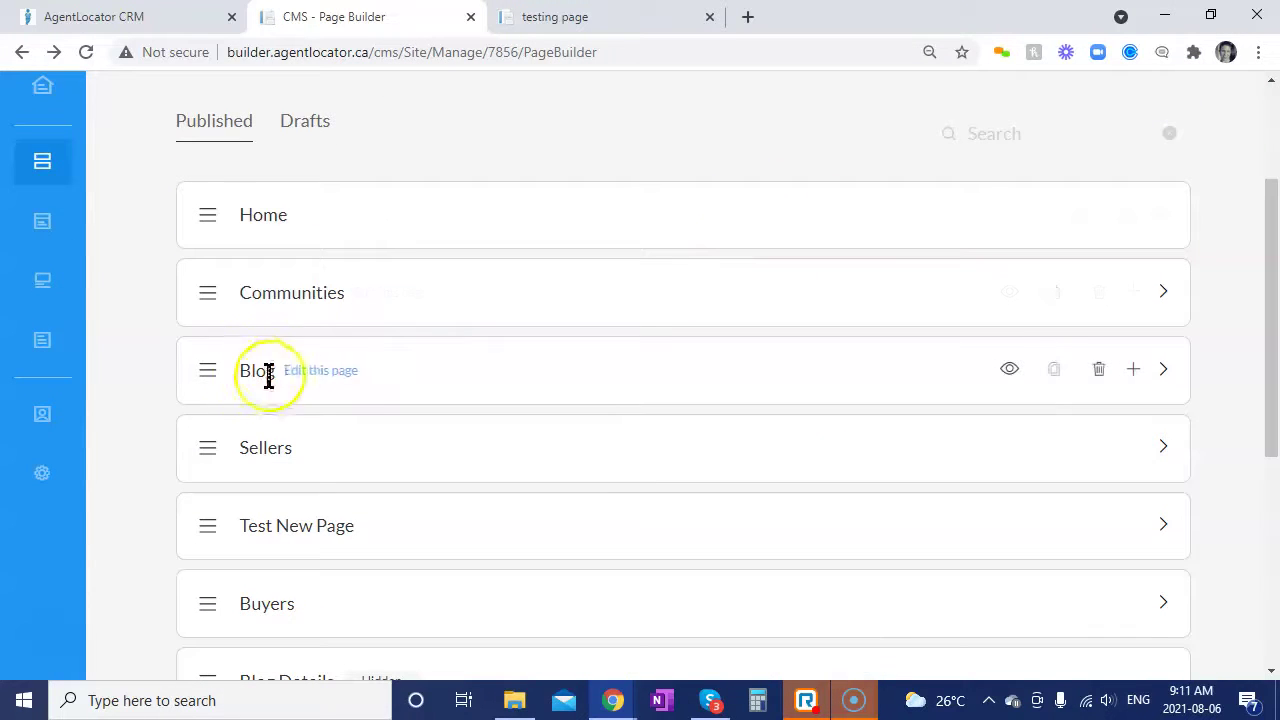
pyautogui.moveTo(200, 376); pyautogui.dragTo(190, 468)
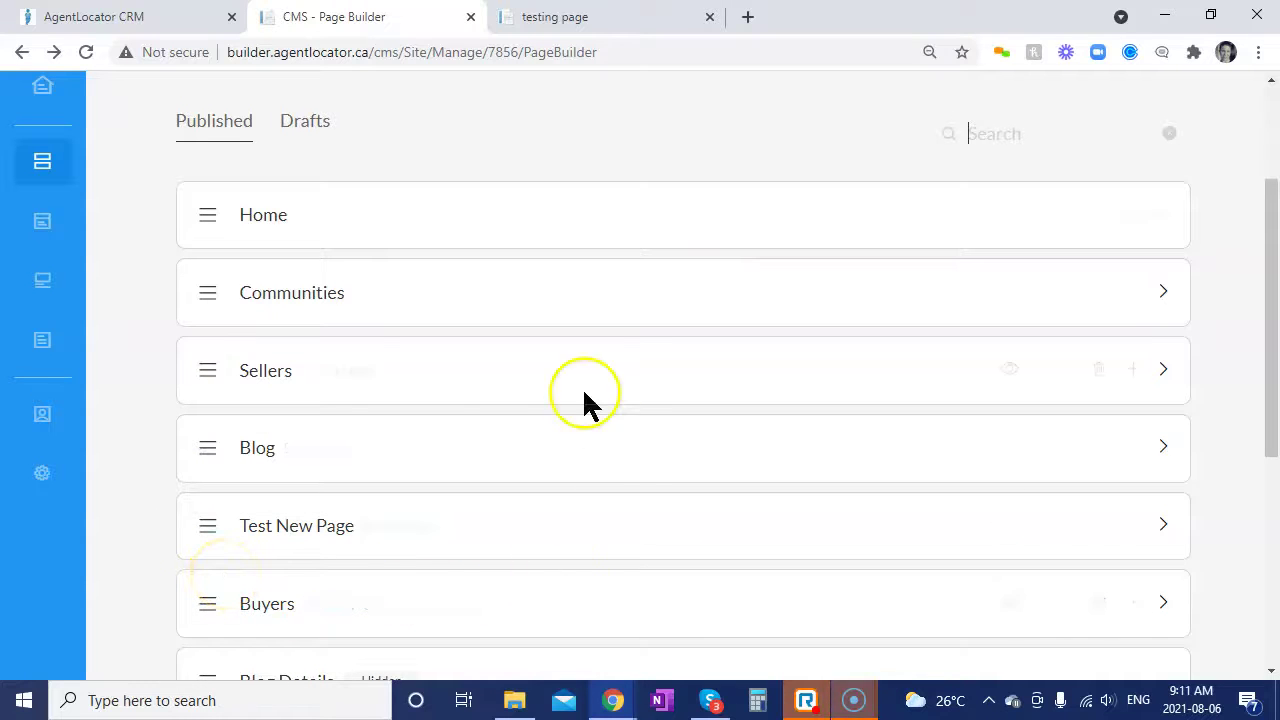
# - Set the Community 2 flip card's effect to Zoom on the Communities page, apply it, and update the published page
pyautogui.click(407, 292)
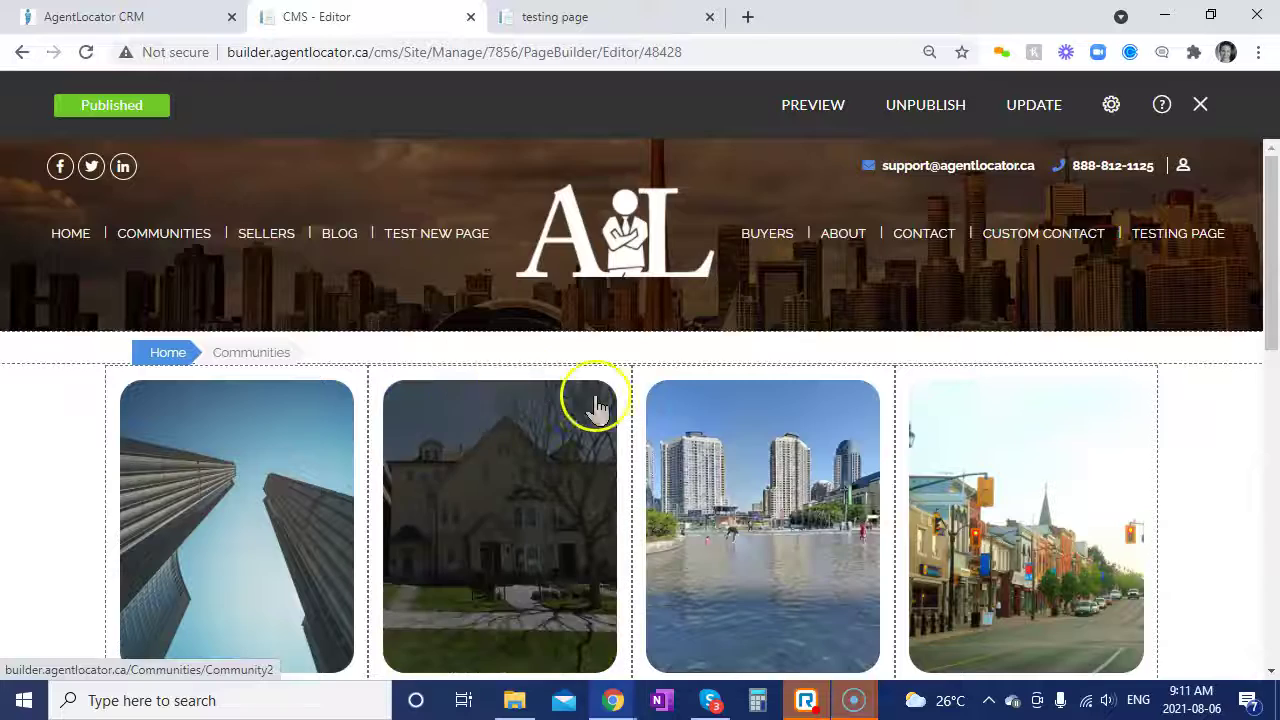
pyautogui.scroll(-2, 590, 405)
pyautogui.click(500, 334)
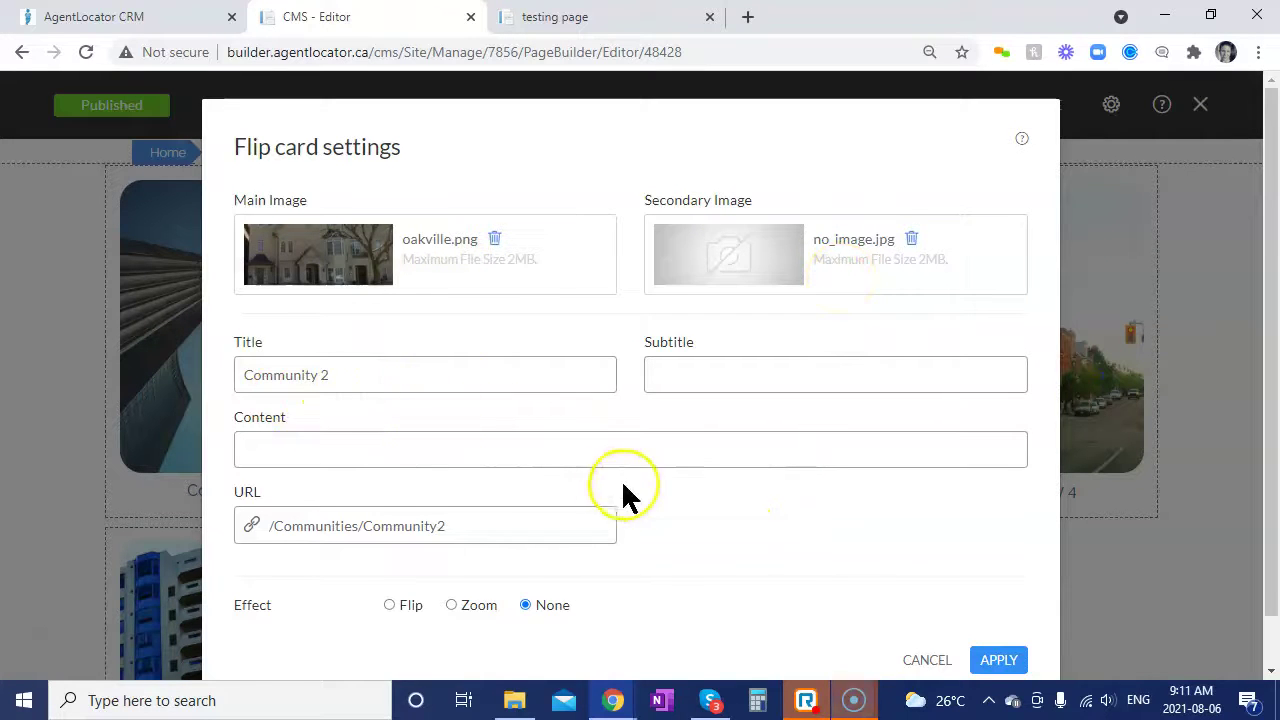
pyautogui.scroll(-1, 623, 491)
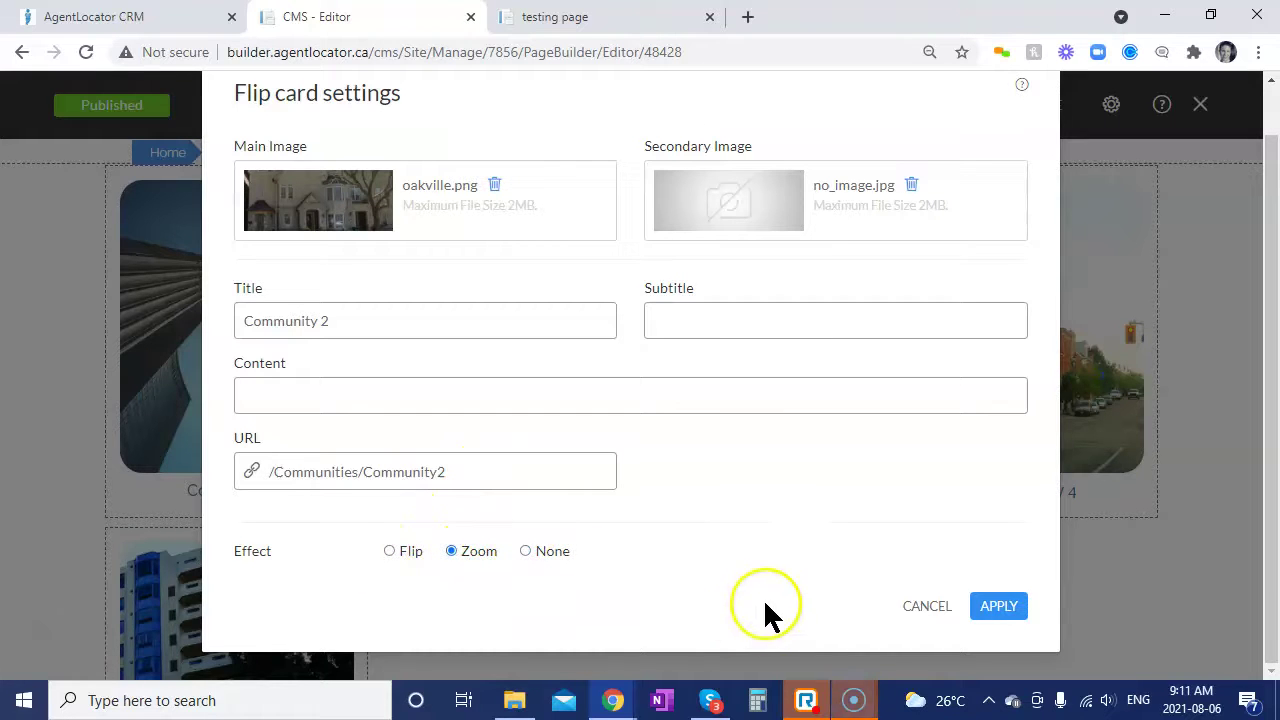
pyautogui.click(999, 605)
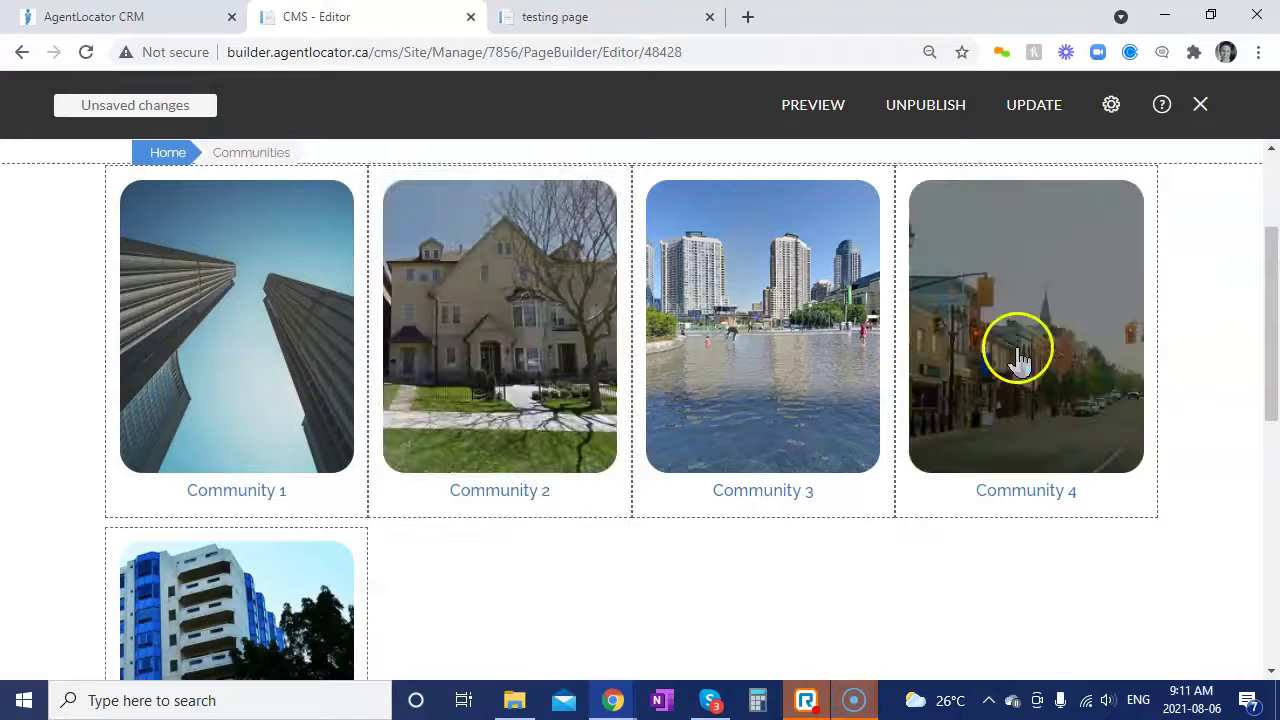
pyautogui.click(1024, 118)
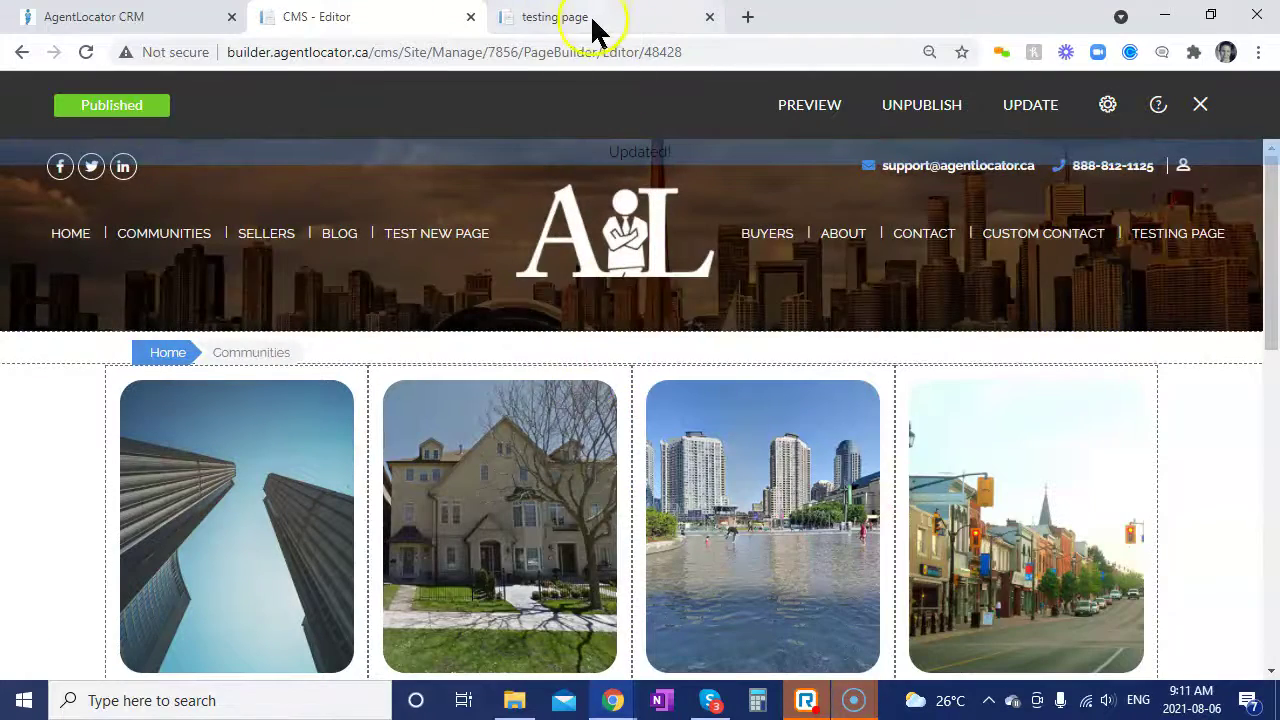
# - Open the live site's Communities page and check the effect on the community cards
pyautogui.click(594, 28)
pyautogui.click(165, 170)
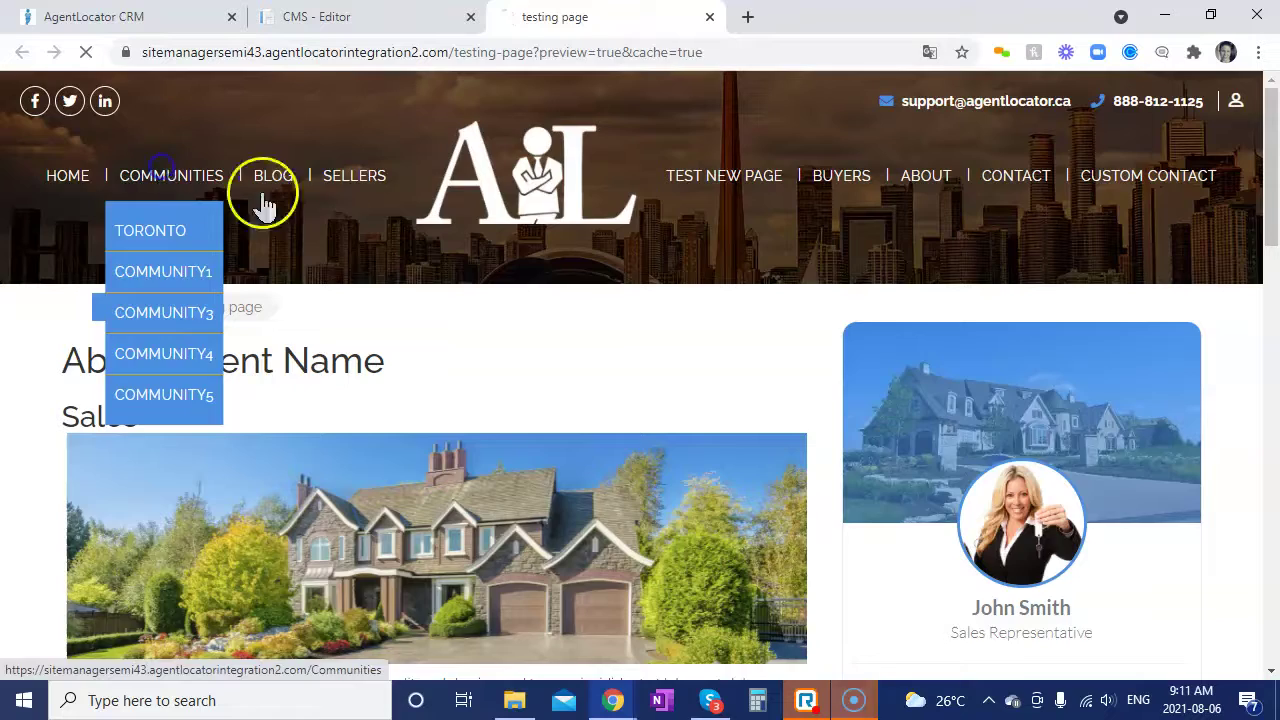
pyautogui.scroll(-2, 700, 371)
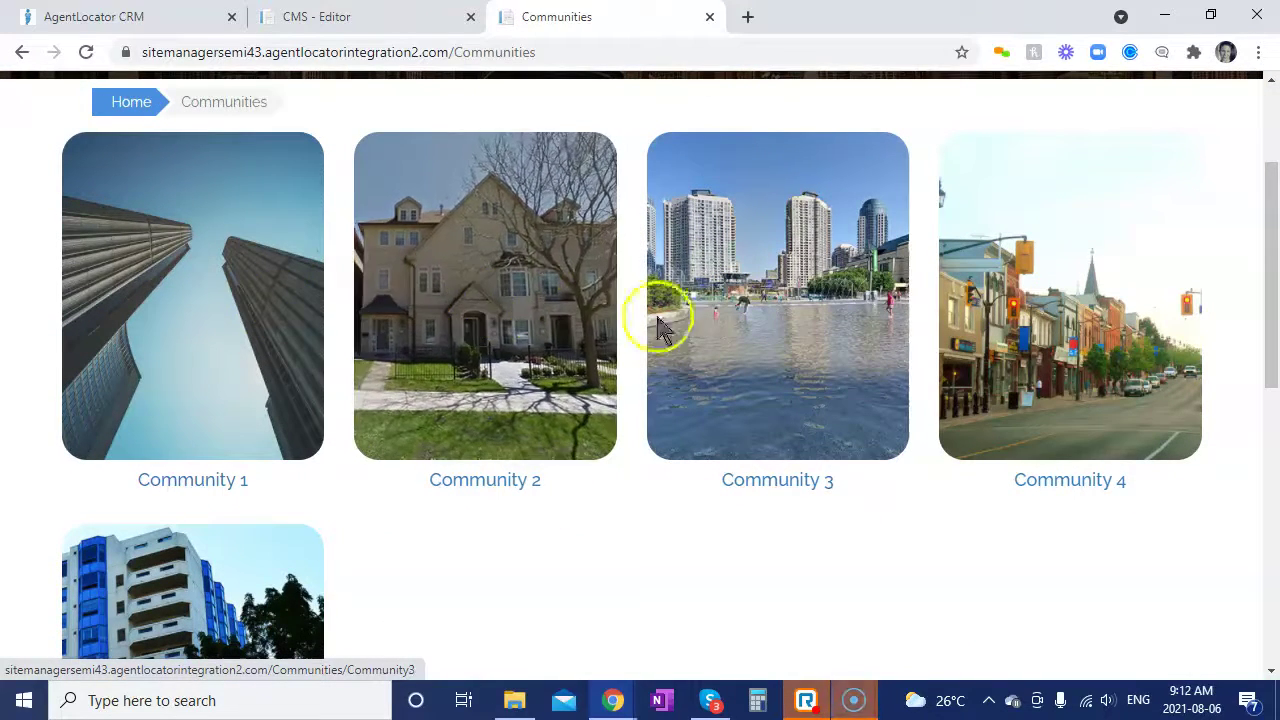
pyautogui.scroll(1, 660, 325)
# - Review the Communities page settings in the editor, including name, URL, SEO fields and visibility options, and close the editor
pyautogui.click(357, 16)
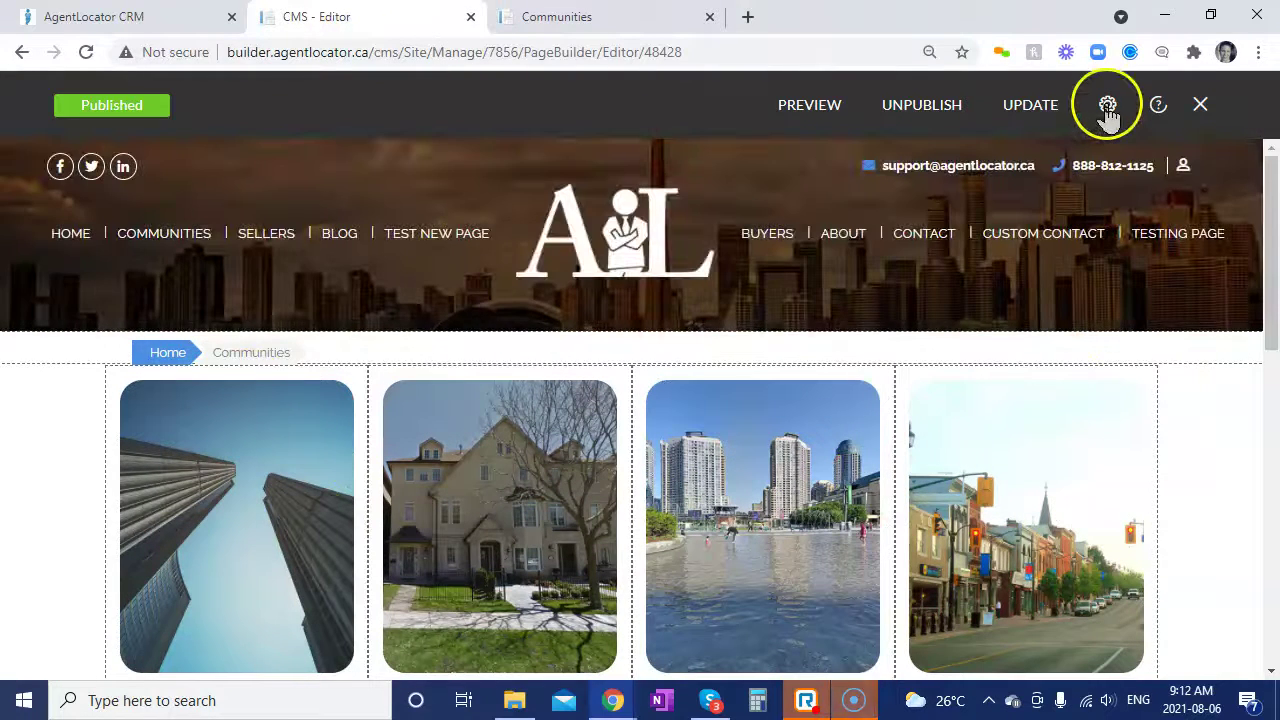
pyautogui.click(1109, 106)
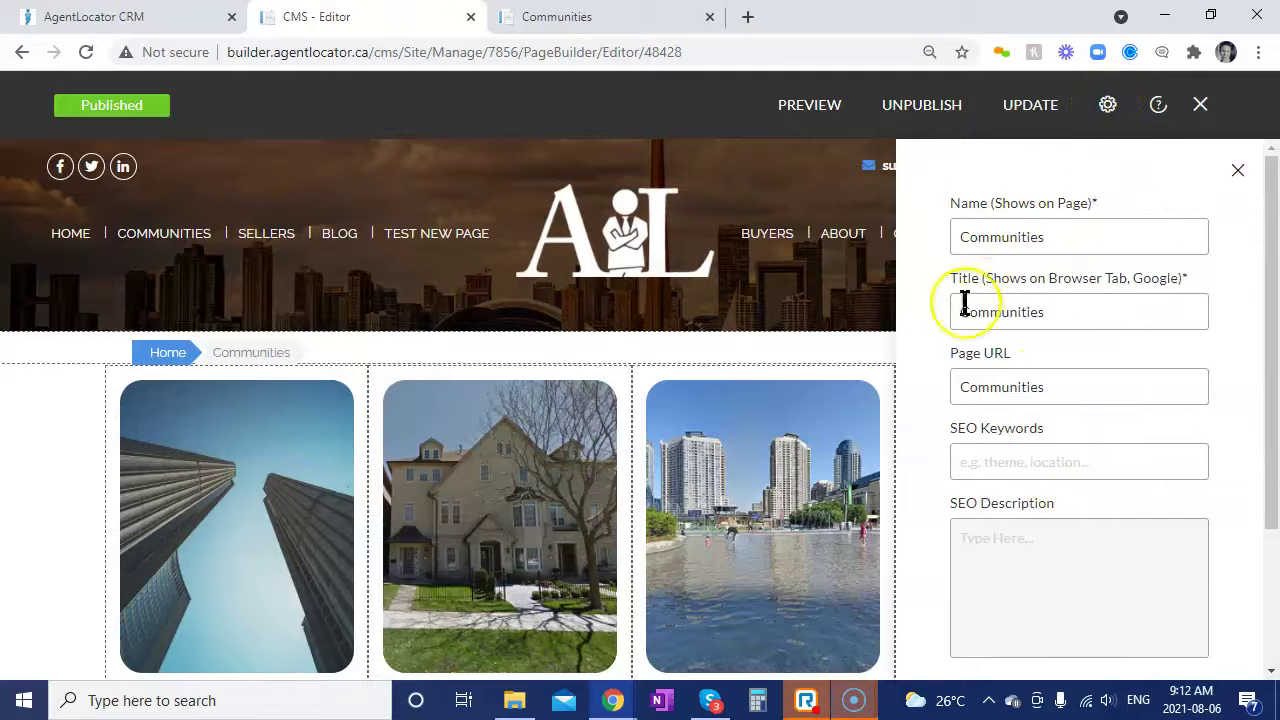
pyautogui.scroll(-3, 1140, 443)
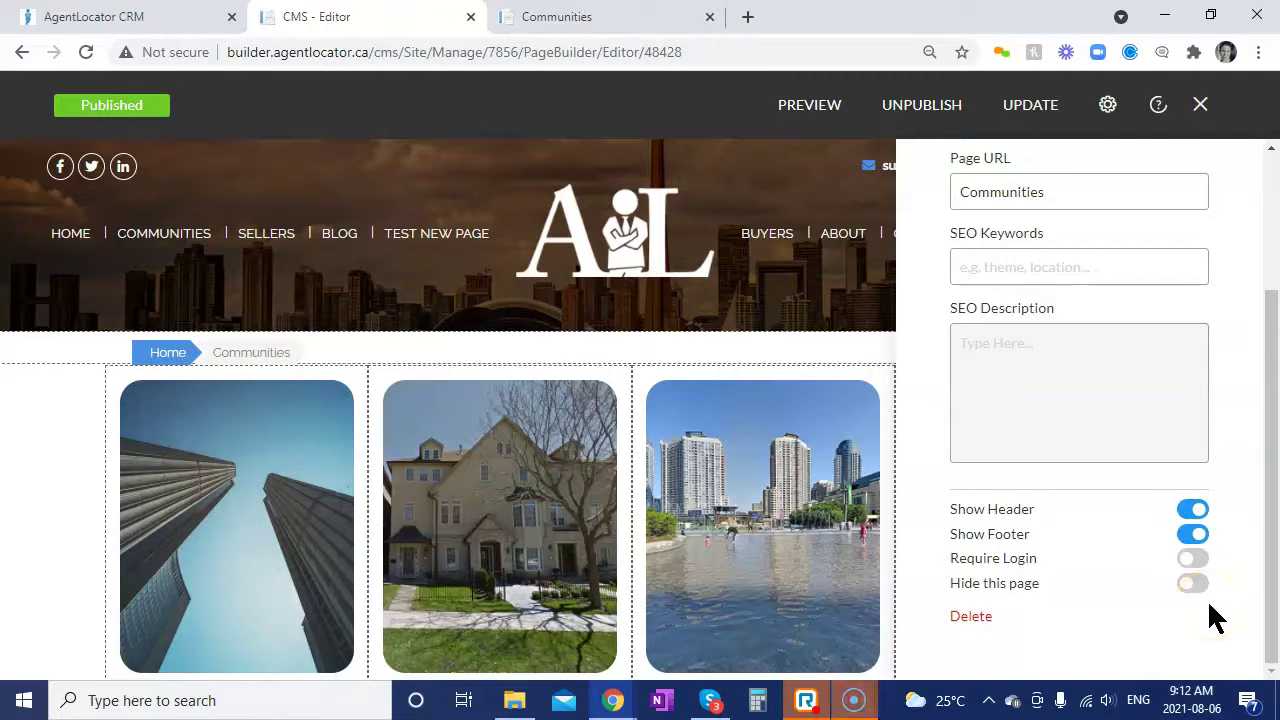
pyautogui.scroll(1, 1140, 614)
pyautogui.scroll(2, 1140, 610)
pyautogui.scroll(-2, 1145, 612)
pyautogui.click(1200, 105)
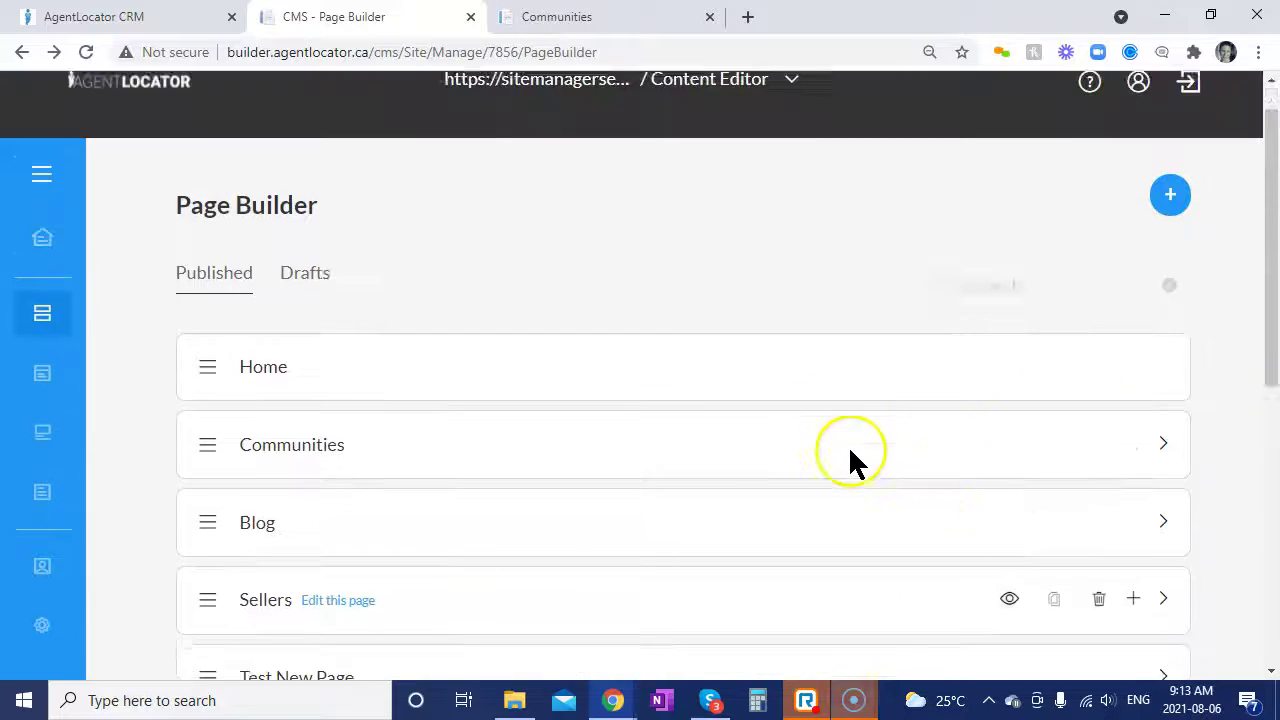
# - Move Community1 below Community3 in the Communities subpages, and return to the main page list
pyautogui.scroll(1, 850, 450)
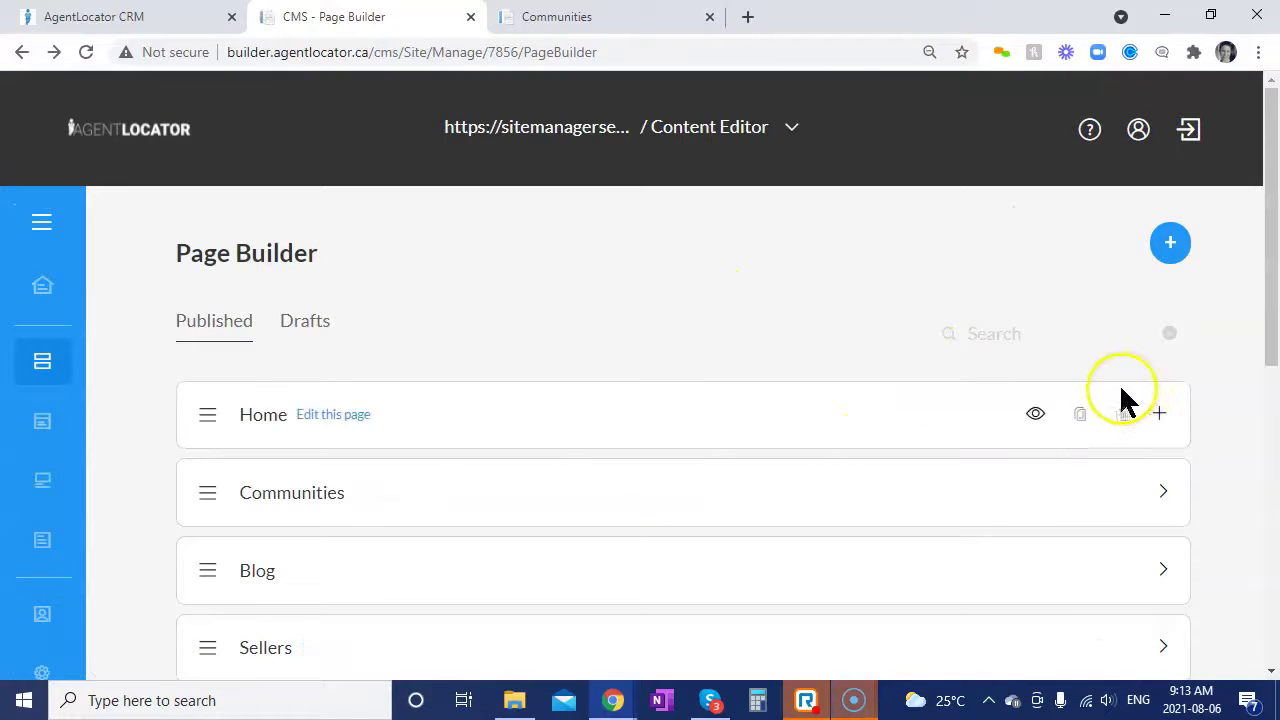
pyautogui.click(1160, 493)
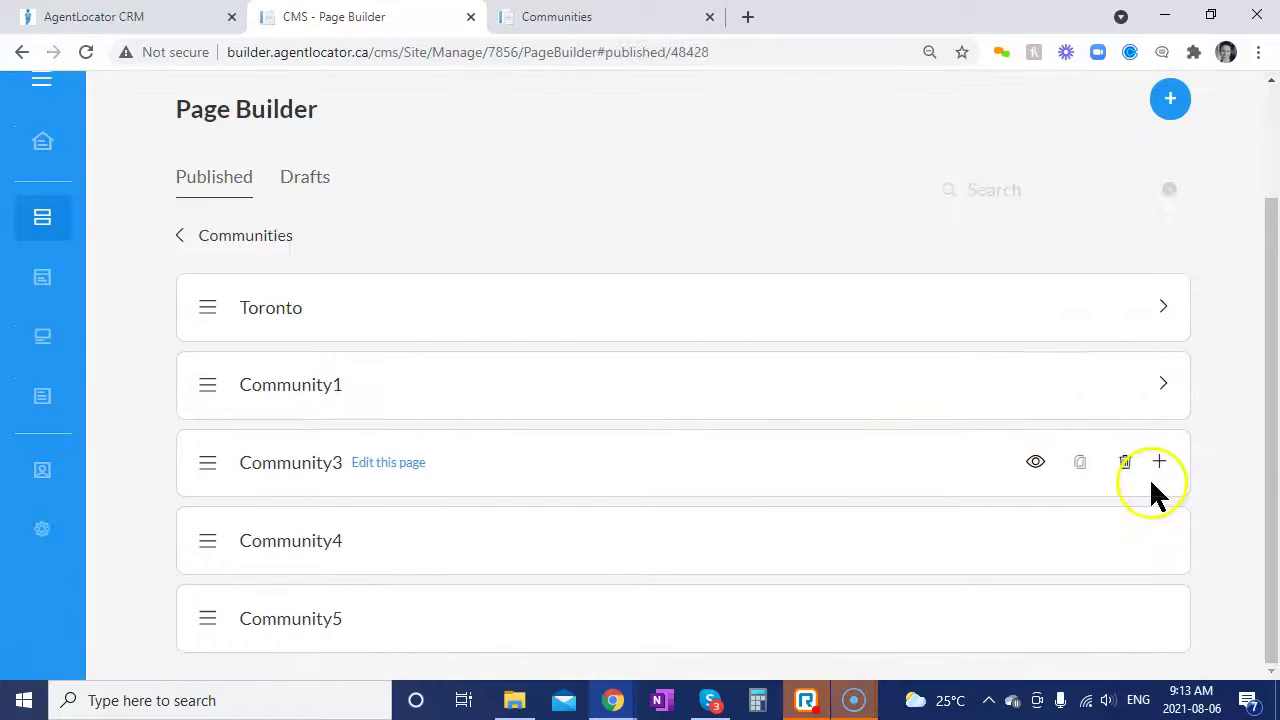
pyautogui.moveTo(203, 390); pyautogui.dragTo(205, 532)
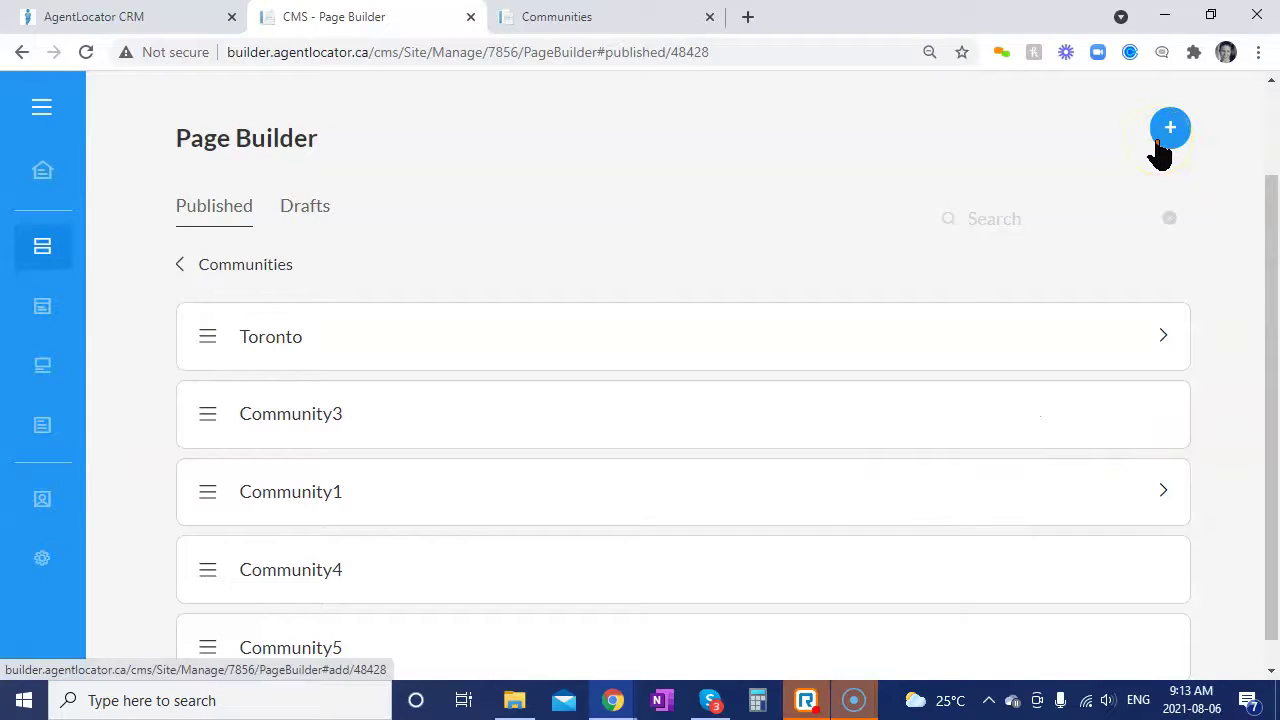
pyautogui.scroll(2, 570, 285)
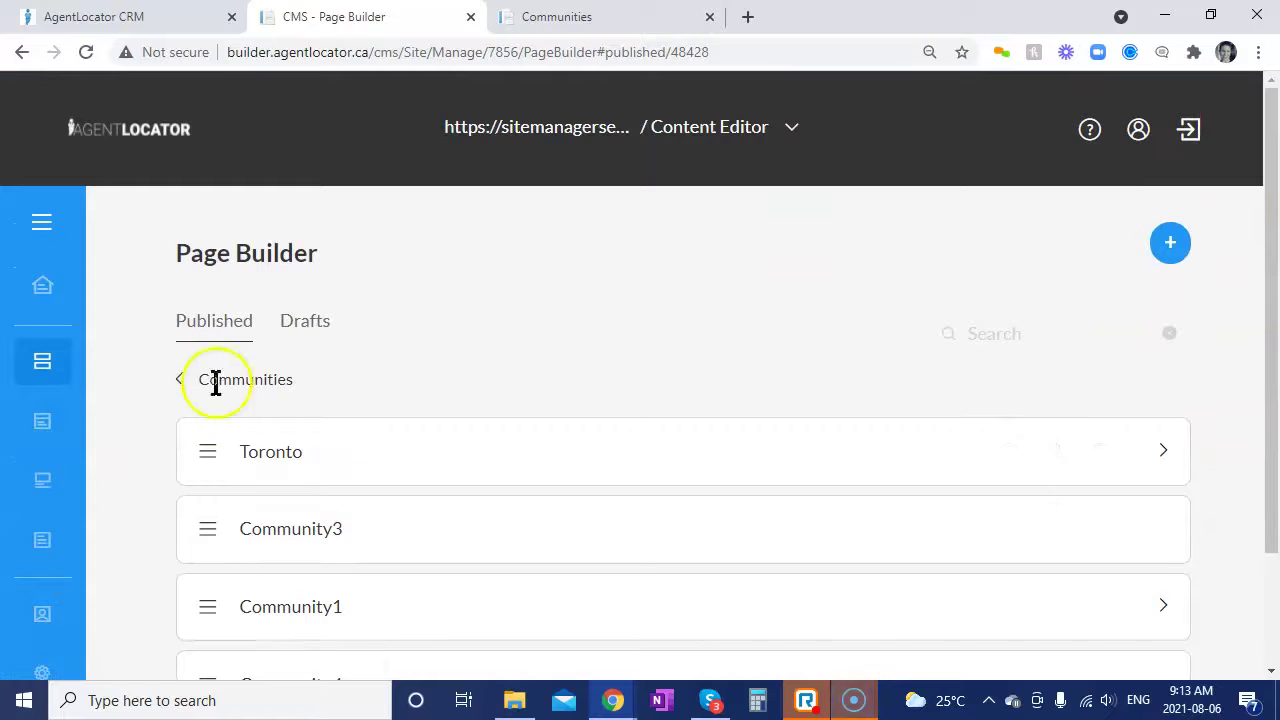
pyautogui.click(185, 385)
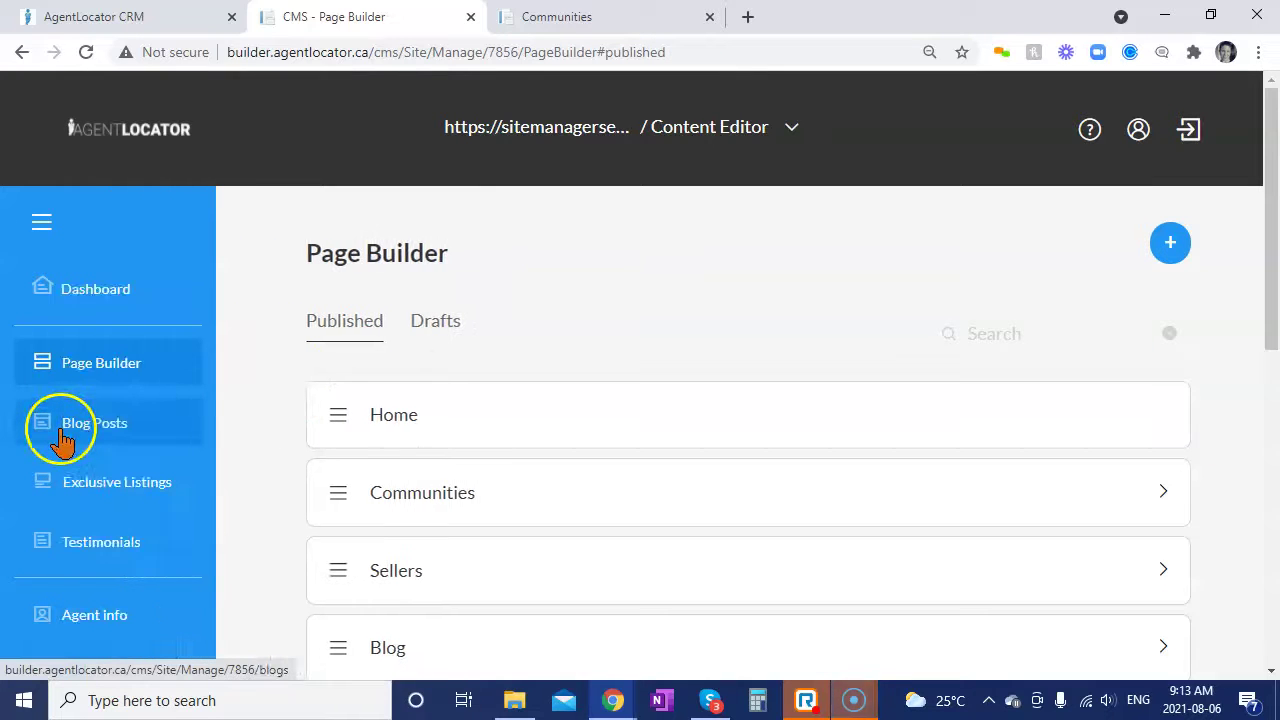
# - Look over the existing entries in Blog Posts and start a new blog post
pyautogui.click(78, 433)
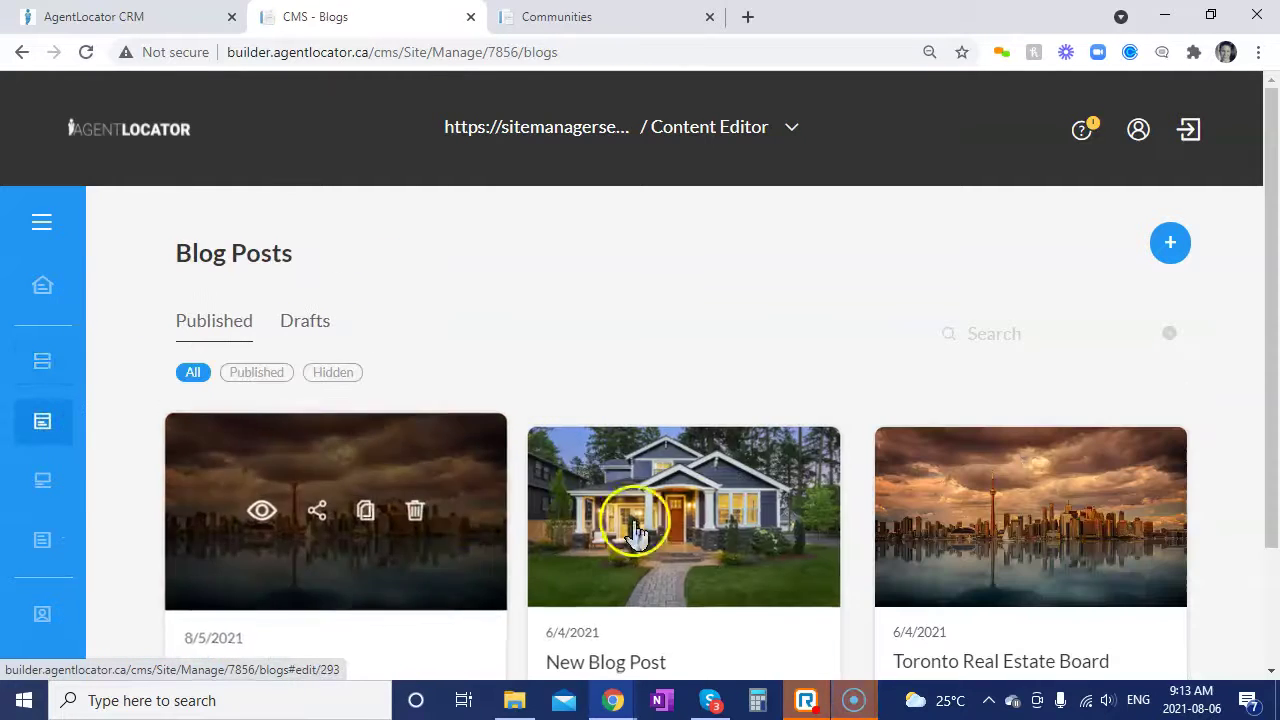
pyautogui.scroll(-2, 805, 470)
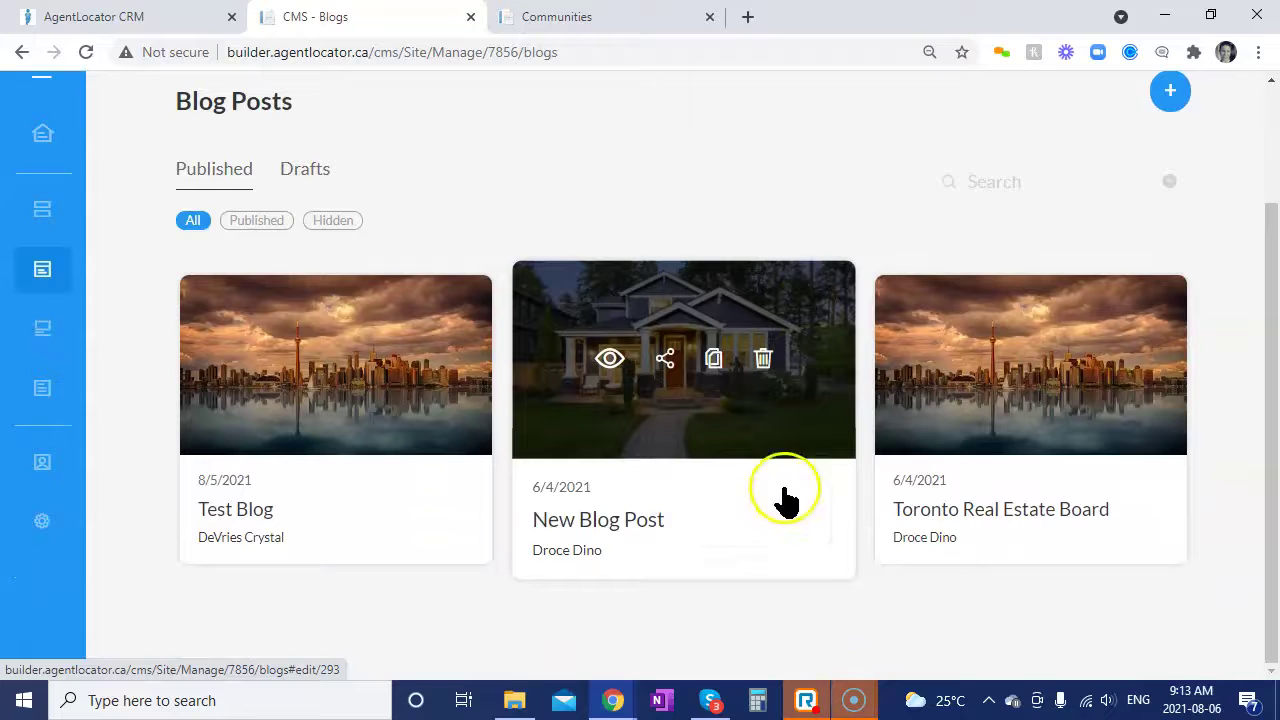
pyautogui.scroll(2, 808, 535)
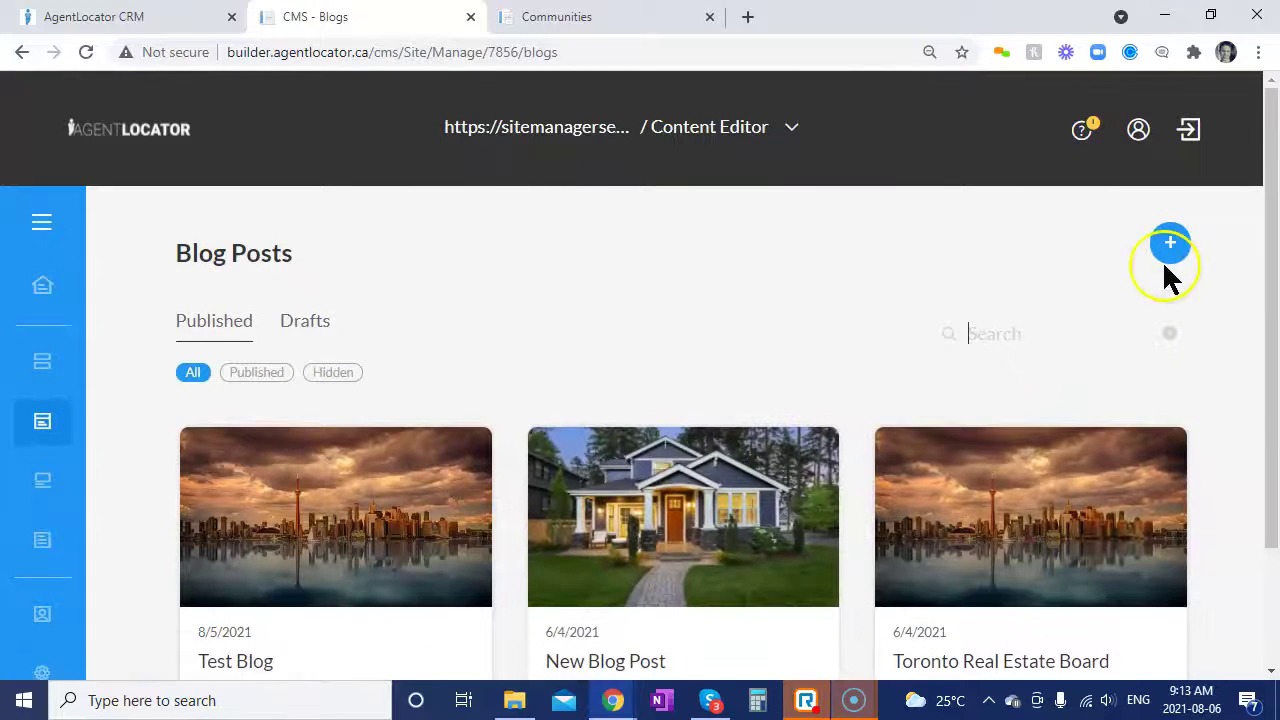
pyautogui.click(1172, 250)
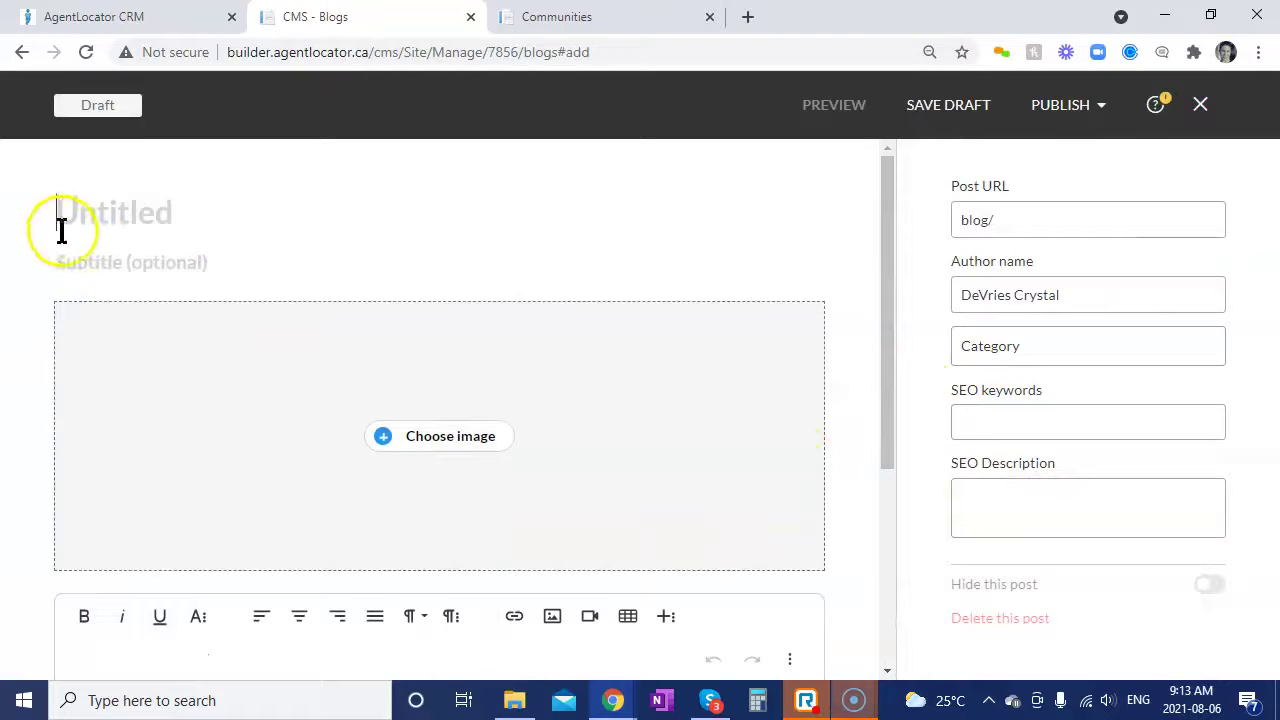
pyautogui.click(160, 220)
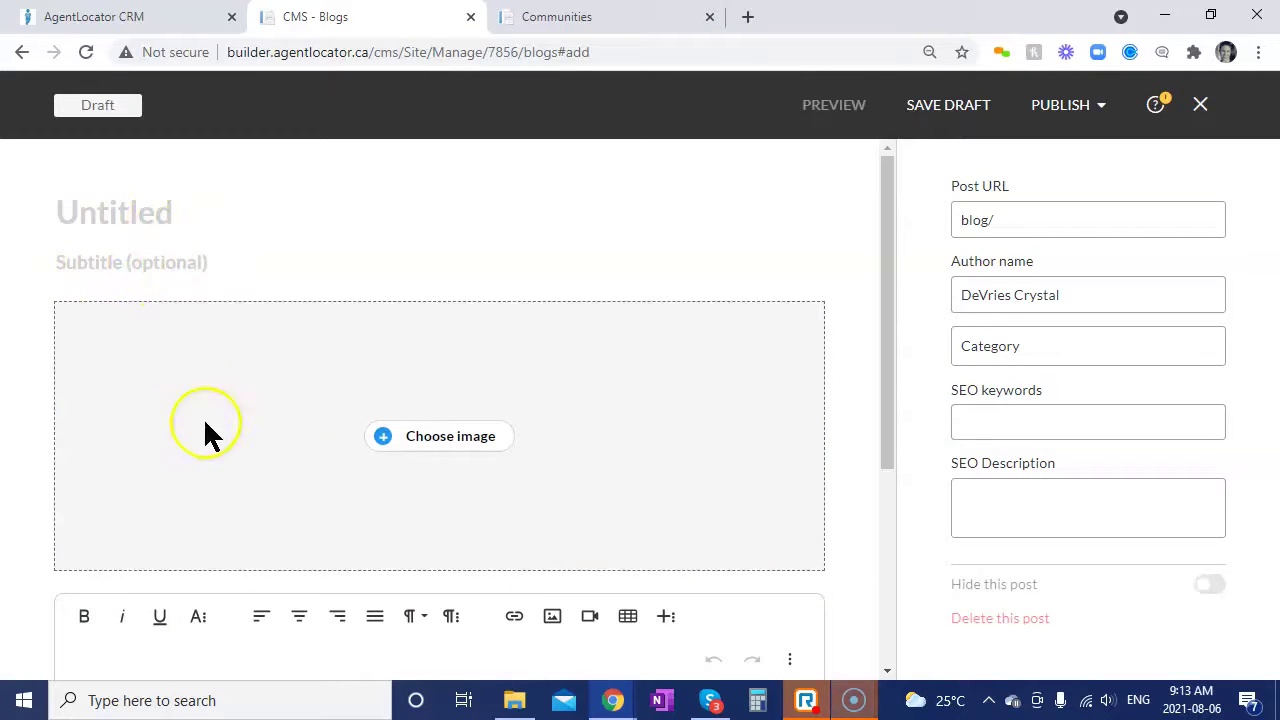
# - Browse the Media Library images available for the new post's main image, and leave without choosing one
pyautogui.click(425, 442)
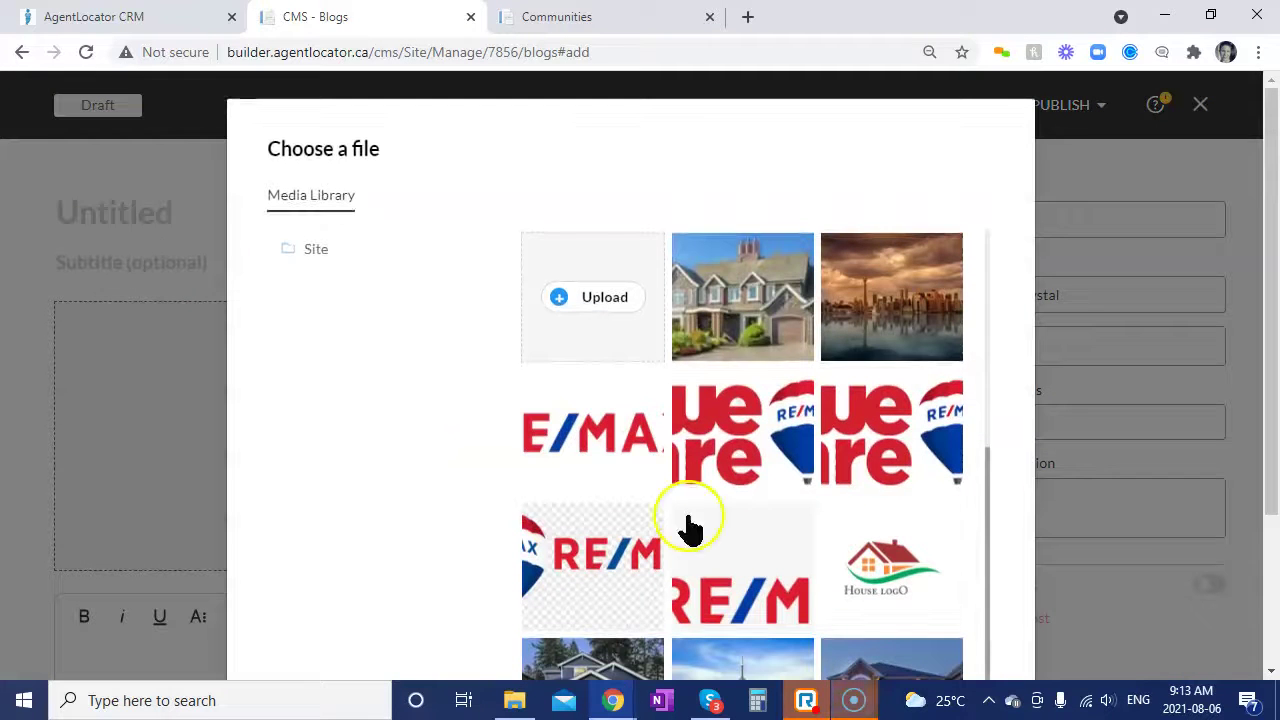
pyautogui.scroll(-1, 952, 348)
pyautogui.scroll(-10, 900, 450)
pyautogui.click(829, 610)
# - Review the new post's URL, author name and SEO fields, and open the list of available categories
pyautogui.scroll(-3, 654, 489)
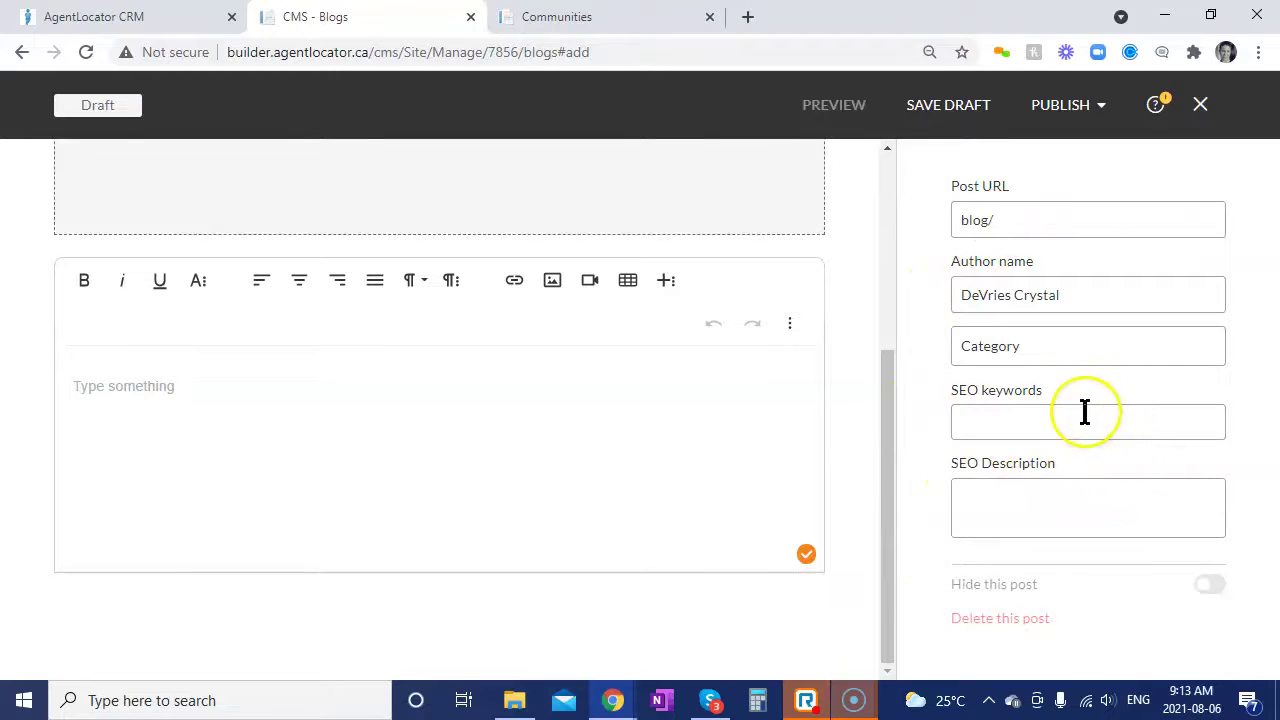
pyautogui.click(1097, 220)
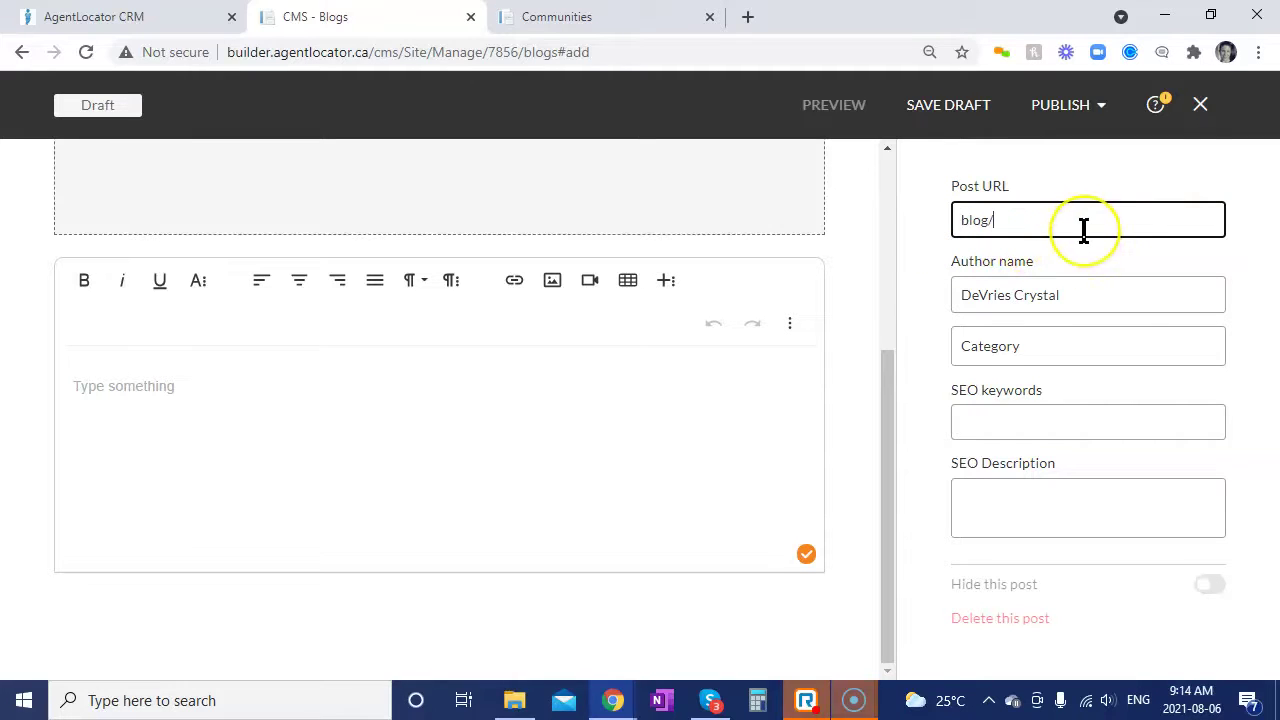
pyautogui.click(1054, 298)
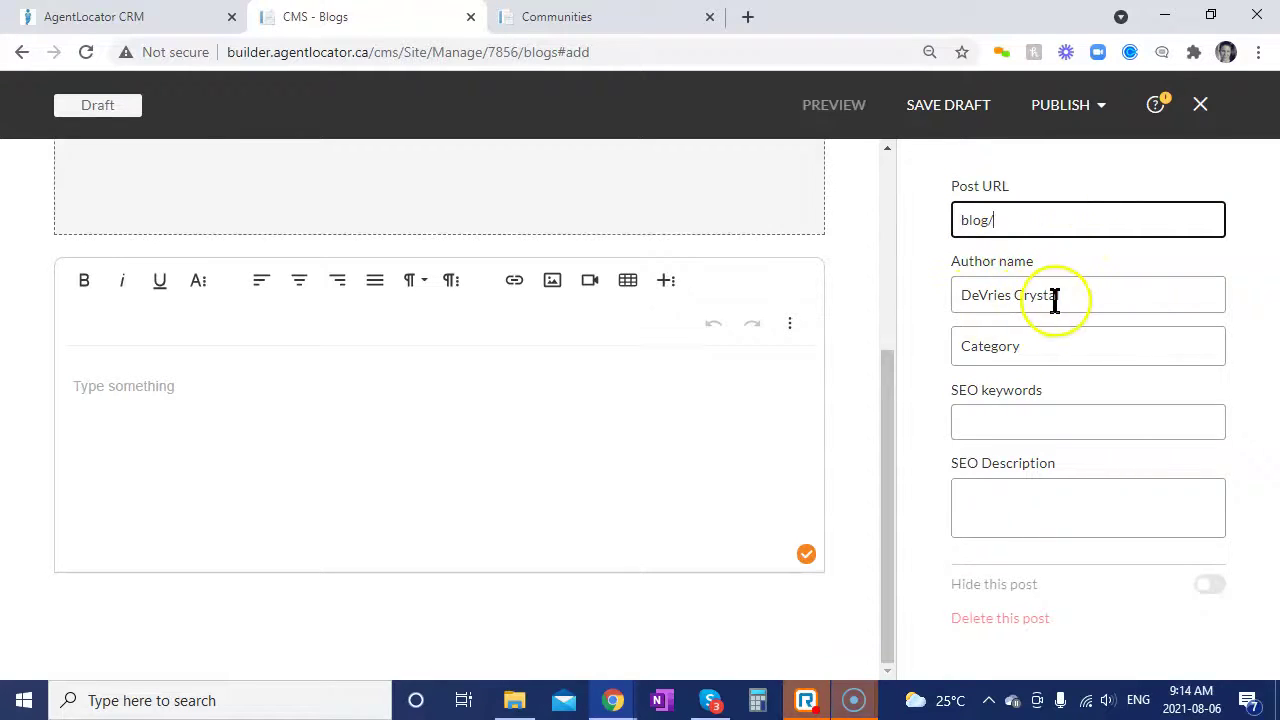
pyautogui.click(1038, 363)
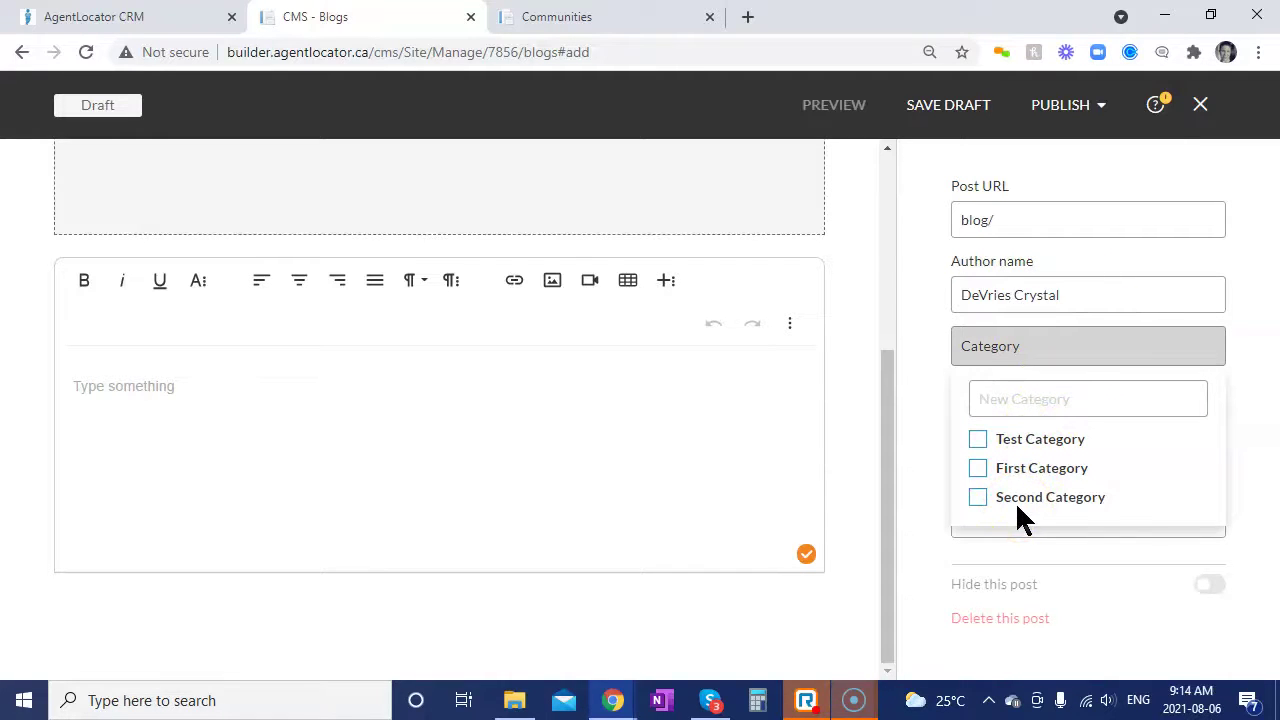
# - Create a category named New Blog Category and assign it to the new post
pyautogui.click(1013, 405)
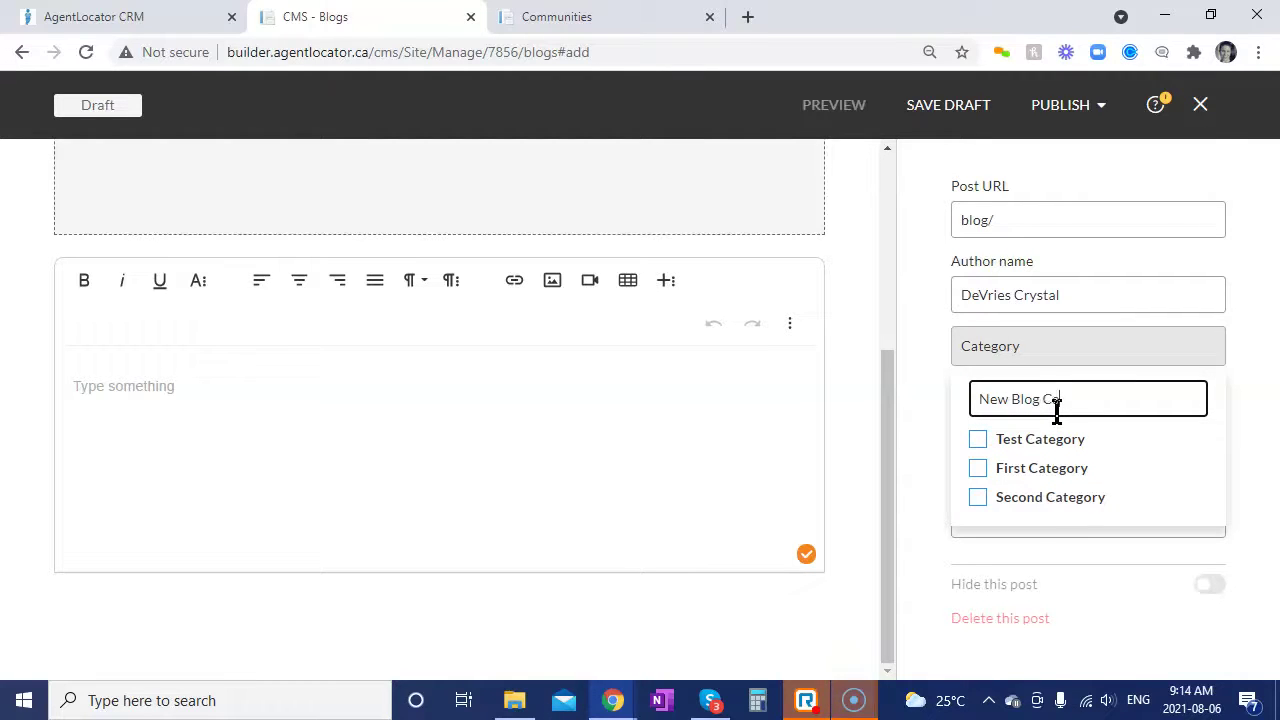
pyautogui.press('Return')
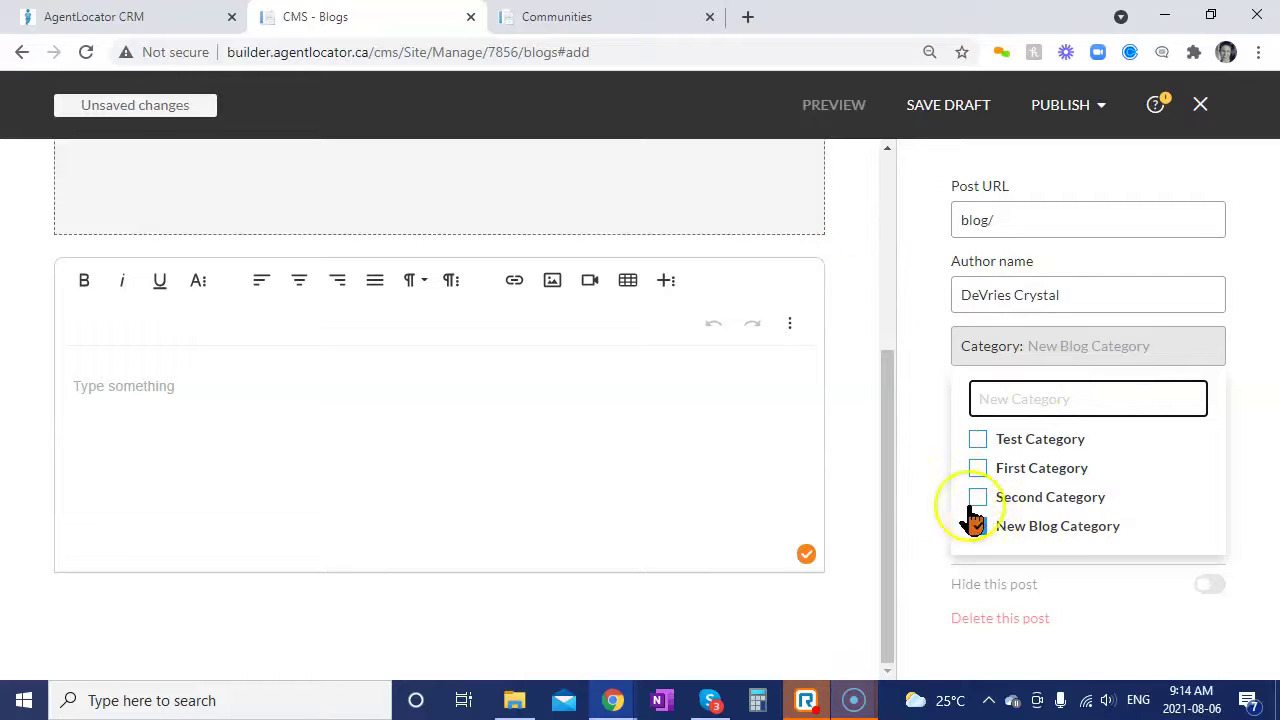
pyautogui.click(923, 443)
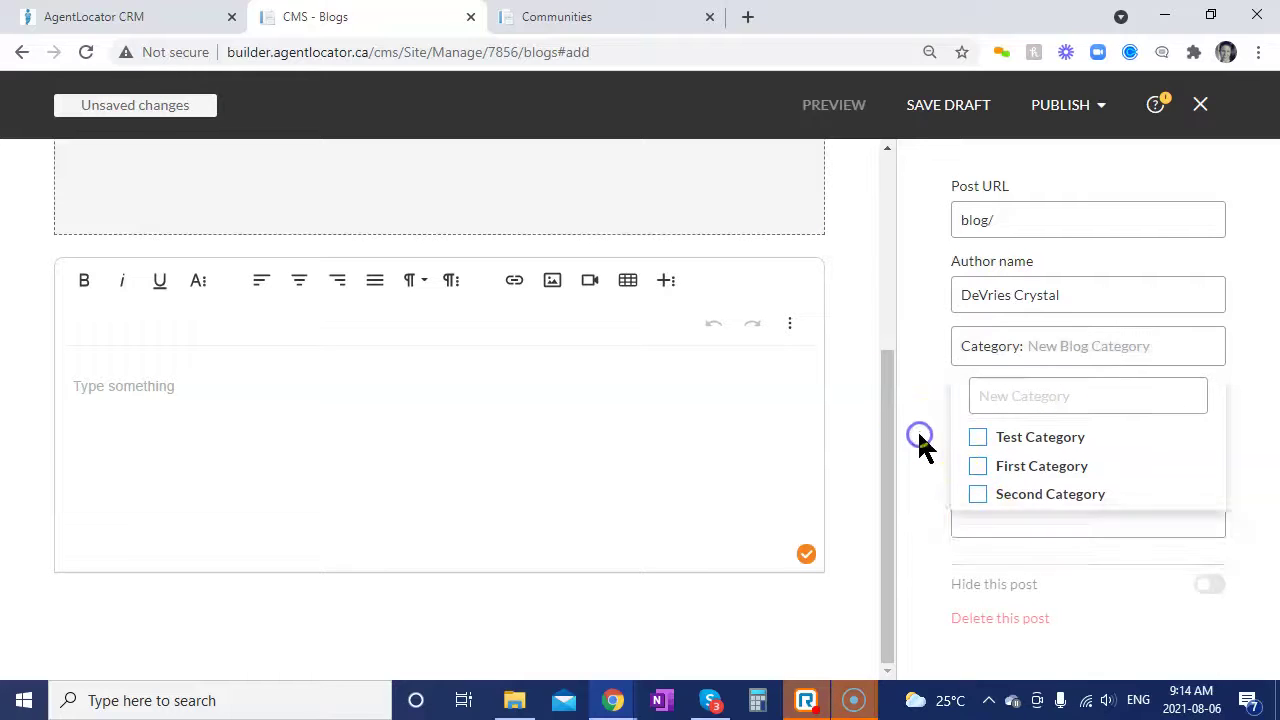
# - Reopen the post's category list and unassign New Blog Category
pyautogui.click(1049, 358)
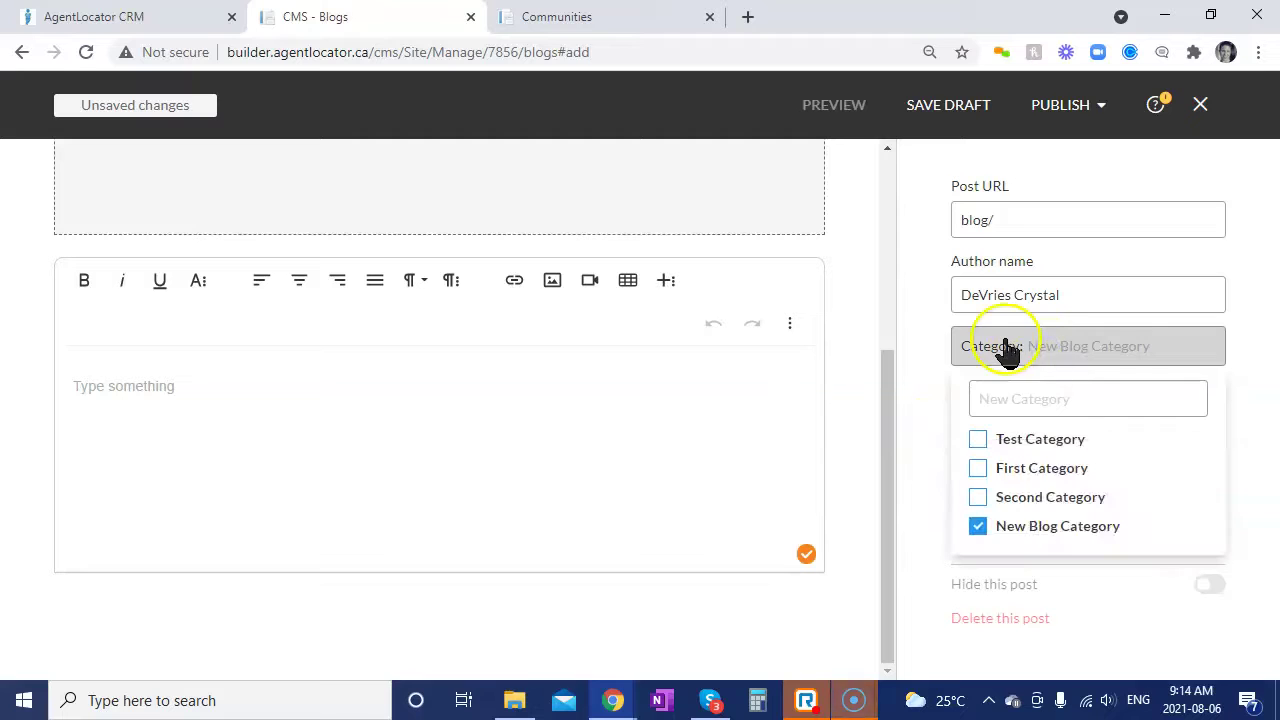
pyautogui.click(978, 526)
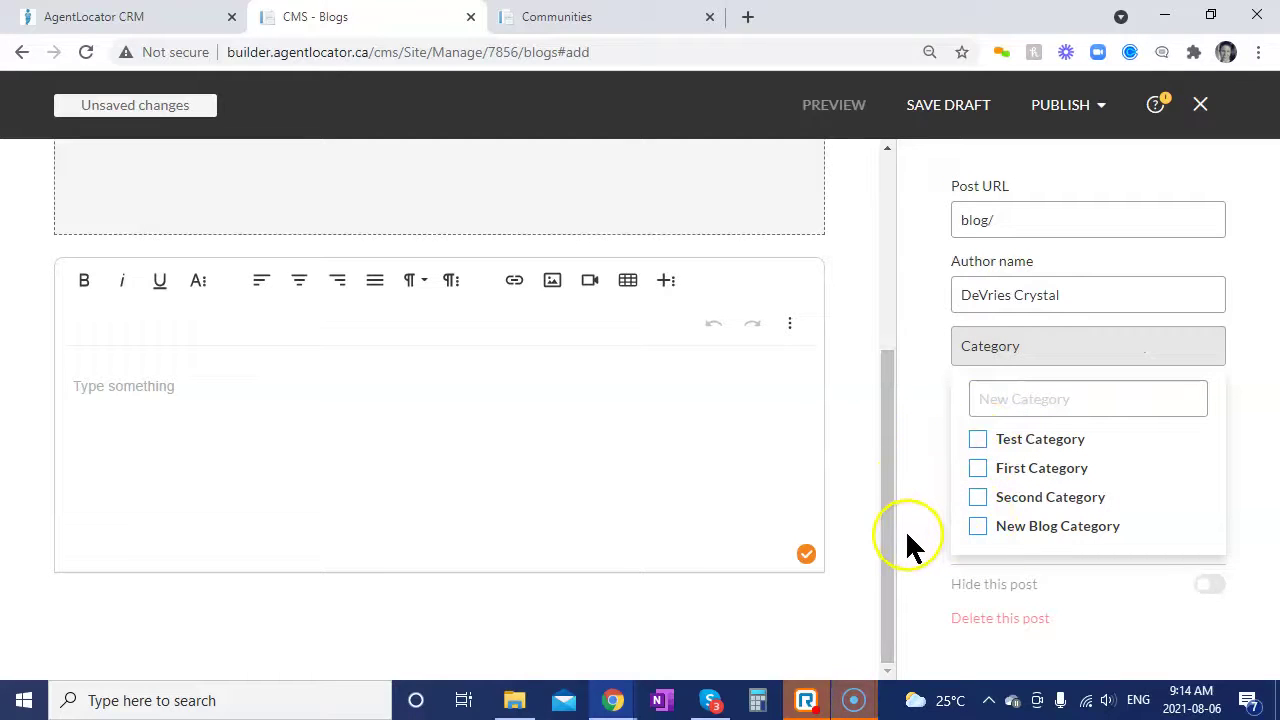
pyautogui.click(935, 411)
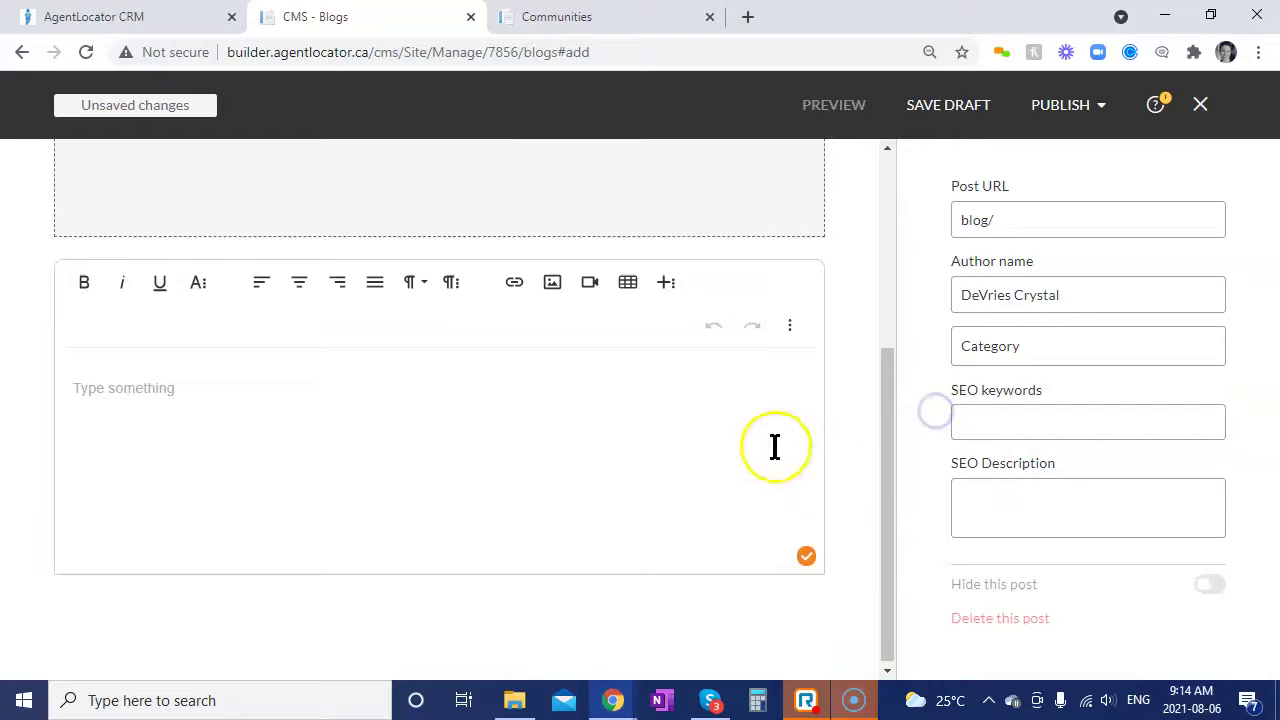
# - Exit the new blog post without saving its changes and look over the published posts
pyautogui.scroll(2, 775, 447)
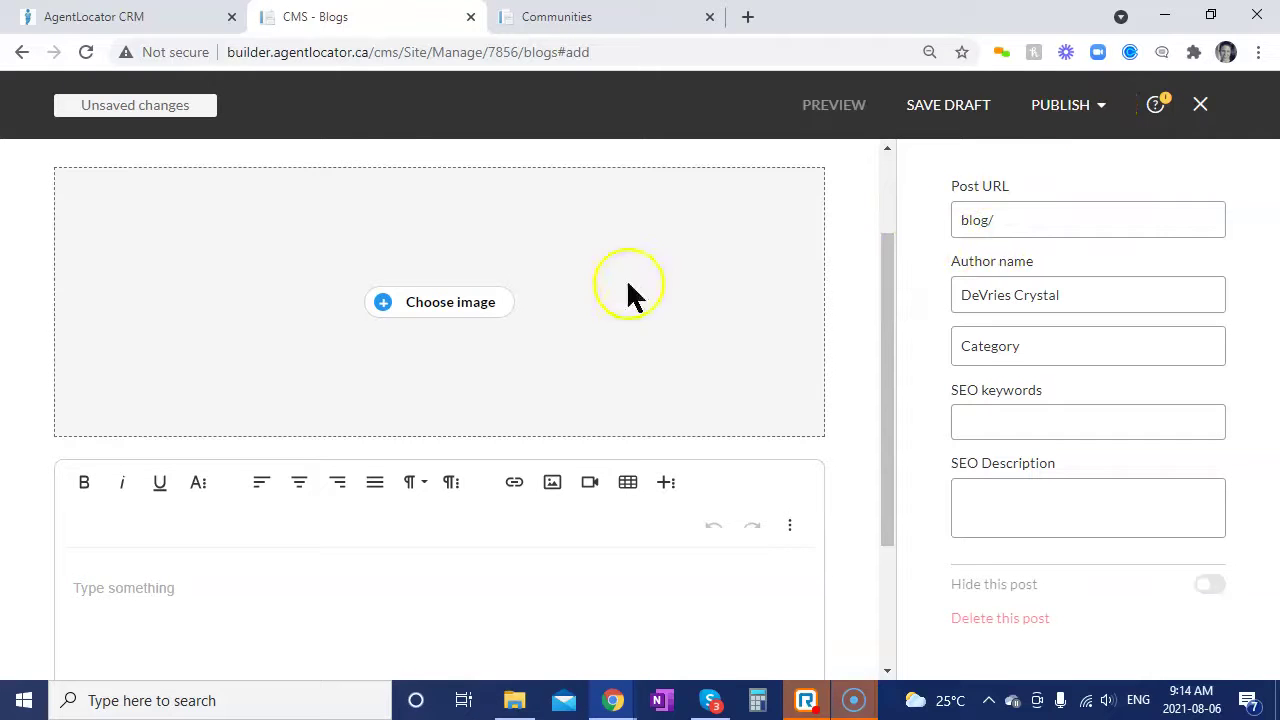
pyautogui.click(1201, 105)
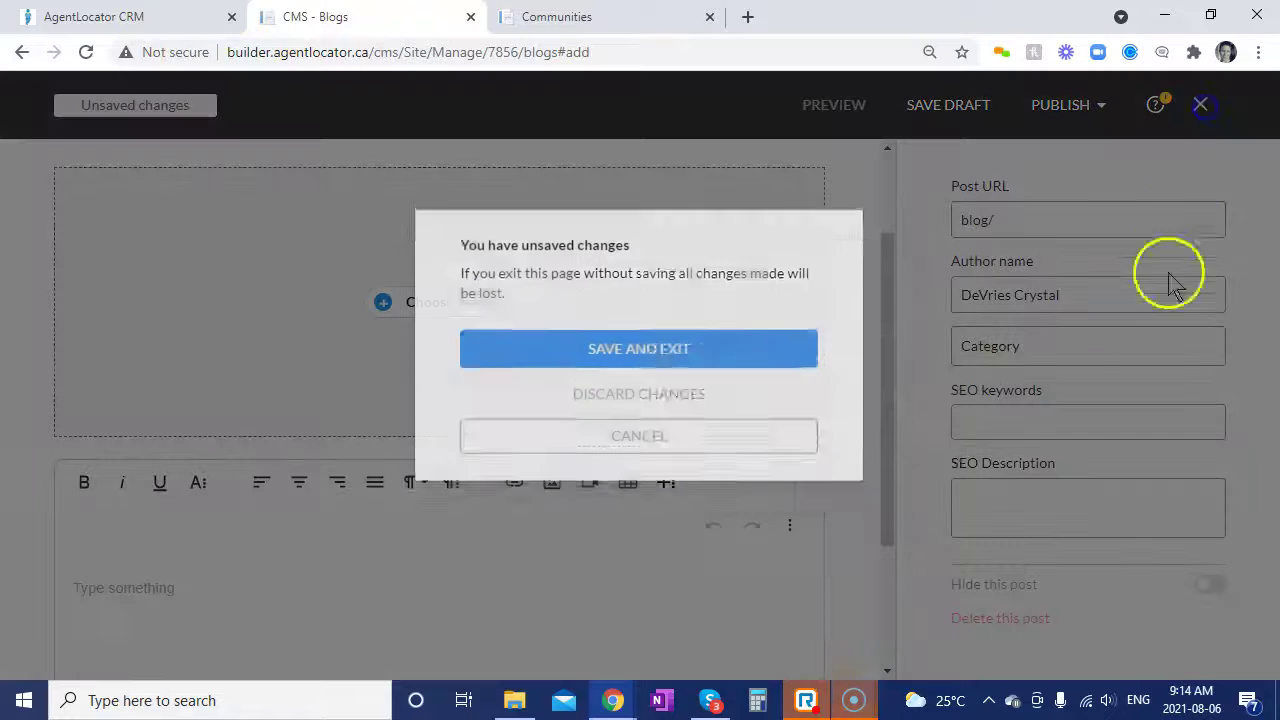
pyautogui.click(658, 424)
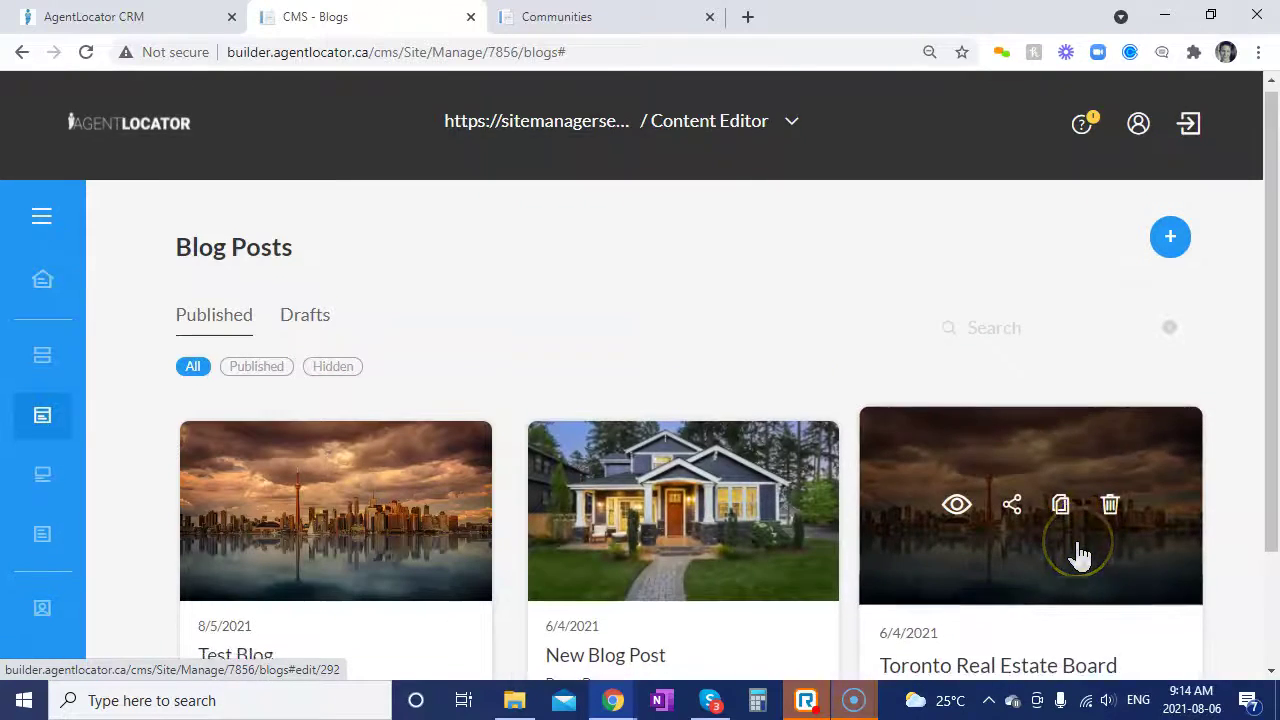
pyautogui.scroll(-2, 1077, 551)
pyautogui.moveTo(423, 477)
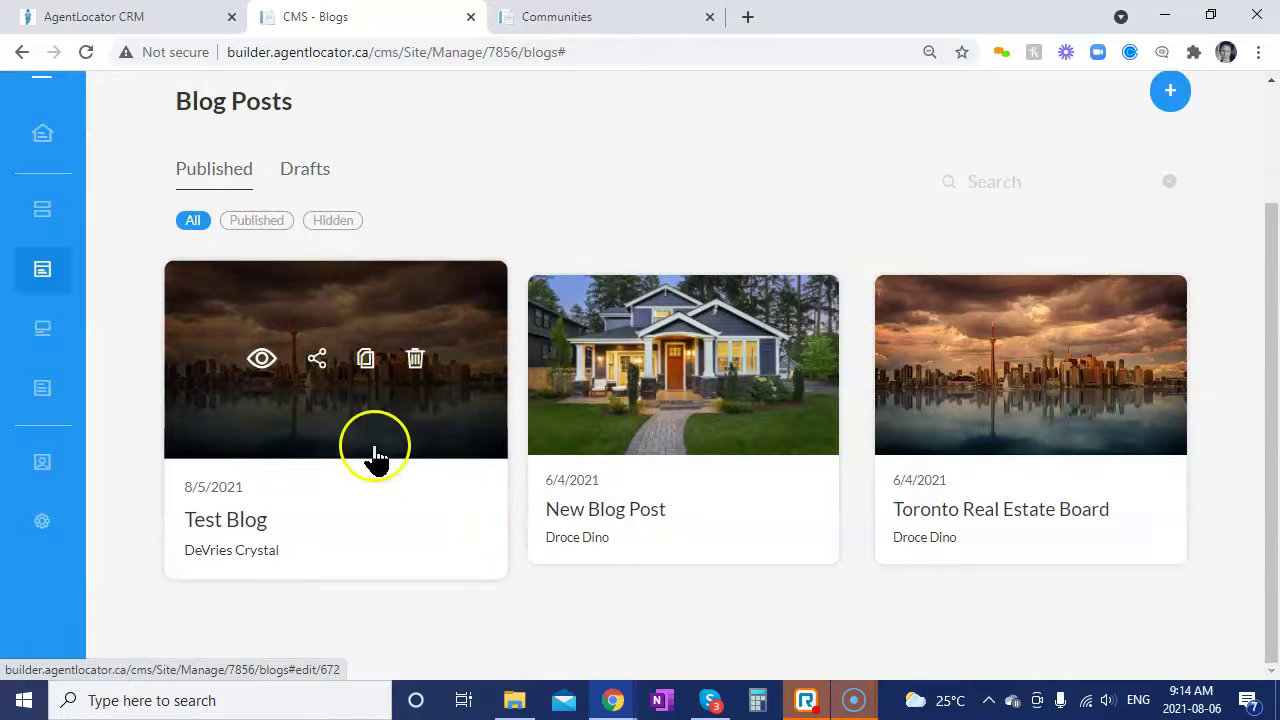
# - Go to Exclusive Listings and start a new listing
pyautogui.moveTo(23, 329)
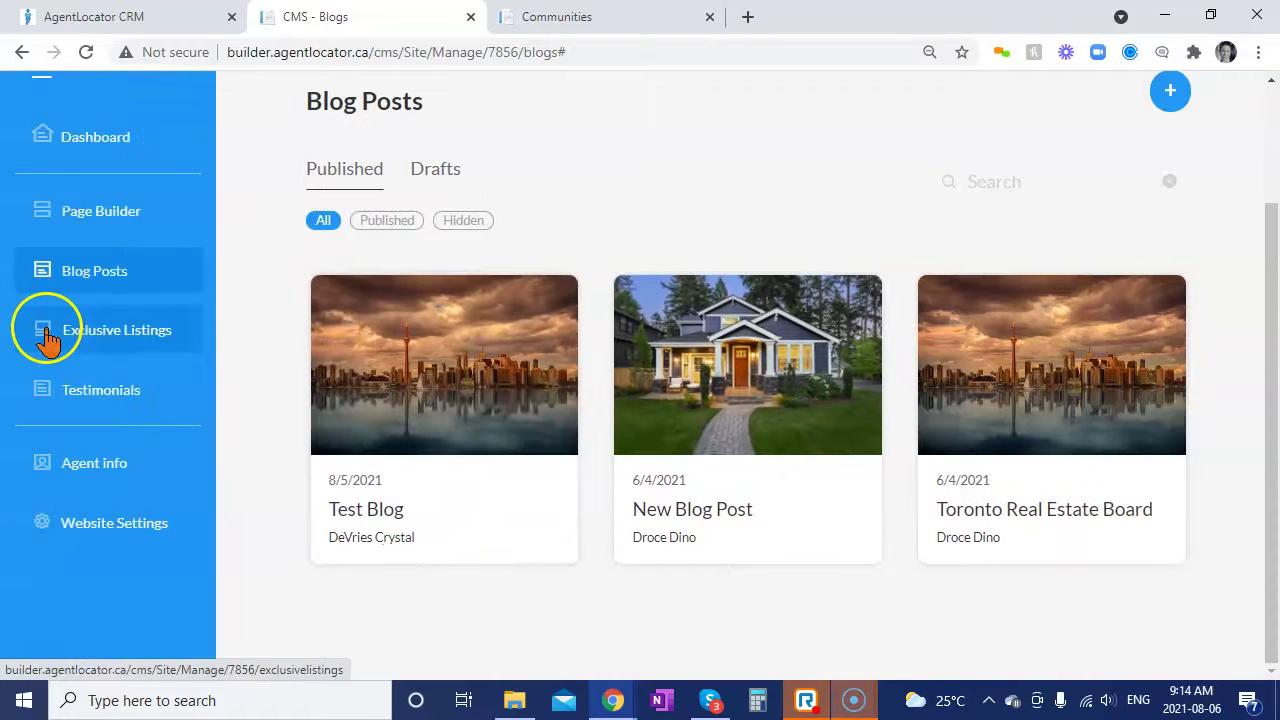
pyautogui.click(118, 340)
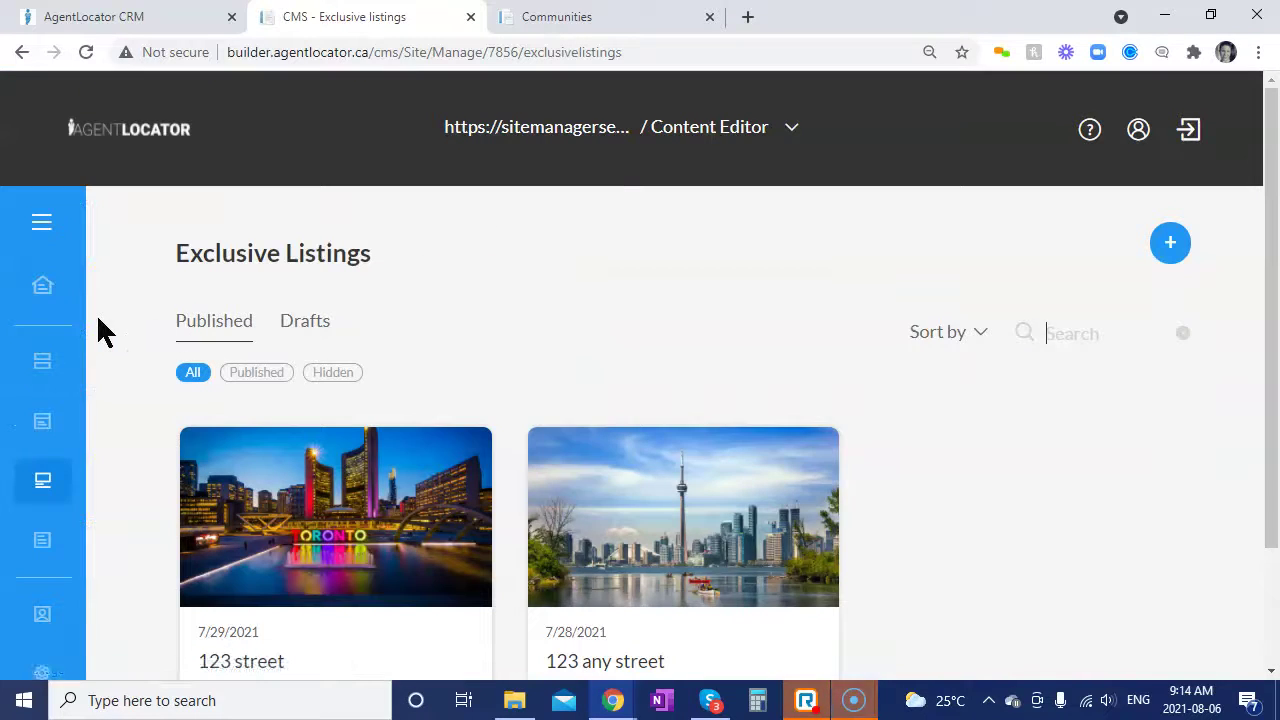
pyautogui.click(1170, 245)
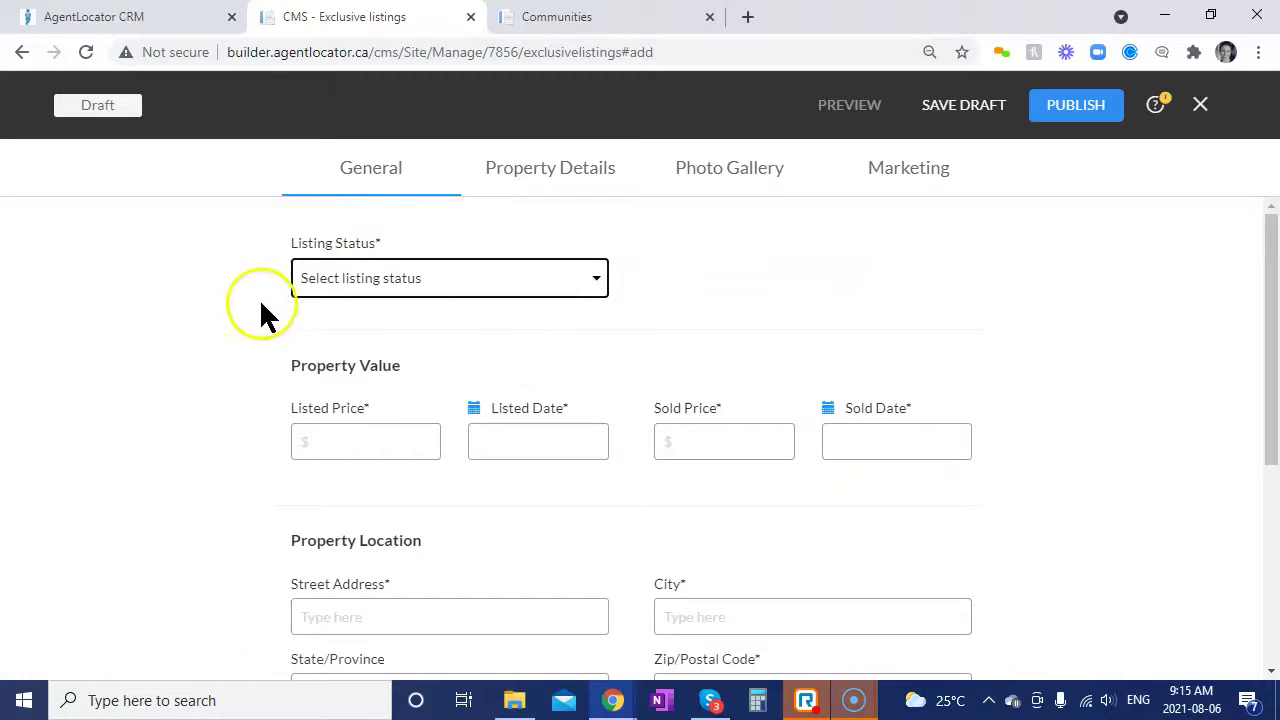
# - Review the new listing's general information, including the status options, property value, location, and featured, exclusive and sold display settings
pyautogui.click(369, 279)
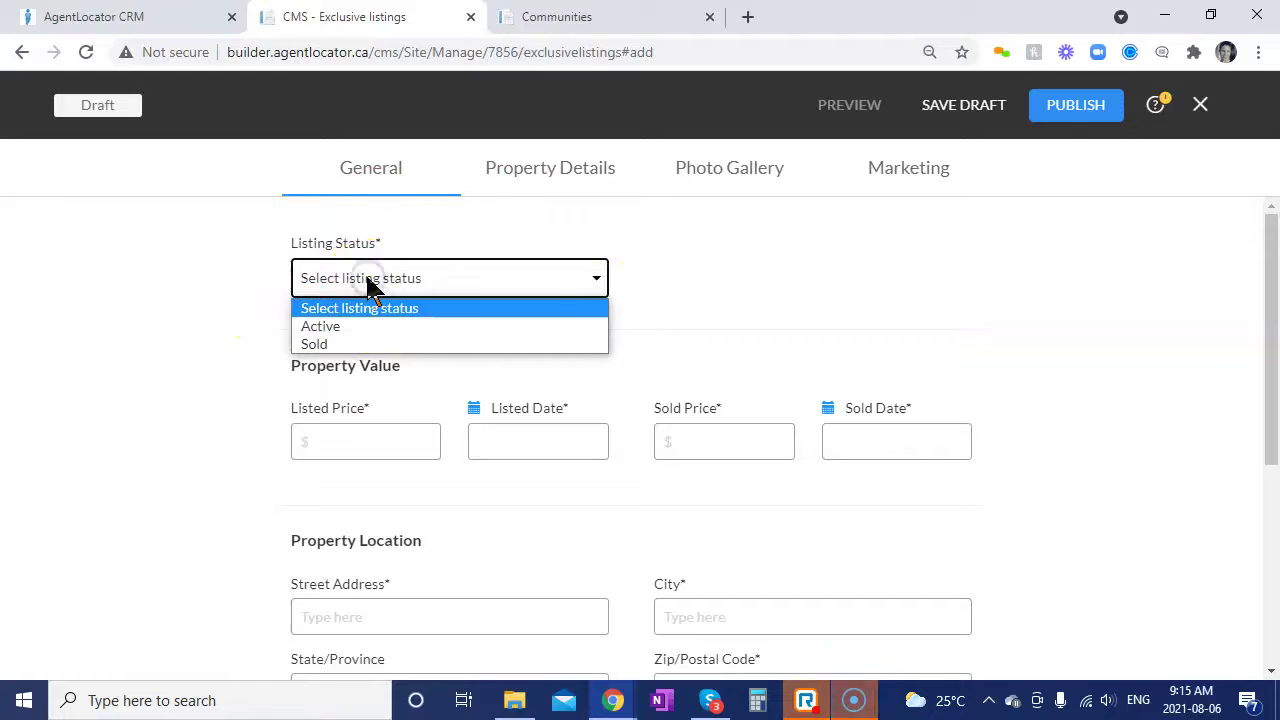
pyautogui.click(655, 287)
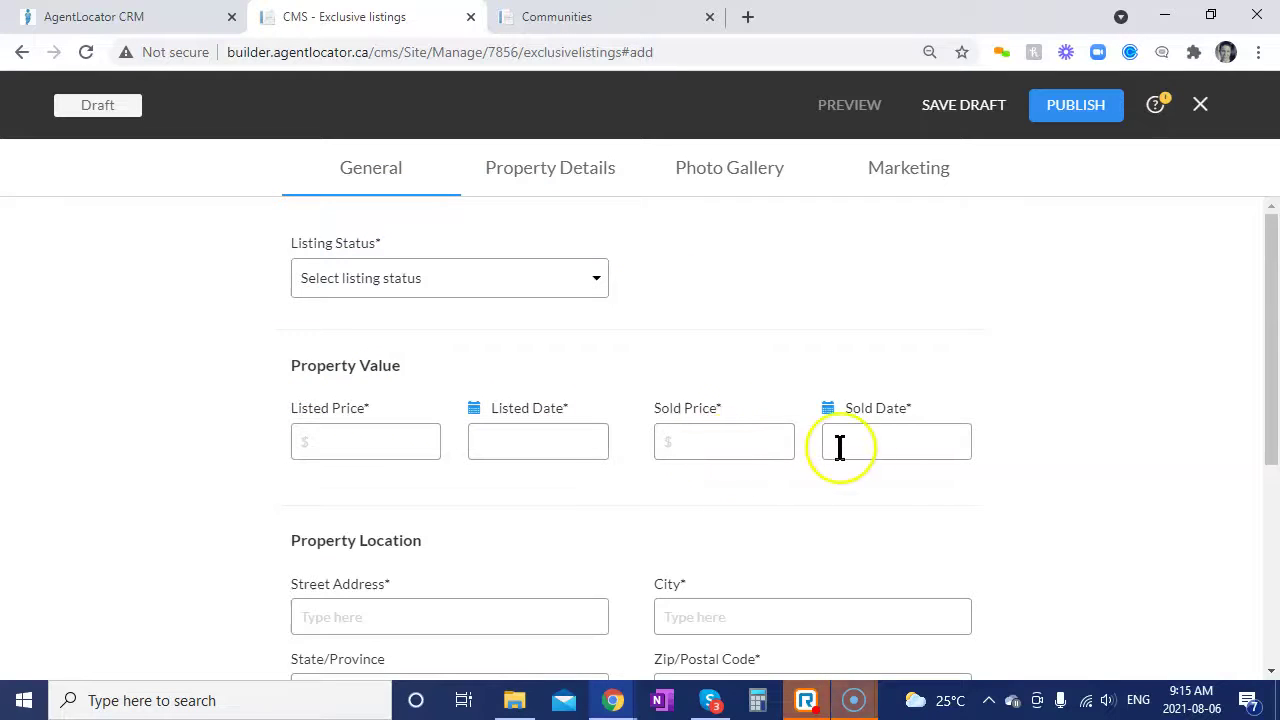
pyautogui.scroll(-3, 990, 445)
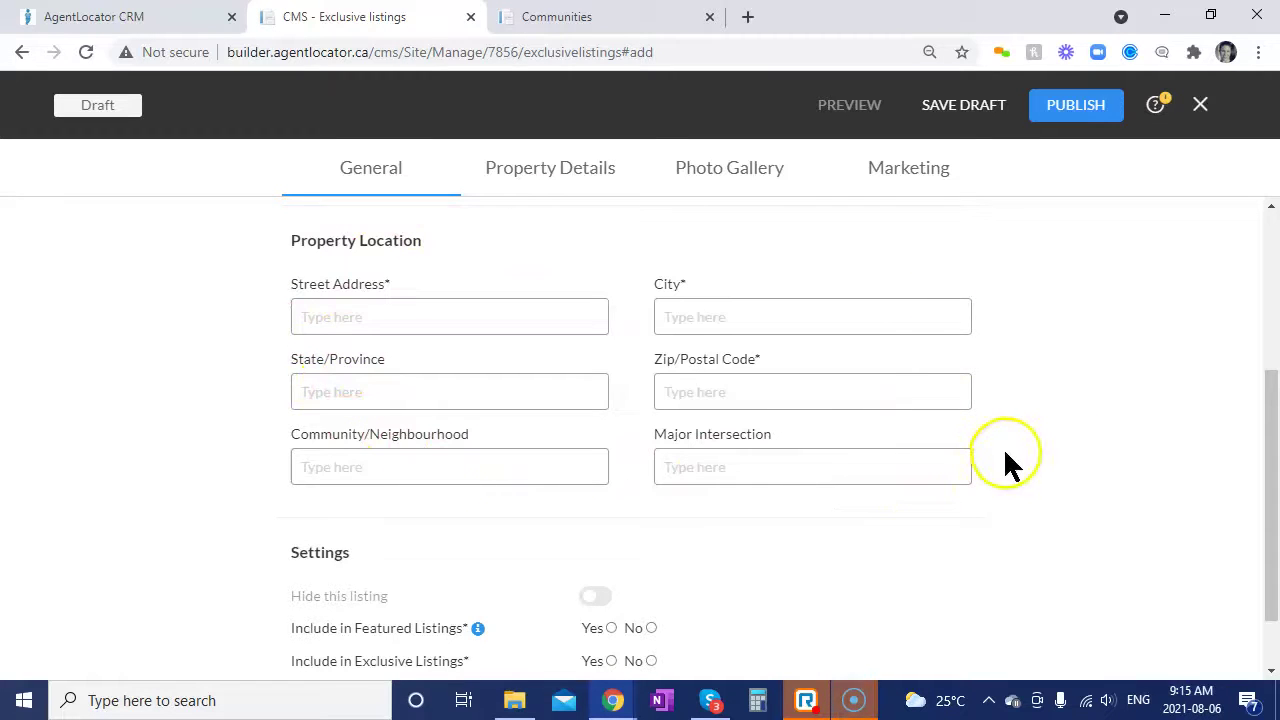
pyautogui.scroll(-1, 1003, 450)
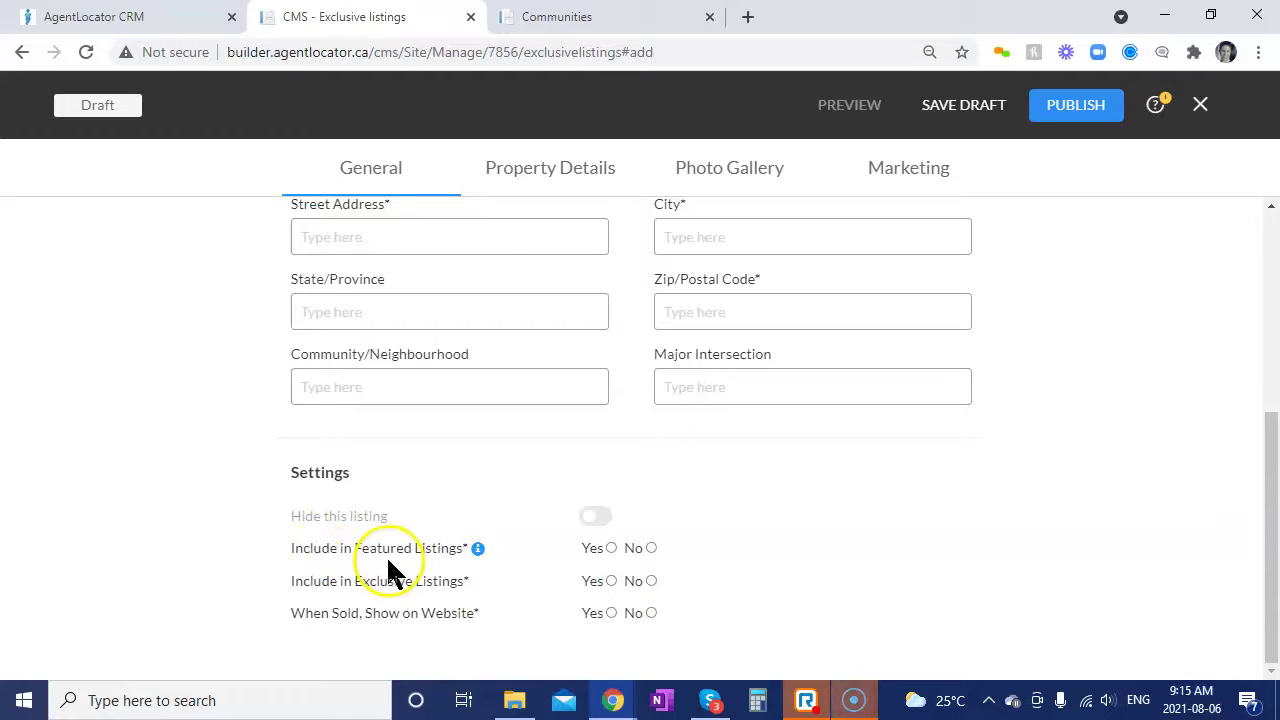
pyautogui.moveTo(476, 550)
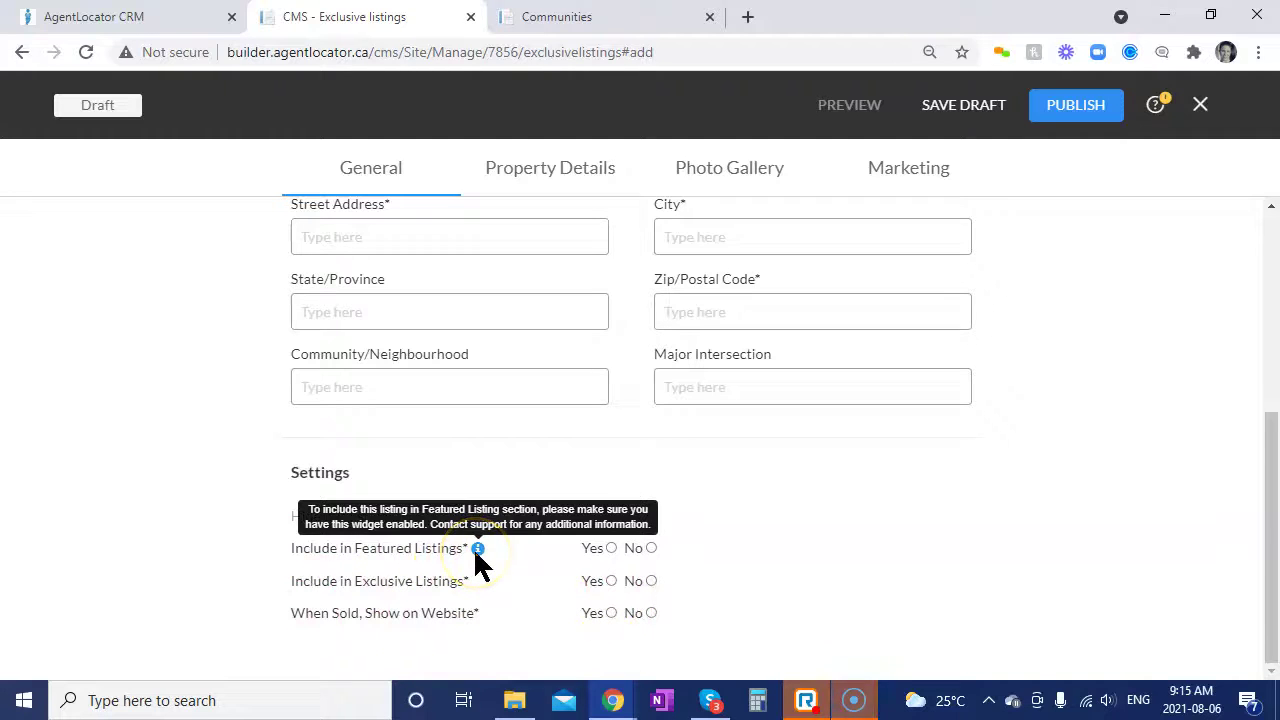
pyautogui.click(611, 580)
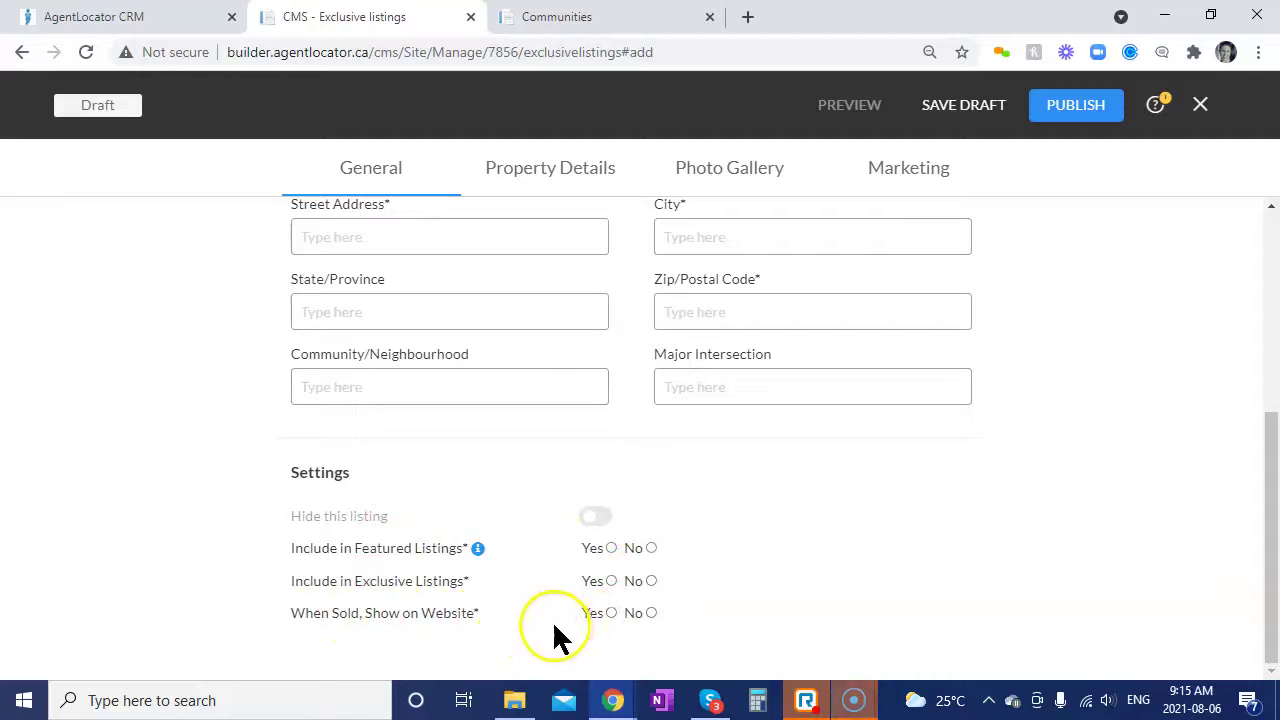
pyautogui.scroll(5, 709, 555)
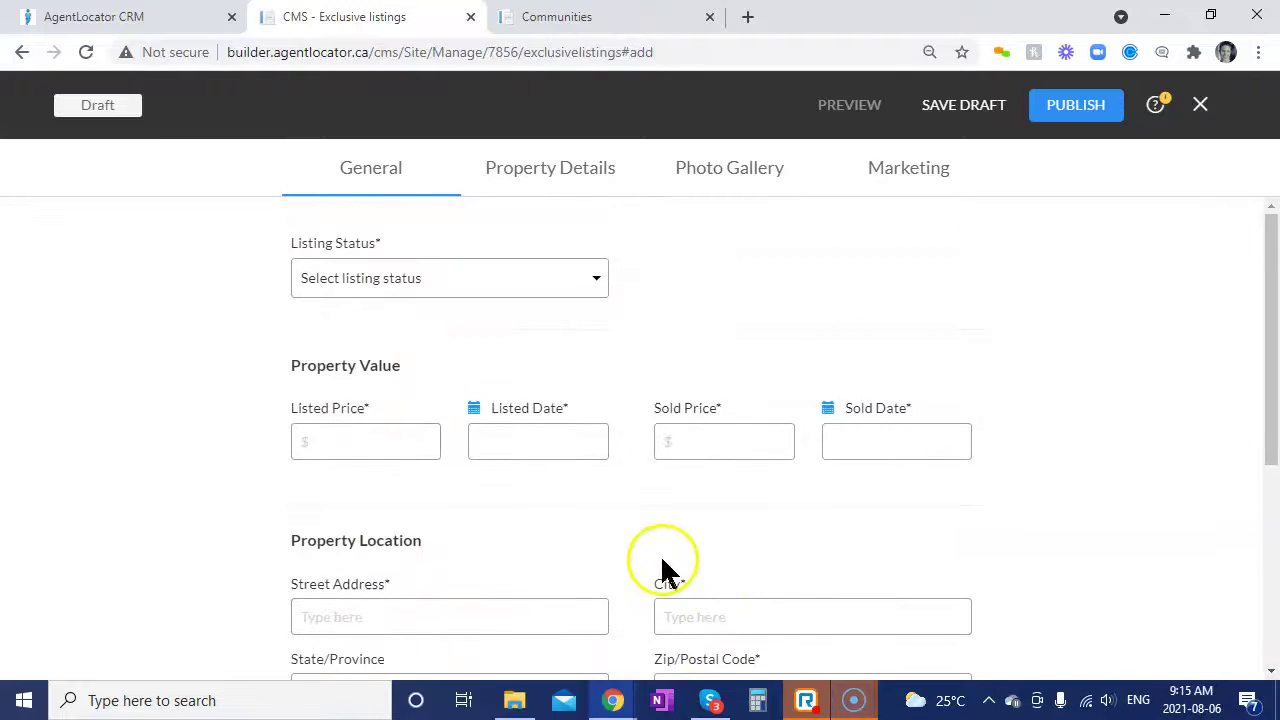
# - Review the new listing's property details, from the description and home characteristics to taxes and fees
pyautogui.click(517, 173)
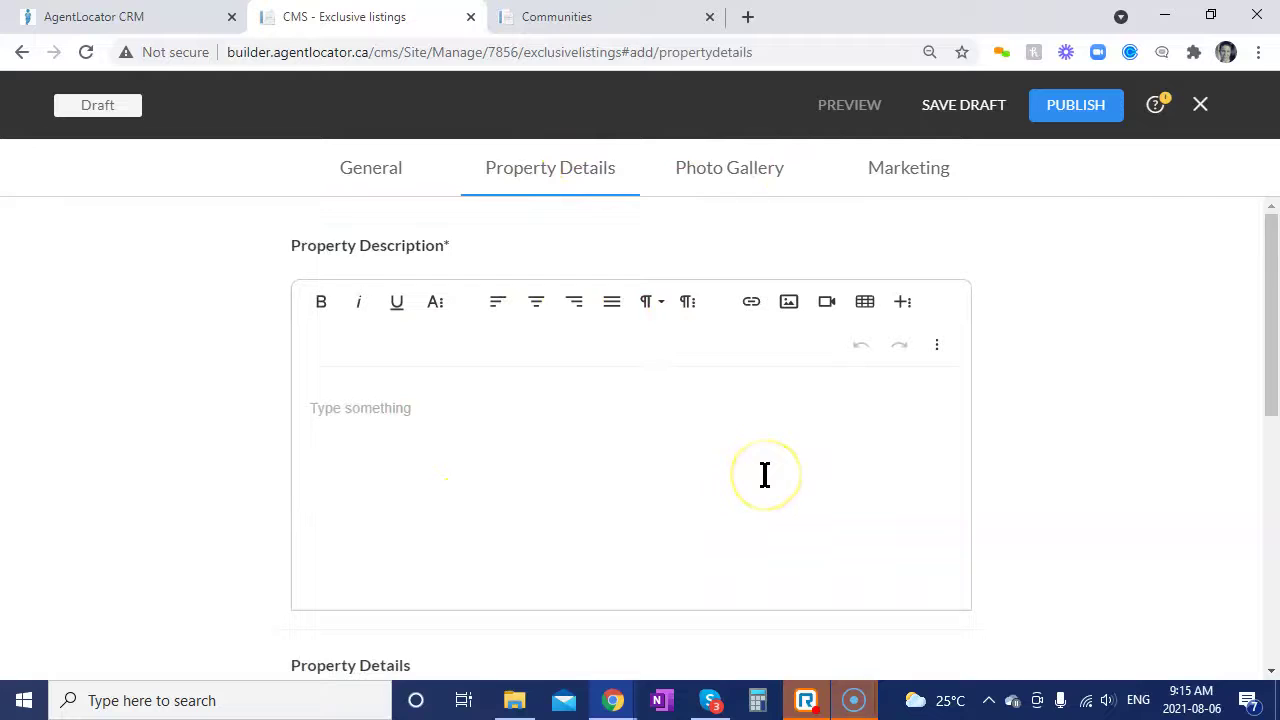
pyautogui.scroll(-4, 764, 474)
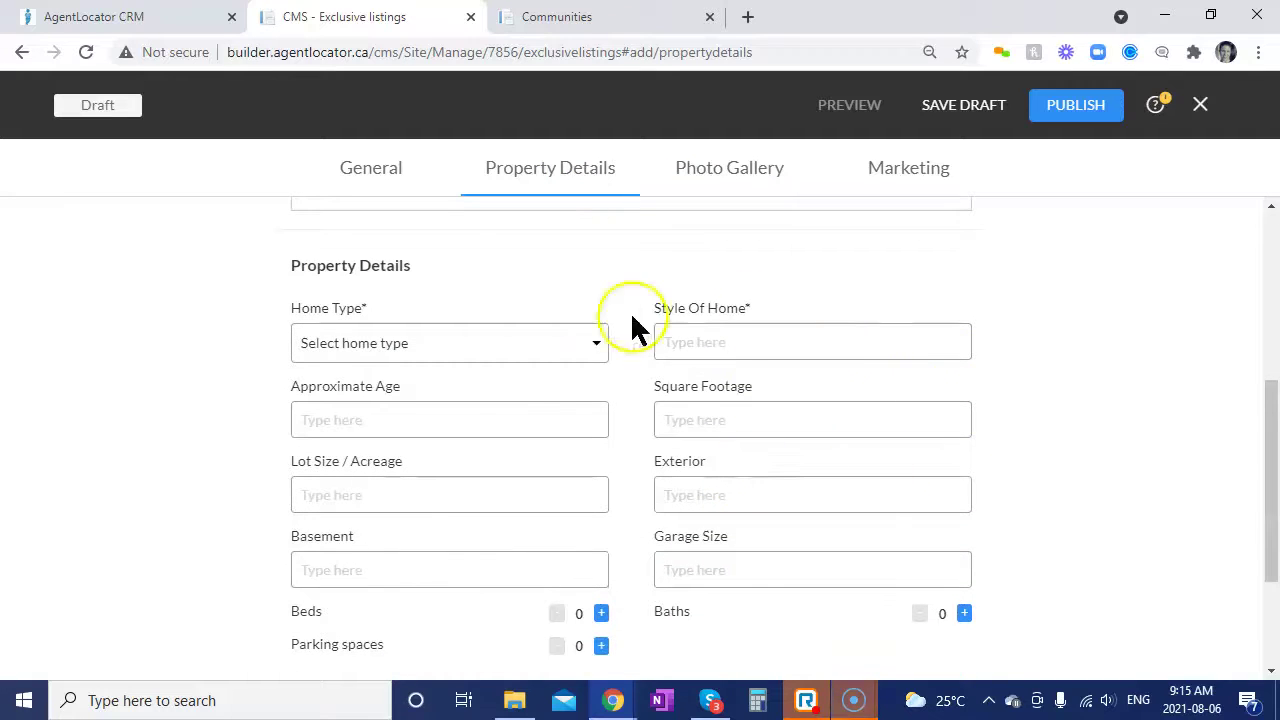
pyautogui.scroll(-2, 985, 426)
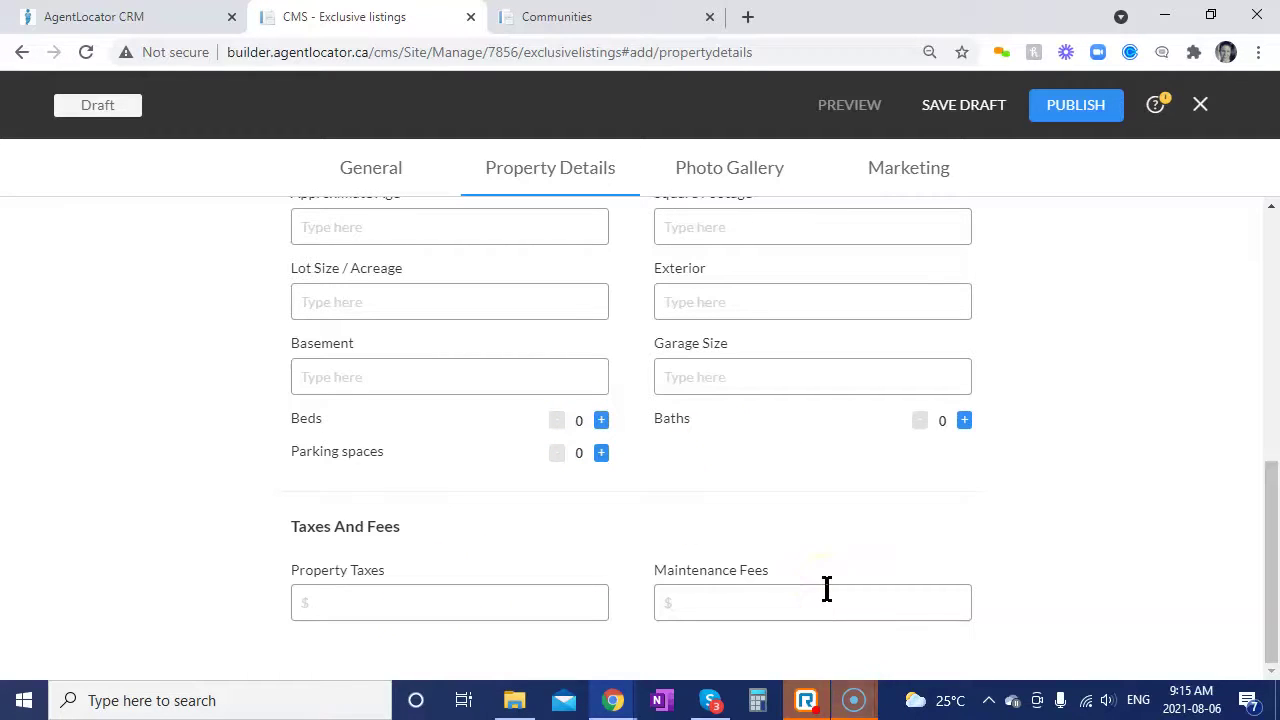
# - Add five Media Library images to the listing's photo gallery: the stone house, the sunset skyline and three RE/MAX images
pyautogui.click(742, 178)
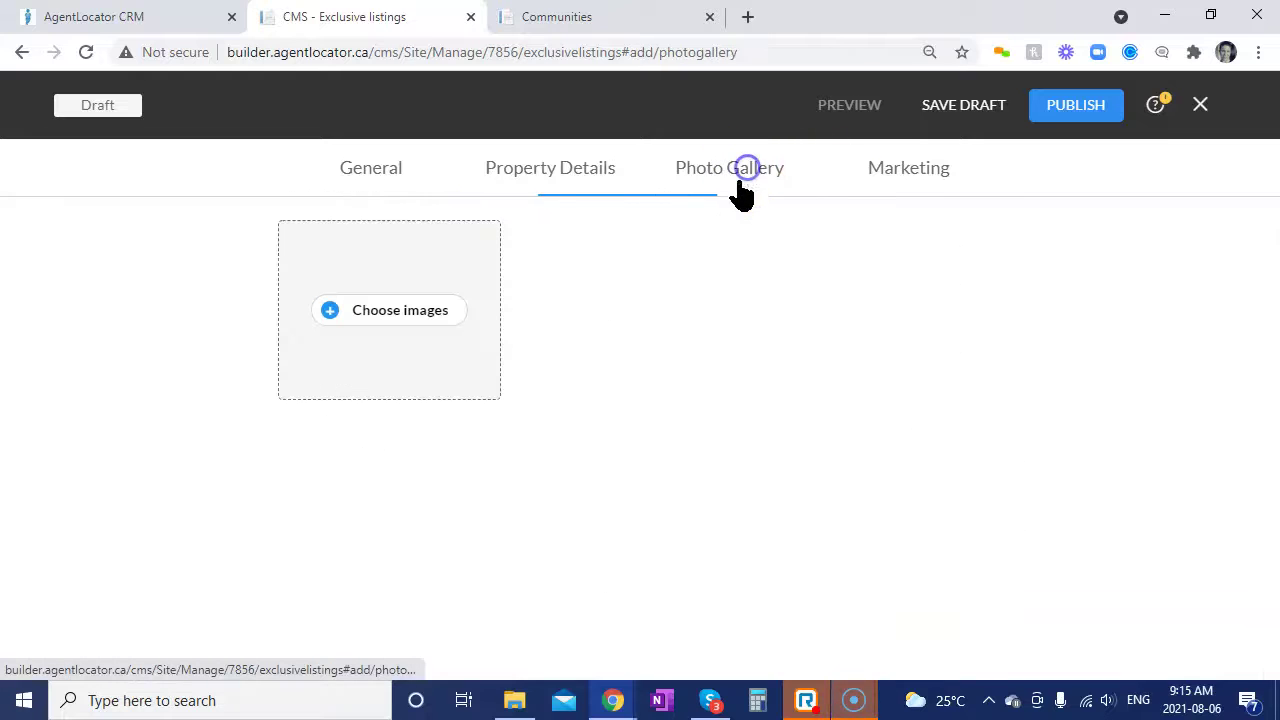
pyautogui.click(371, 309)
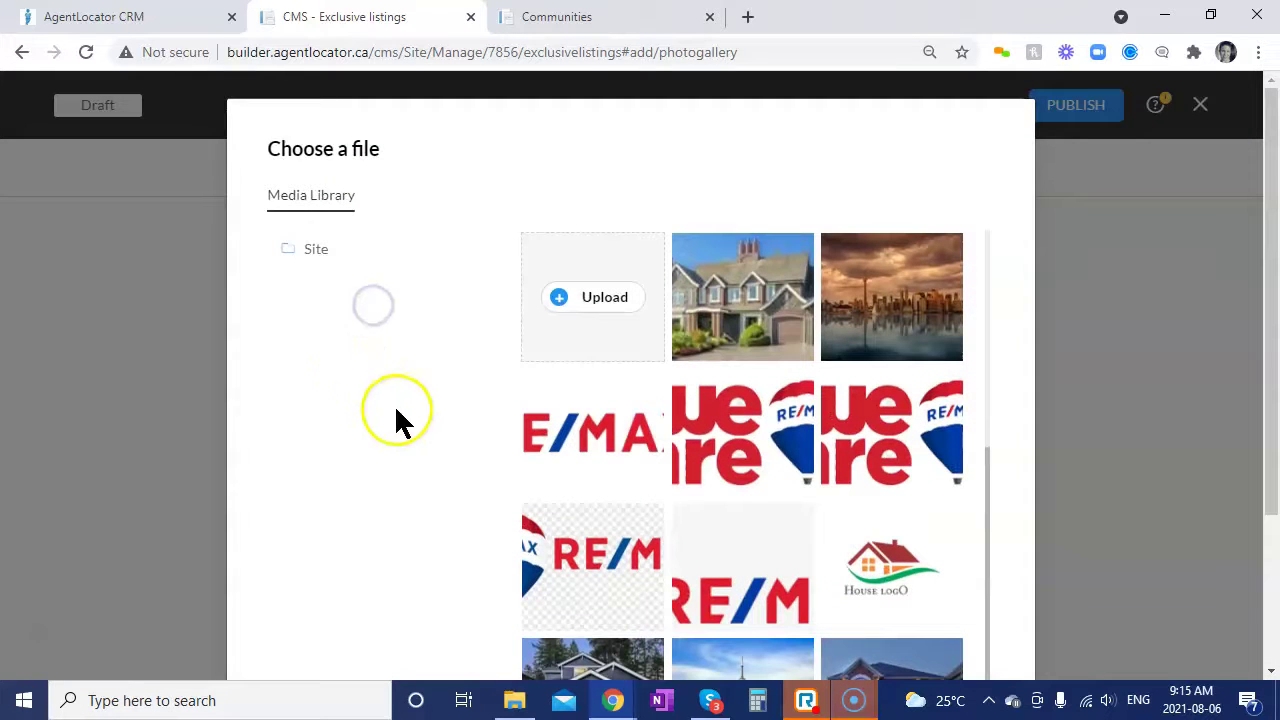
pyautogui.click(790, 340)
pyautogui.click(931, 335)
pyautogui.click(908, 440)
pyautogui.click(757, 450)
pyautogui.click(640, 445)
pyautogui.scroll(-3, 934, 450)
pyautogui.scroll(-5, 960, 470)
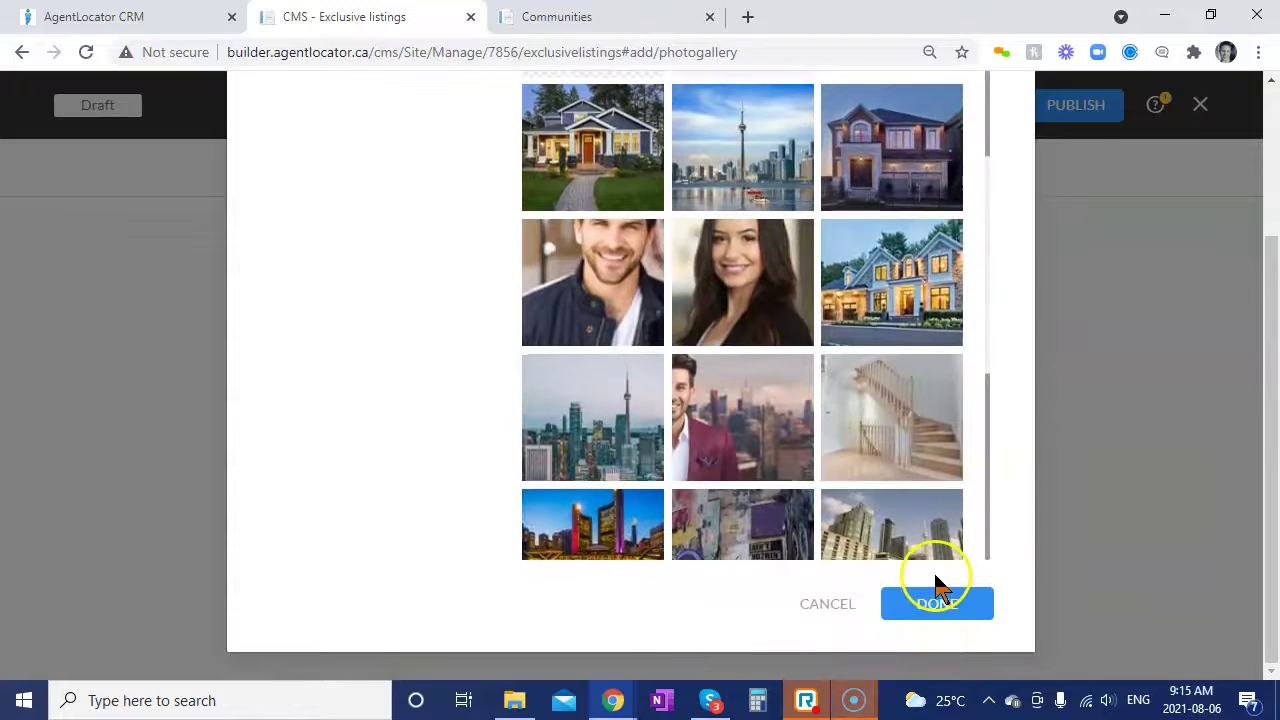
pyautogui.scroll(3, 680, 375)
pyautogui.scroll(2, 650, 355)
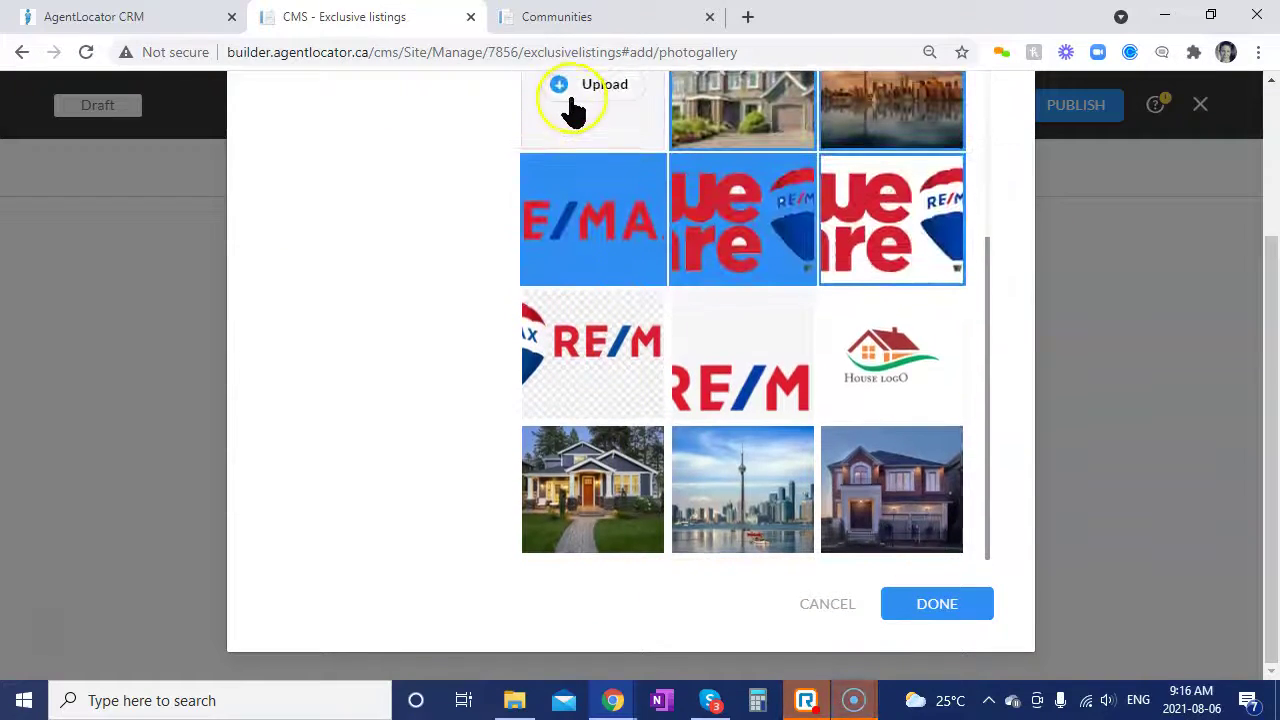
pyautogui.scroll(-5, 990, 455)
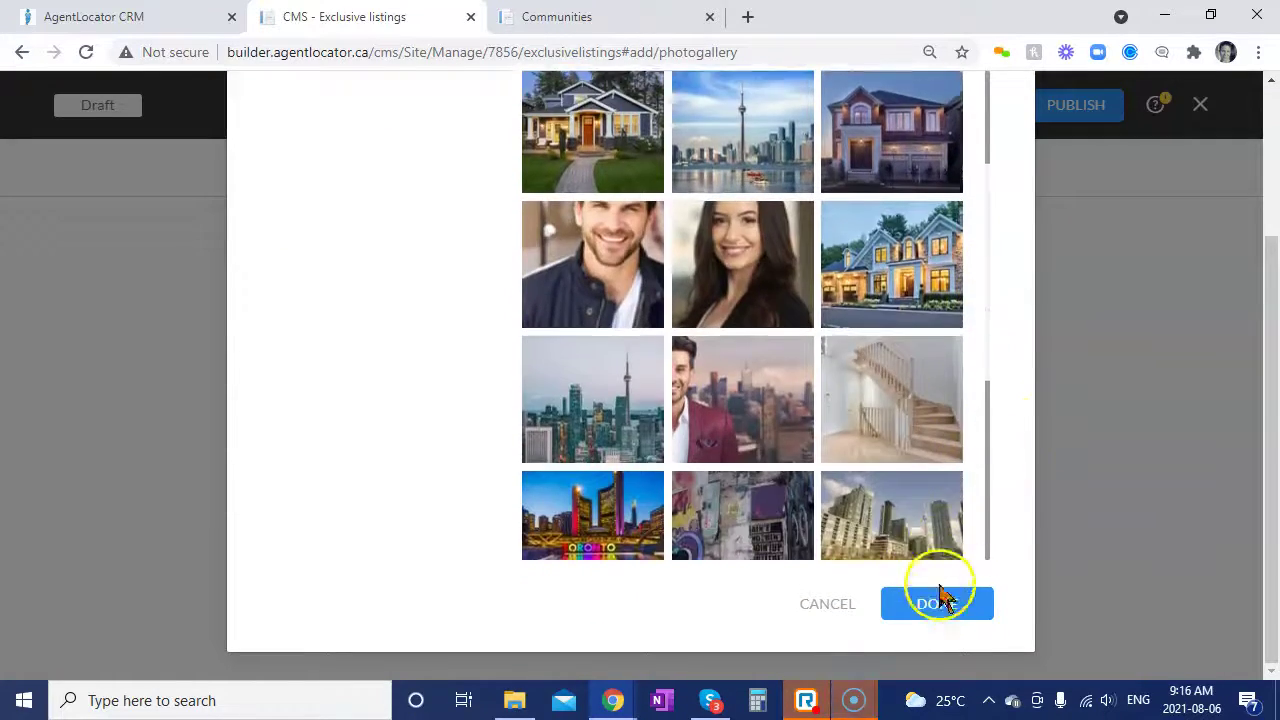
pyautogui.click(940, 600)
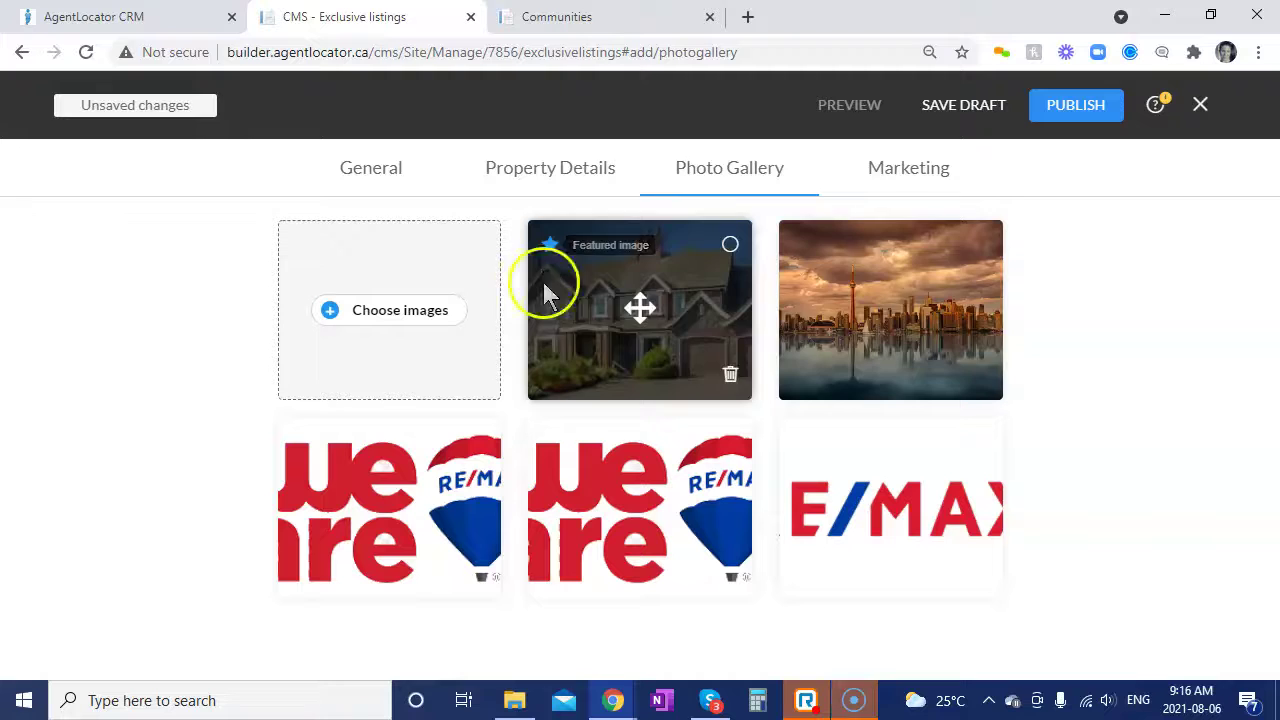
# - Try the sunset skyline as the gallery's featured image, and feature the RE/MAX wordmark image instead
pyautogui.click(800, 245)
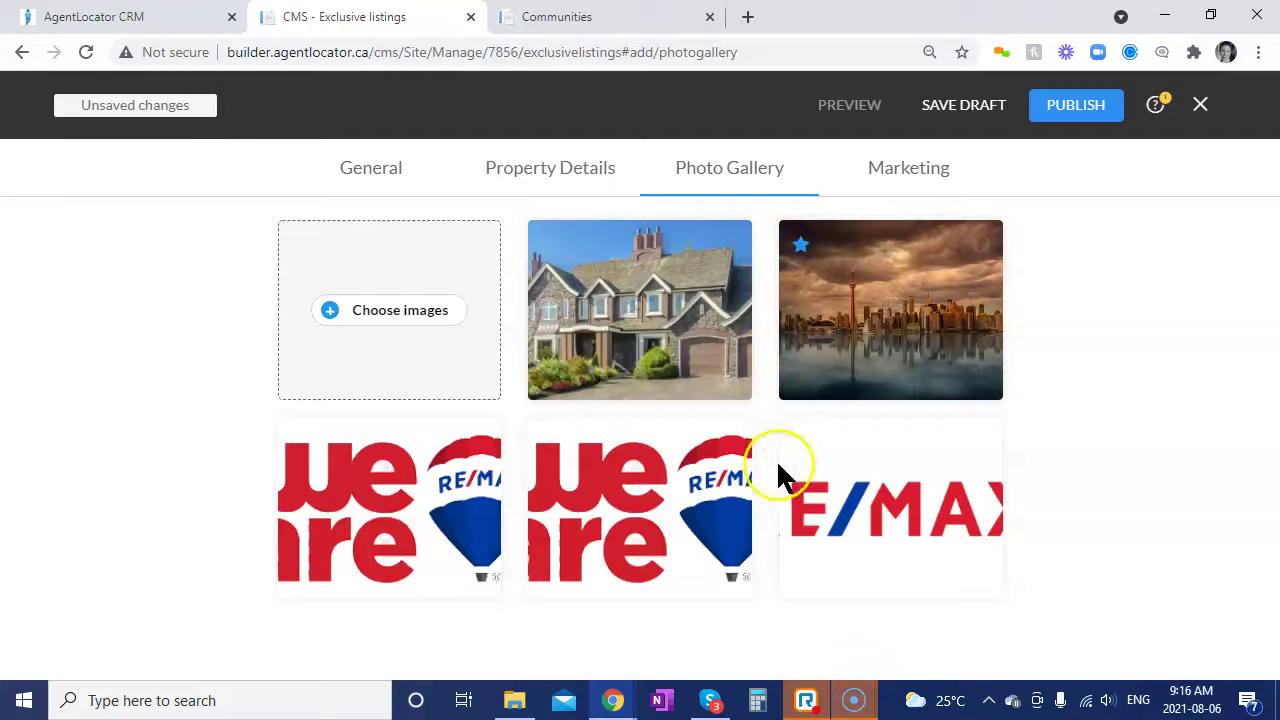
pyautogui.click(800, 442)
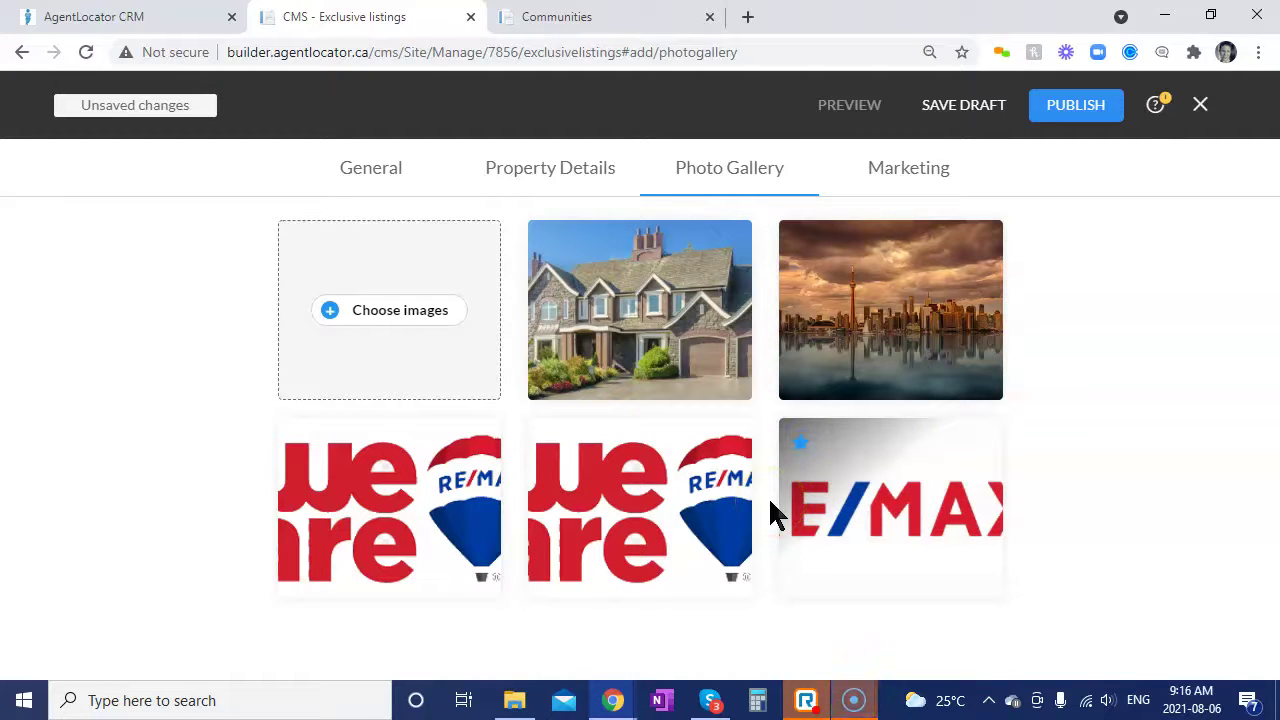
# - Reorder the listing's photo gallery by swapping the stone house image with the two "we are" RE/MAX images
pyautogui.moveTo(634, 510)
pyautogui.moveTo(640, 505); pyautogui.dragTo(706, 309)
pyautogui.moveTo(888, 305); pyautogui.dragTo(1066, 345)
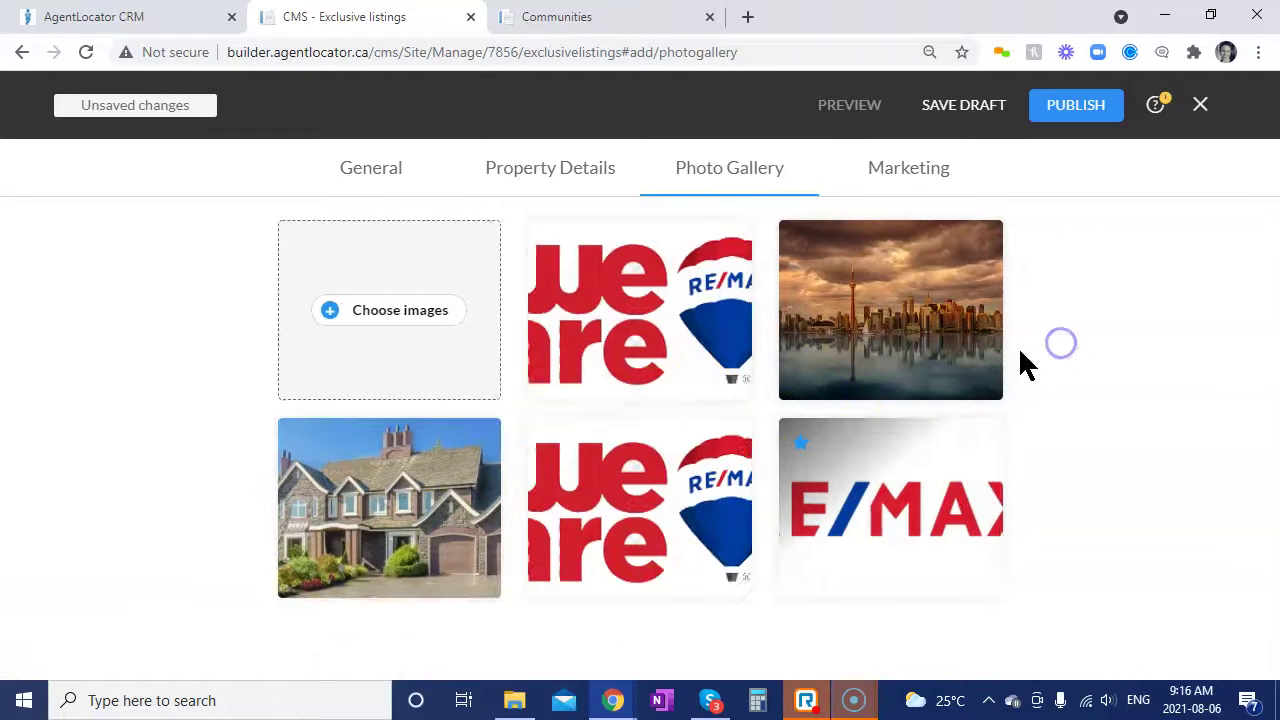
pyautogui.moveTo(614, 491); pyautogui.dragTo(345, 510)
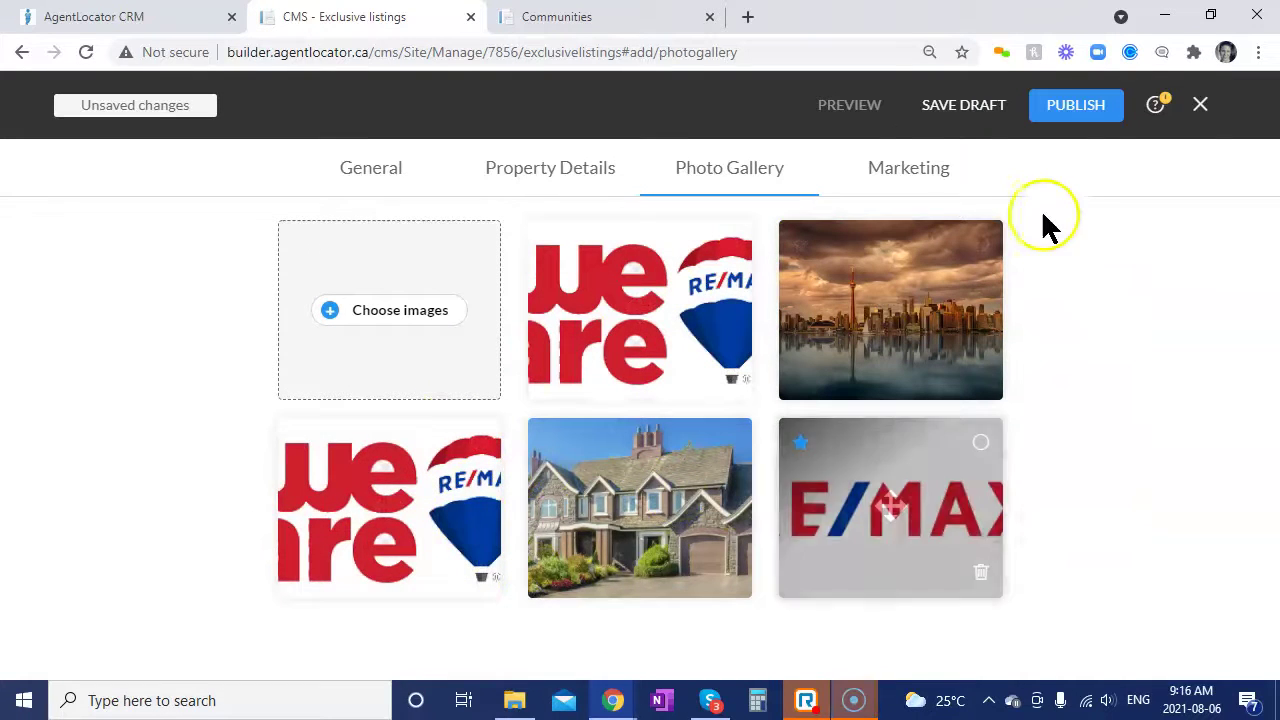
# - Review the new listing's marketing URL and open house fields, and exit the listing without saving it
pyautogui.click(906, 172)
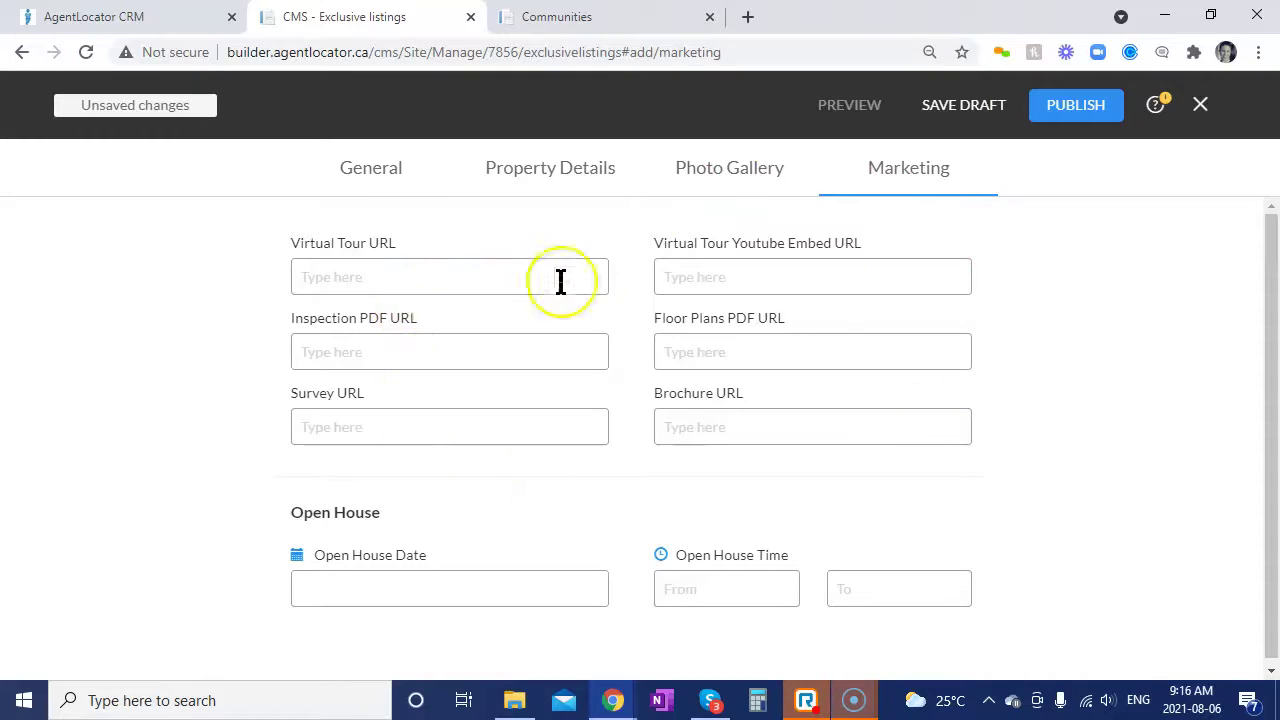
pyautogui.scroll(-1, 590, 481)
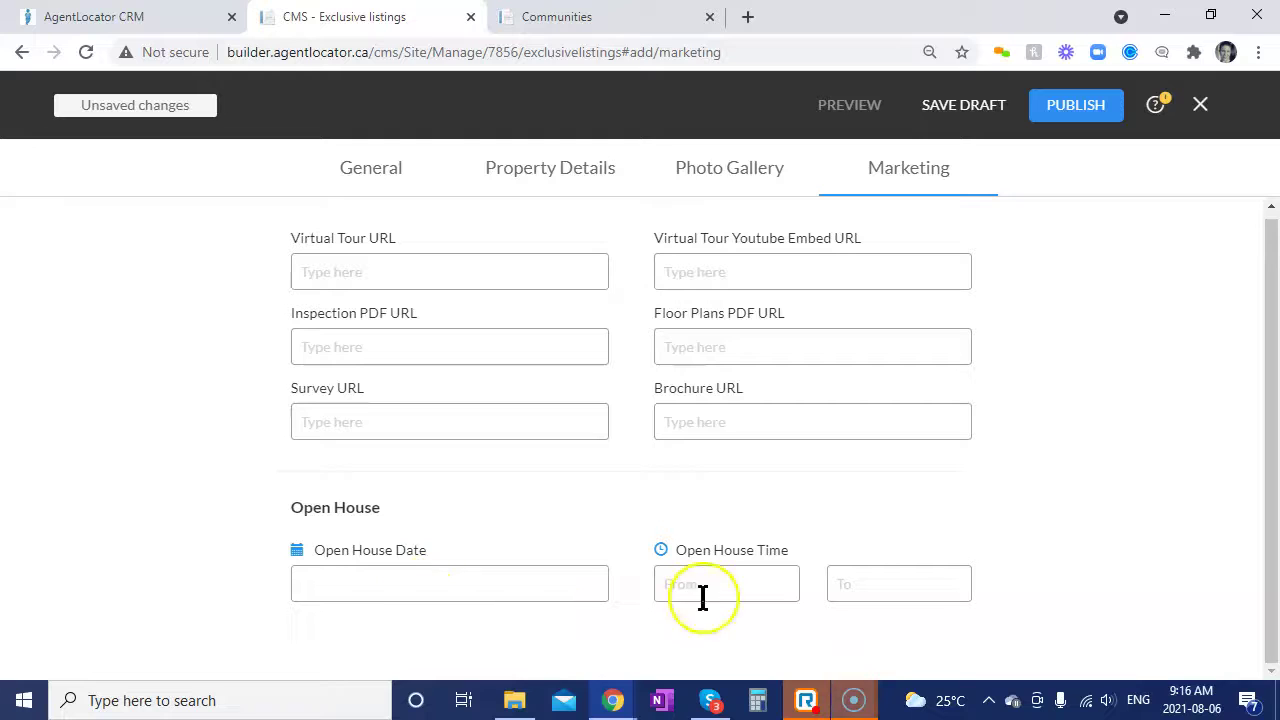
pyautogui.scroll(1, 1033, 528)
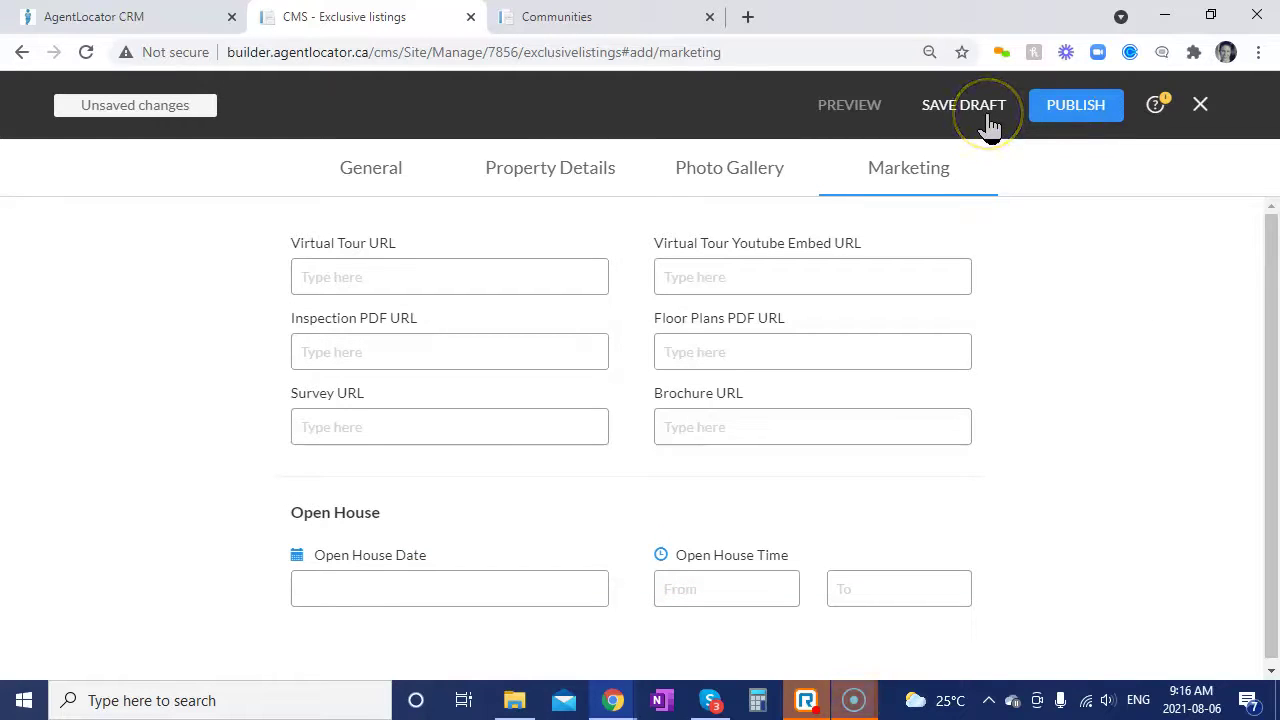
pyautogui.click(1201, 110)
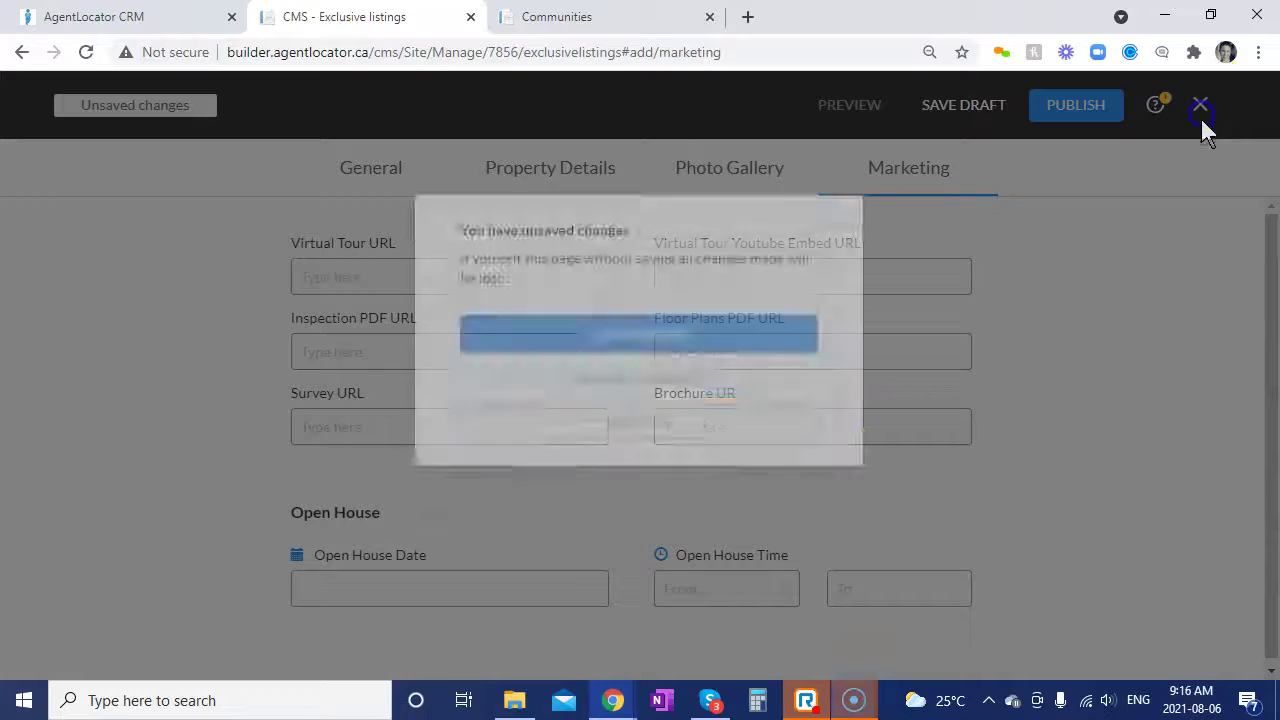
pyautogui.click(627, 428)
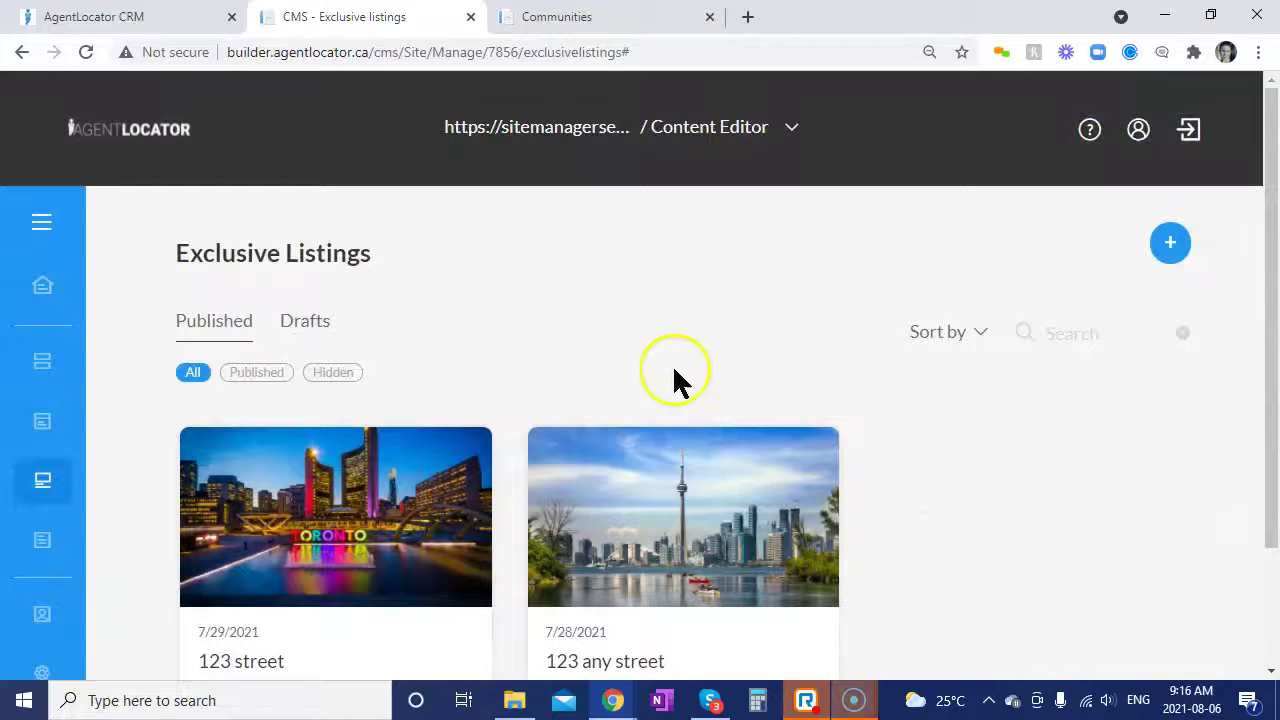
# - Open the published 123 street listing for editing and set its listing status to Sold
pyautogui.scroll(-1, 337, 437)
pyautogui.moveTo(337, 437)
pyautogui.click(361, 552)
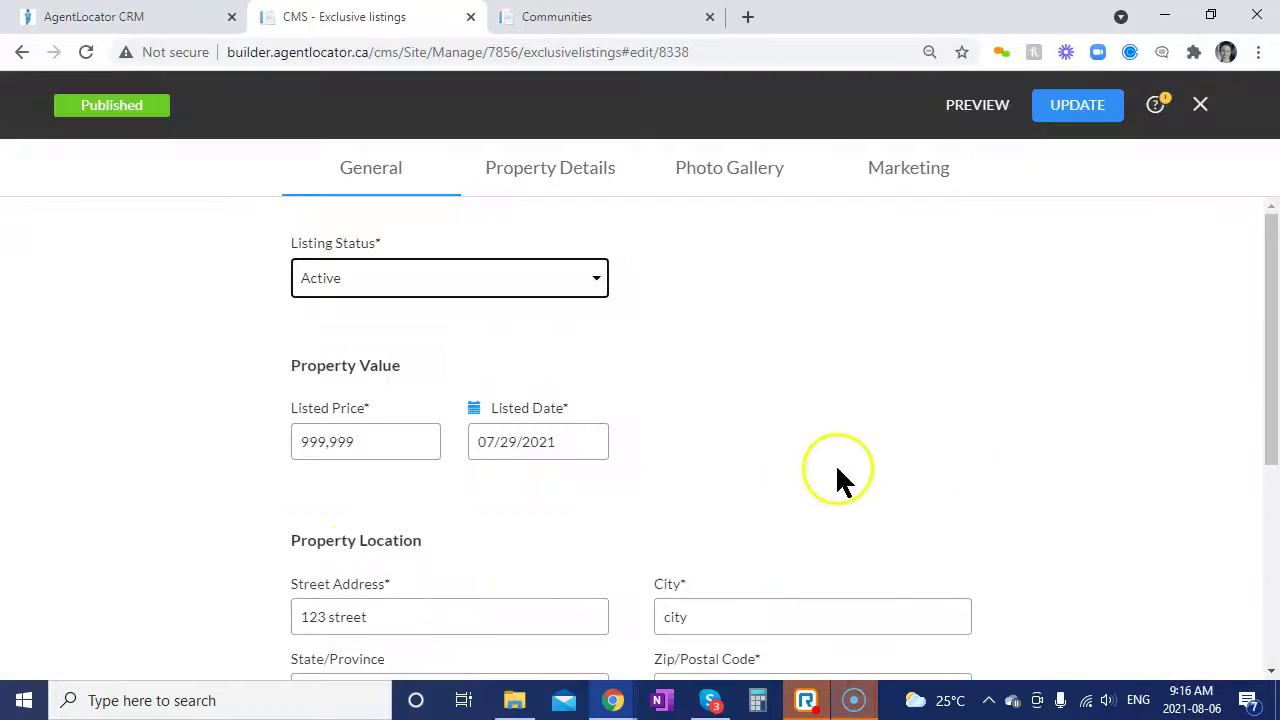
pyautogui.click(400, 279)
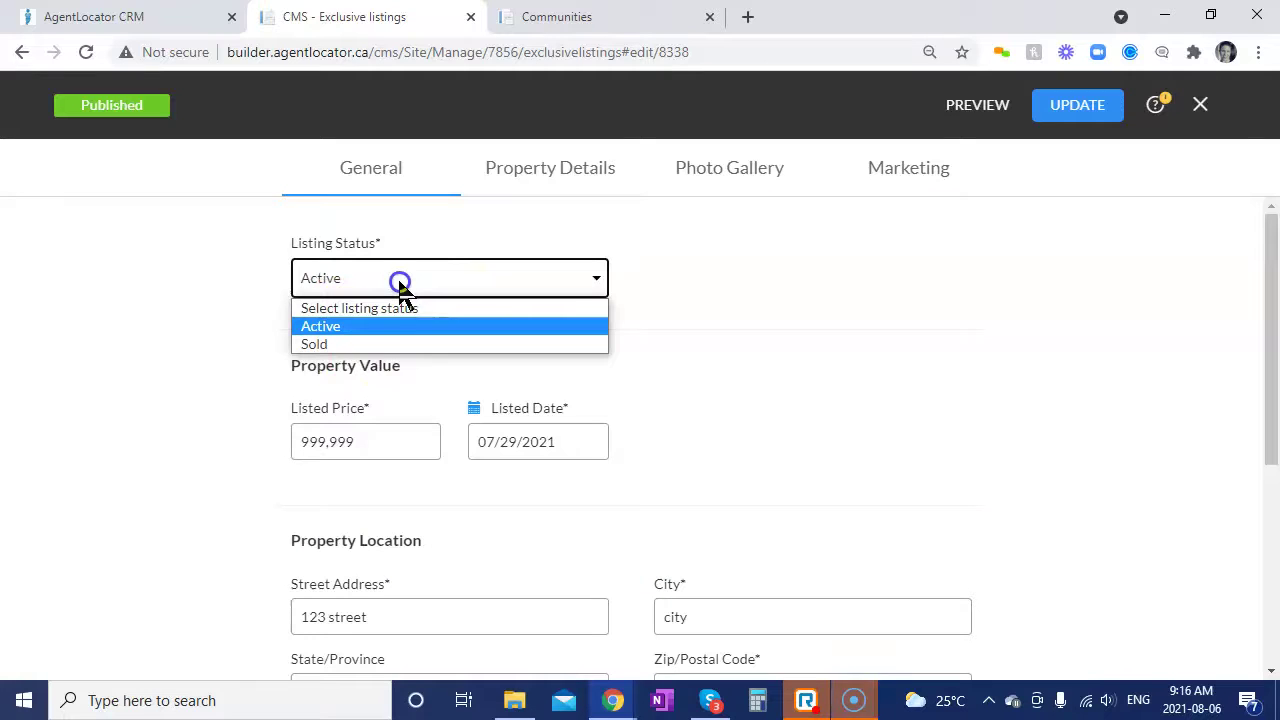
pyautogui.click(356, 343)
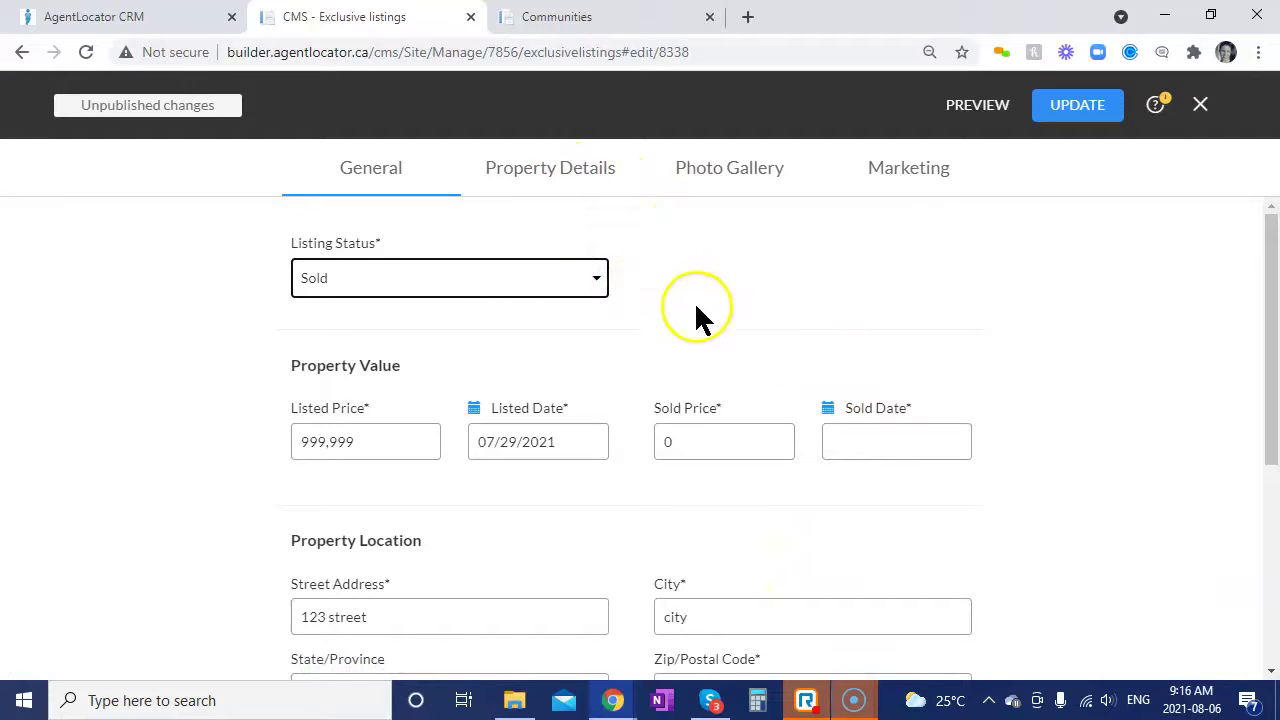
# - Set the 123 street listing's sold date to 08/6/2021, update the published listing and close it
pyautogui.click(1070, 108)
pyautogui.click(891, 452)
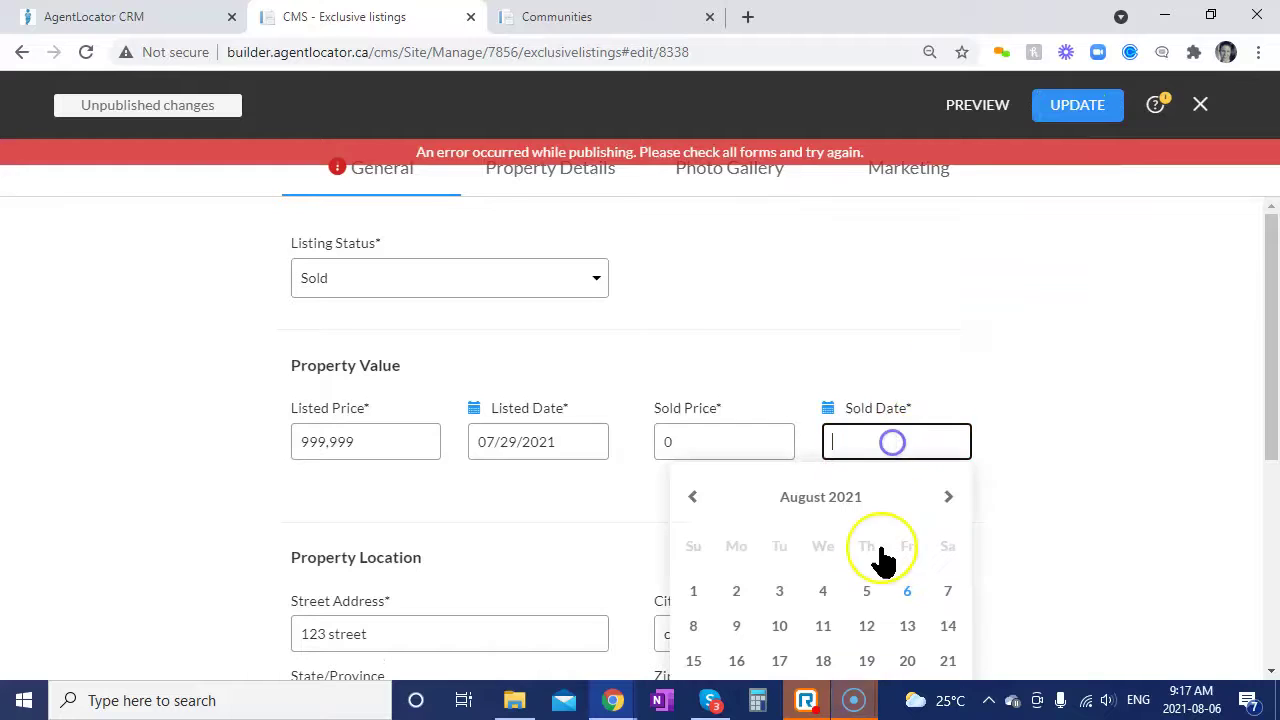
pyautogui.click(909, 596)
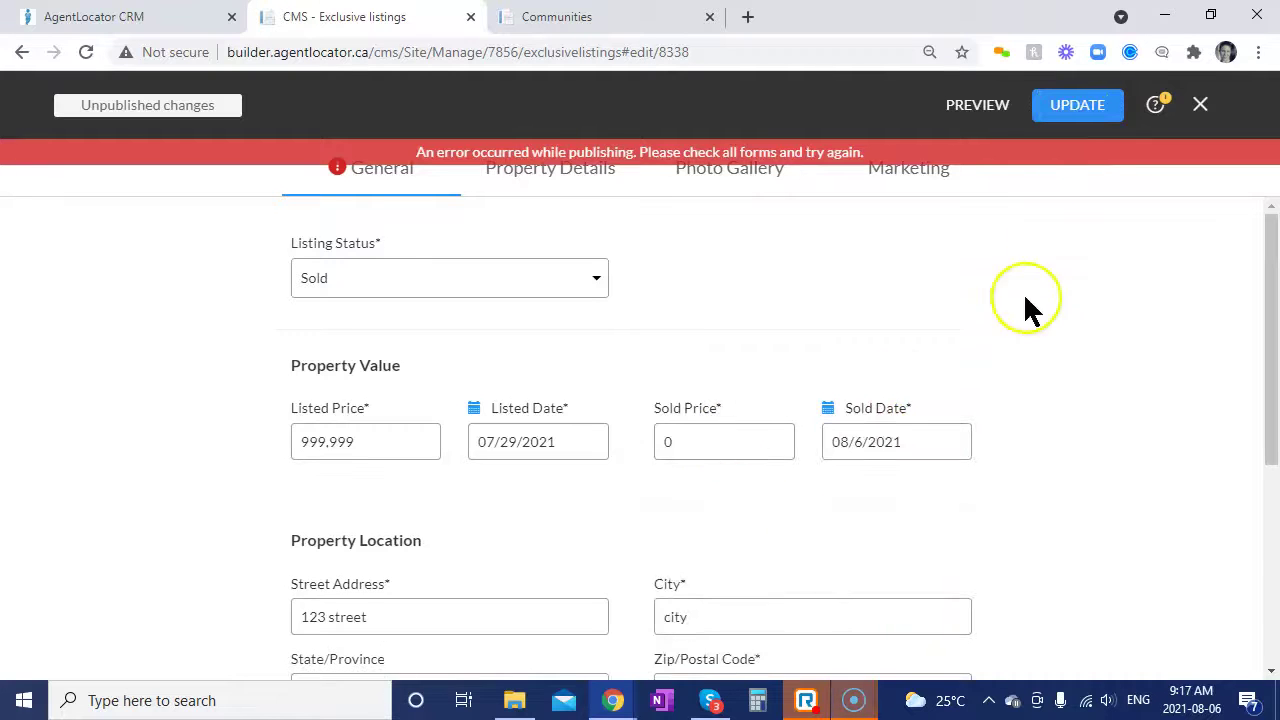
pyautogui.click(1055, 100)
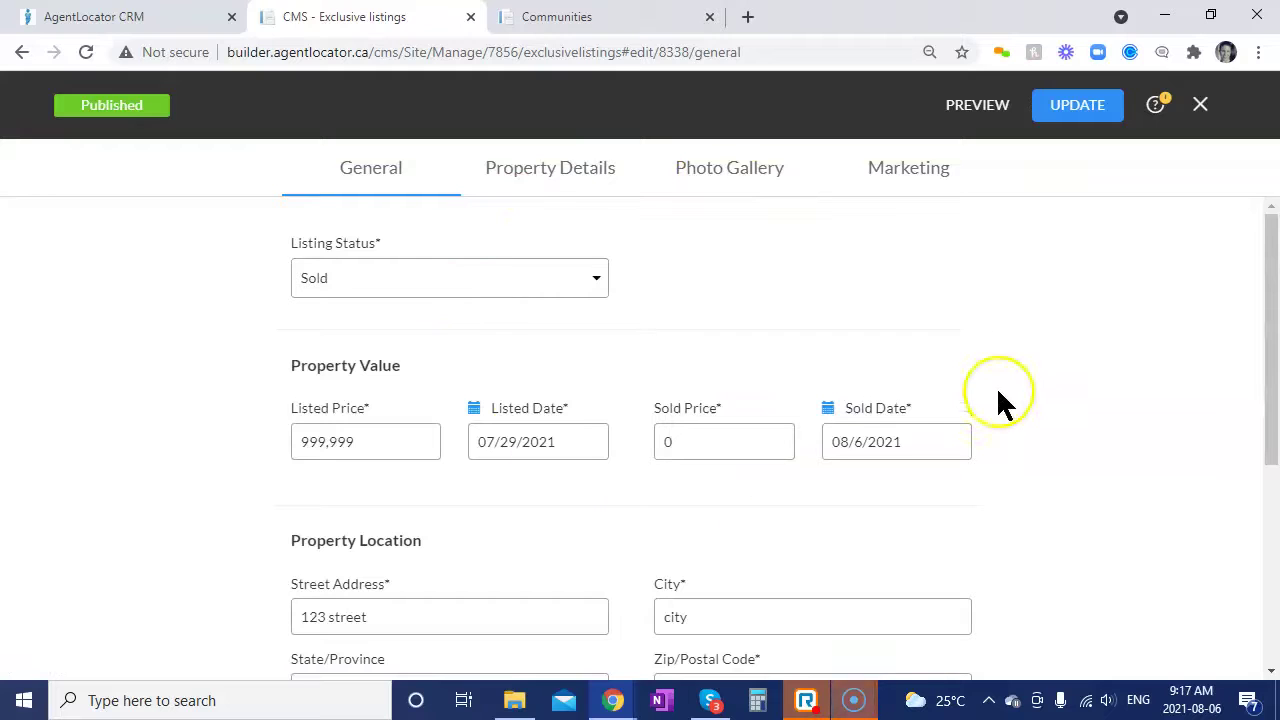
pyautogui.click(1197, 108)
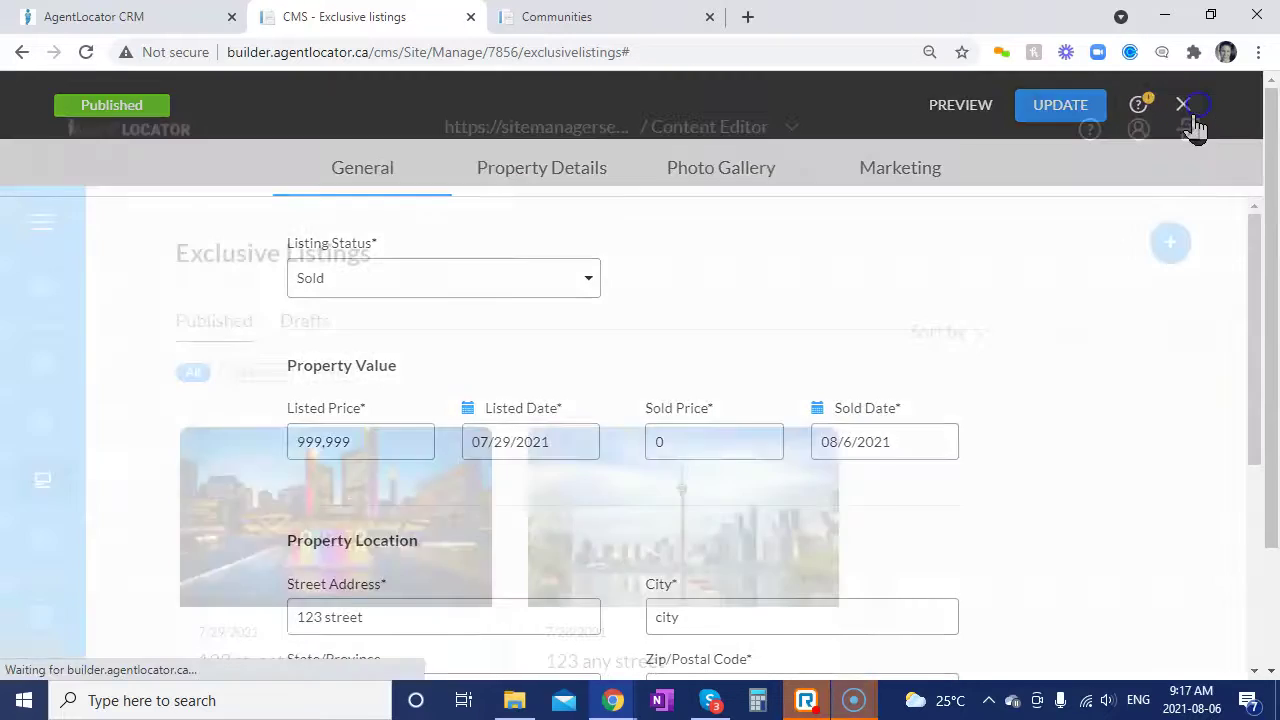
# - Open the Testimonials page and check the pending testimonials
pyautogui.click(85, 552)
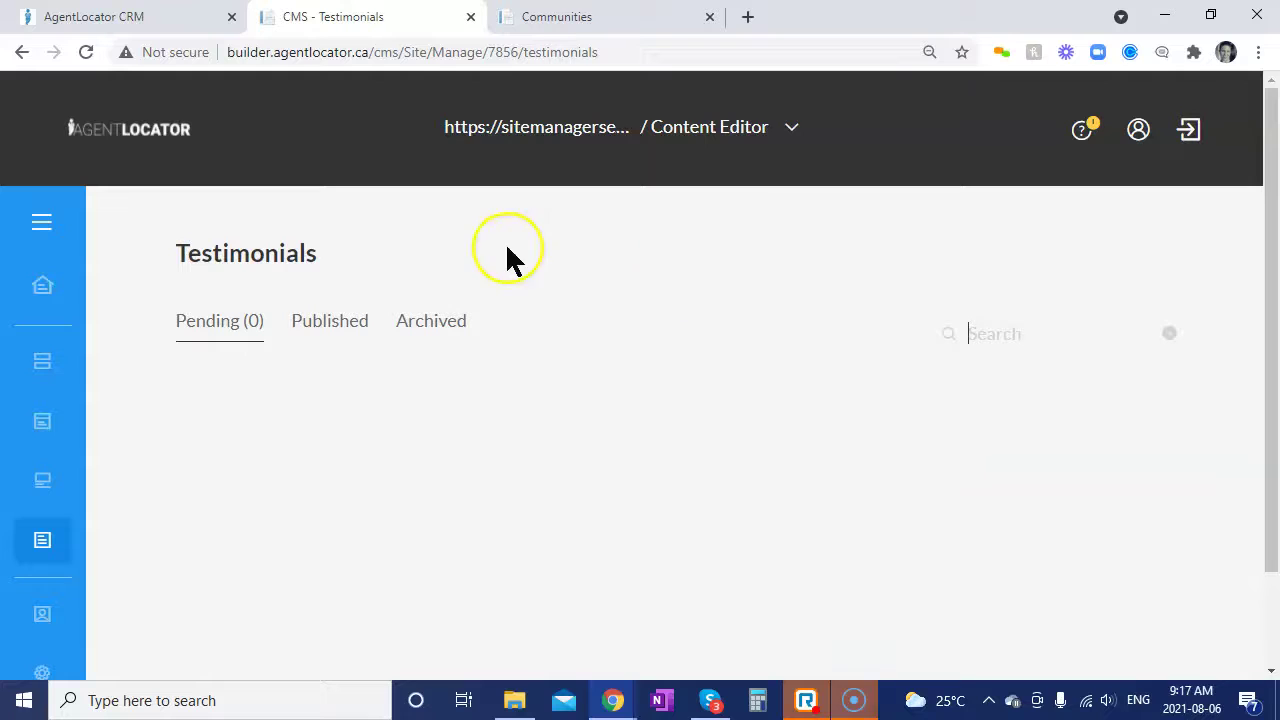
pyautogui.scroll(-1, 503, 560)
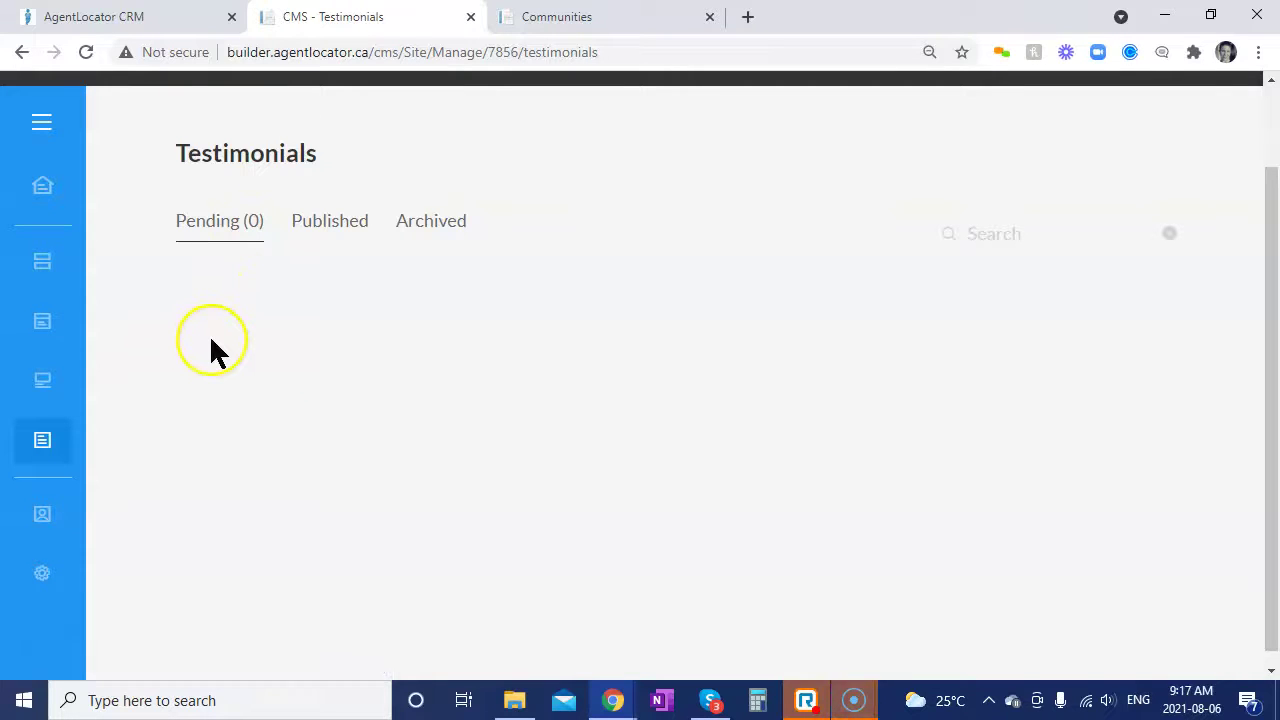
# - Open the agent info for editing and review its general, contact, location, social media and short bio fields
pyautogui.moveTo(40, 500)
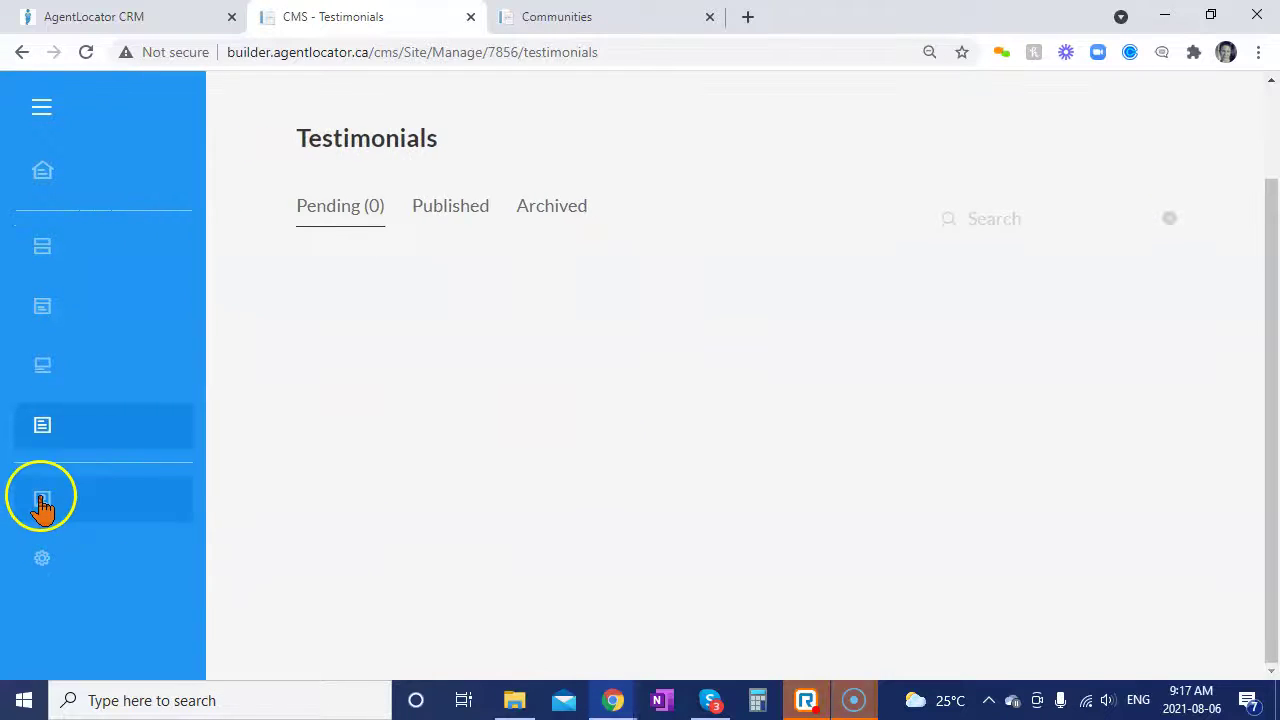
pyautogui.click(108, 512)
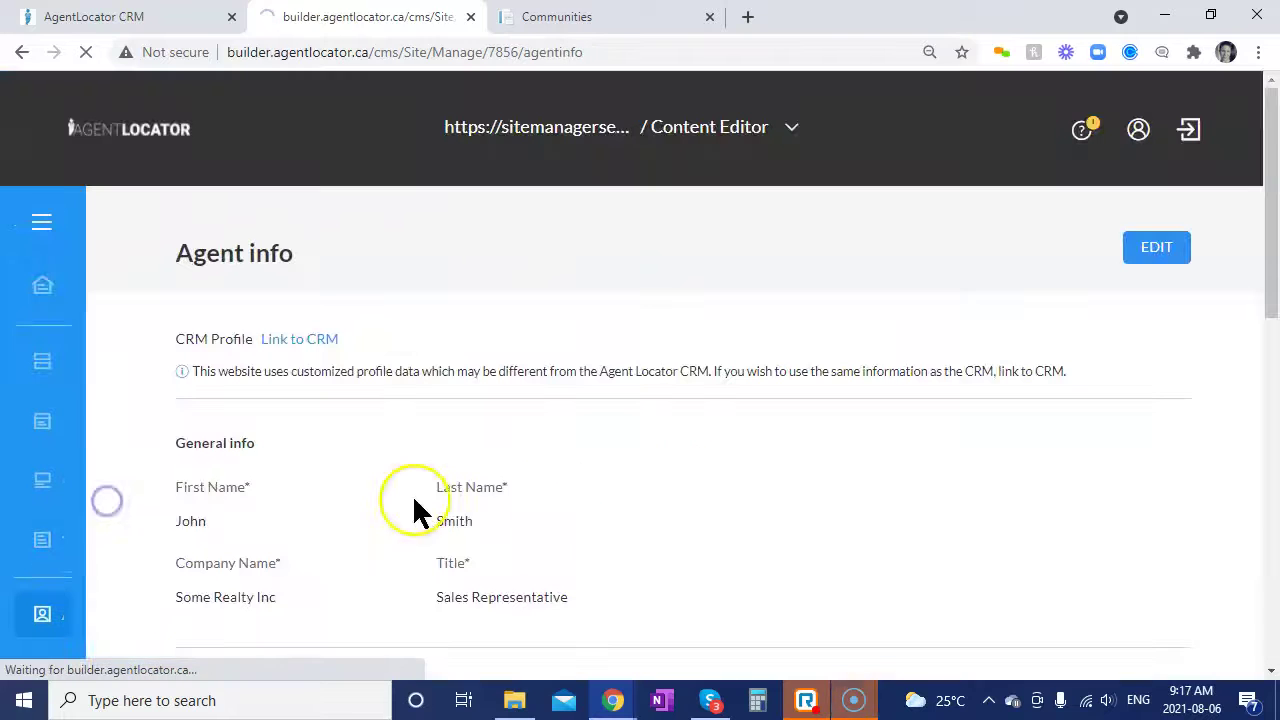
pyautogui.scroll(-1, 700, 490)
pyautogui.scroll(-1, 723, 490)
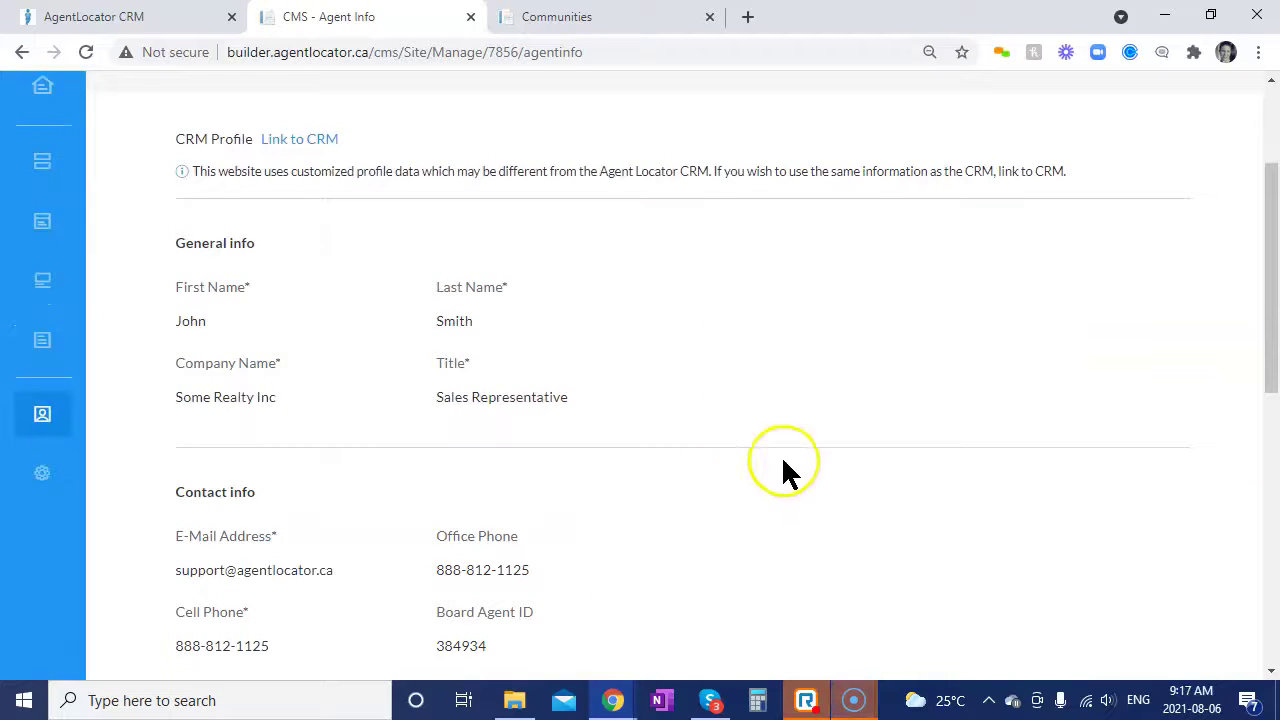
pyautogui.scroll(2, 689, 383)
pyautogui.click(1142, 250)
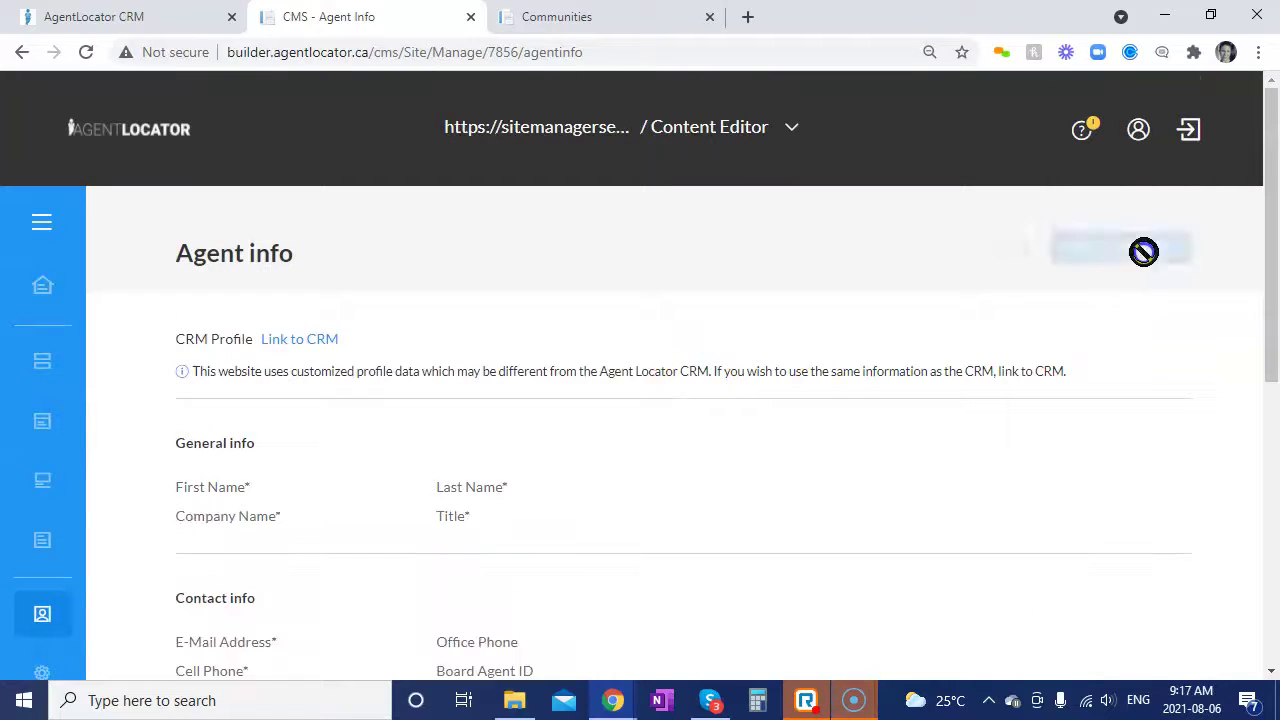
pyautogui.scroll(-2, 850, 410)
pyautogui.scroll(-7, 854, 415)
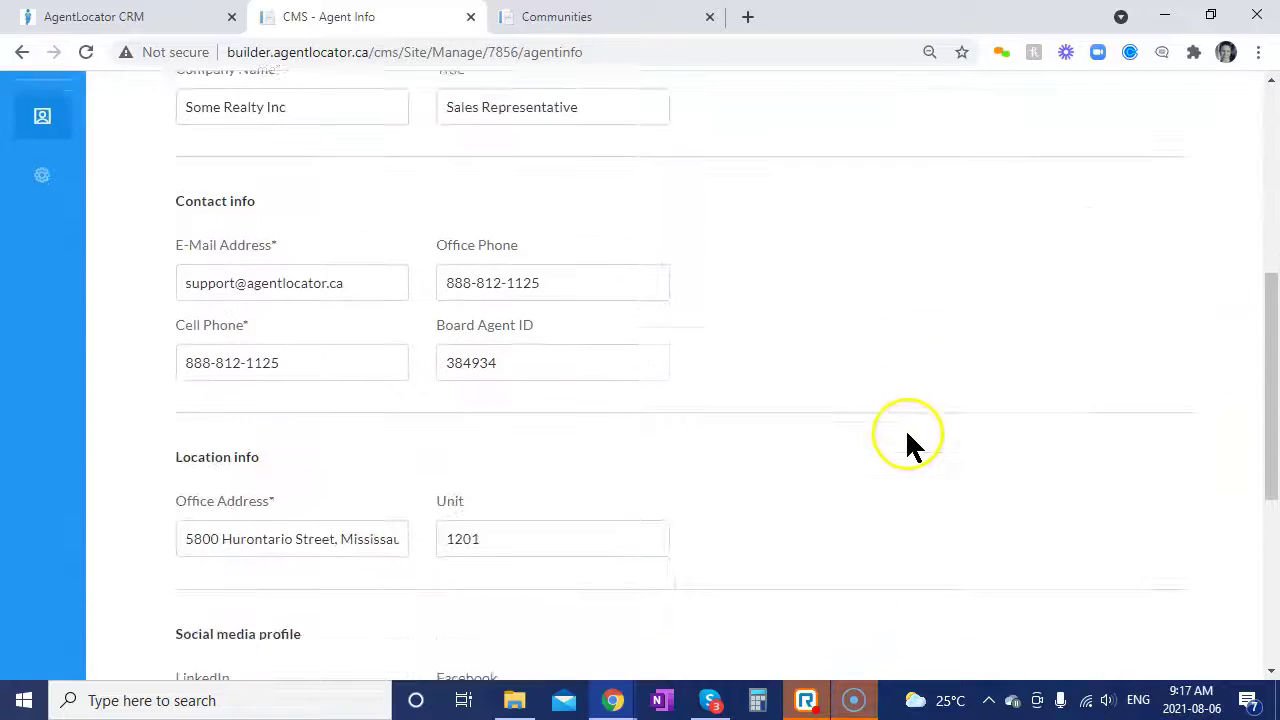
pyautogui.scroll(-1, 846, 414)
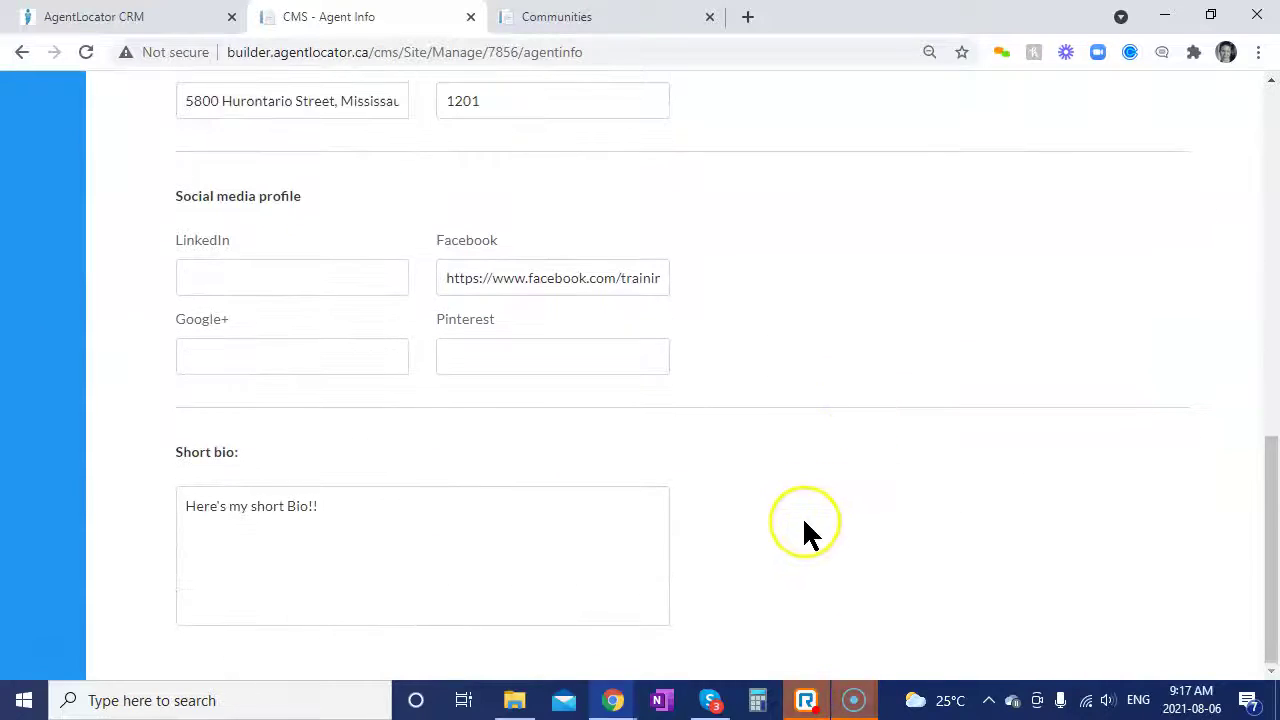
pyautogui.scroll(9, 795, 500)
pyautogui.scroll(1, 786, 460)
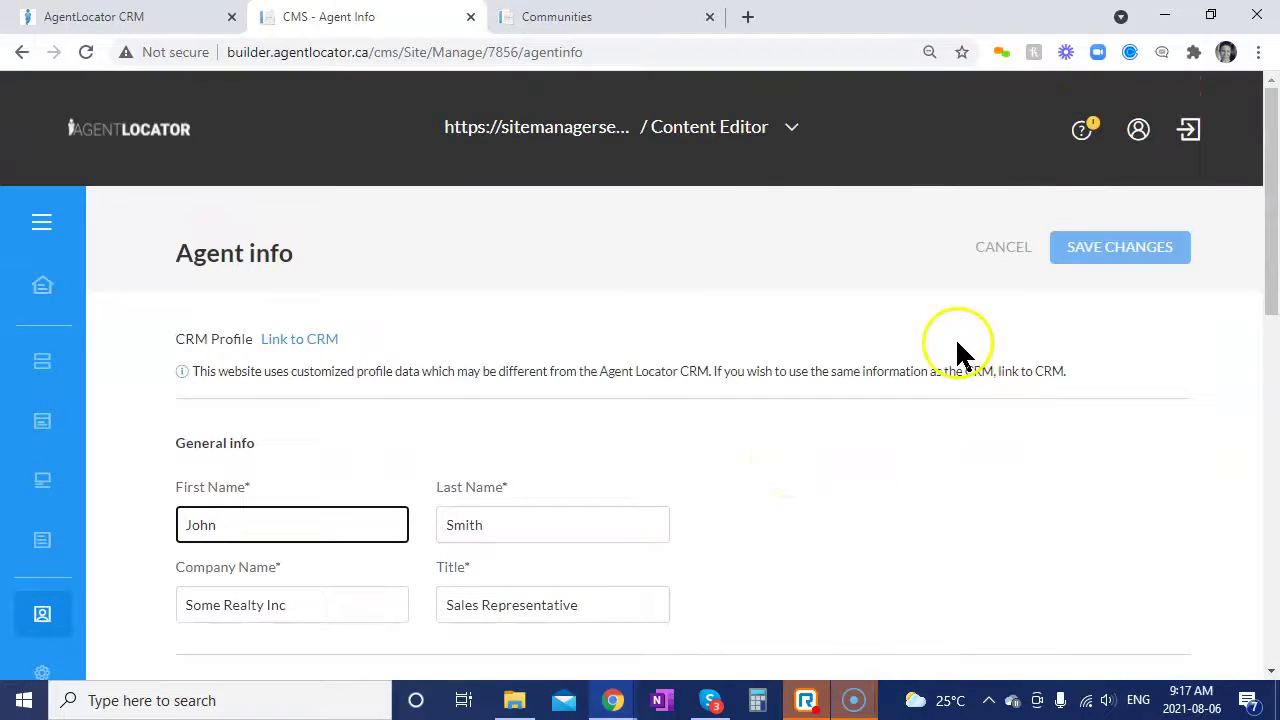
# - Enable Lead Generation in the website settings and save the changes
pyautogui.moveTo(50, 611)
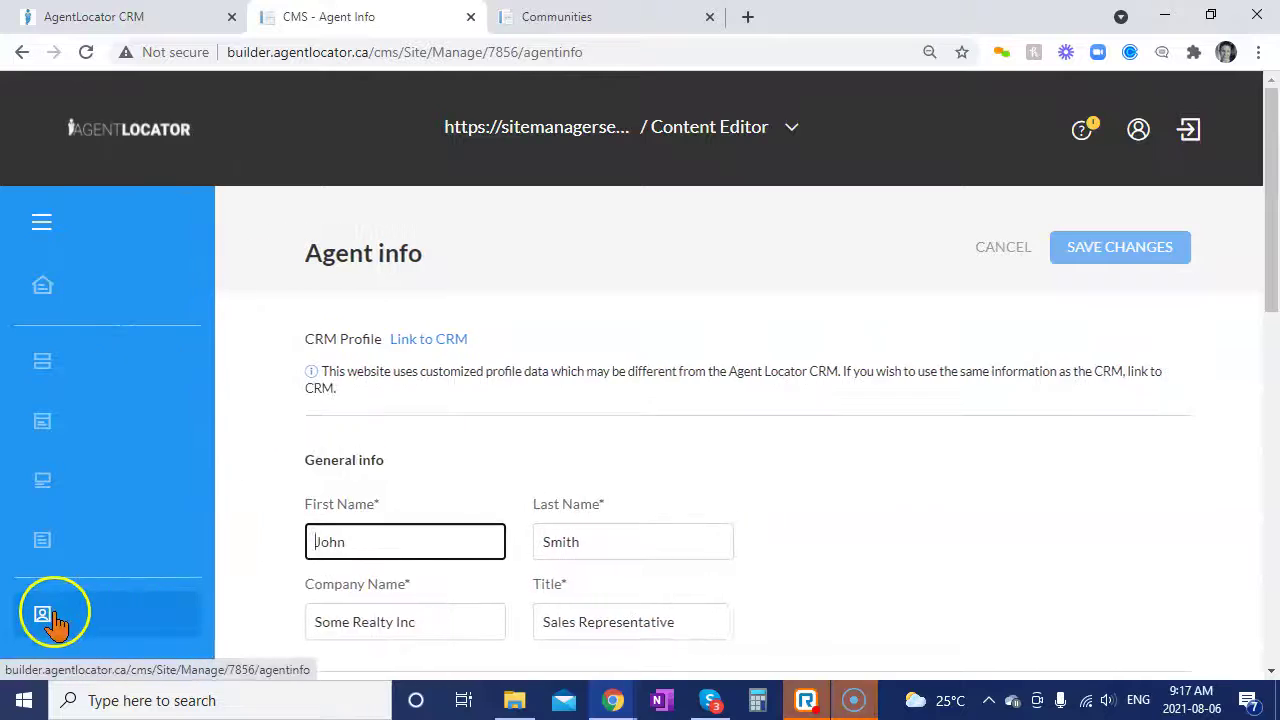
pyautogui.scroll(-1, 54, 612)
pyautogui.click(104, 585)
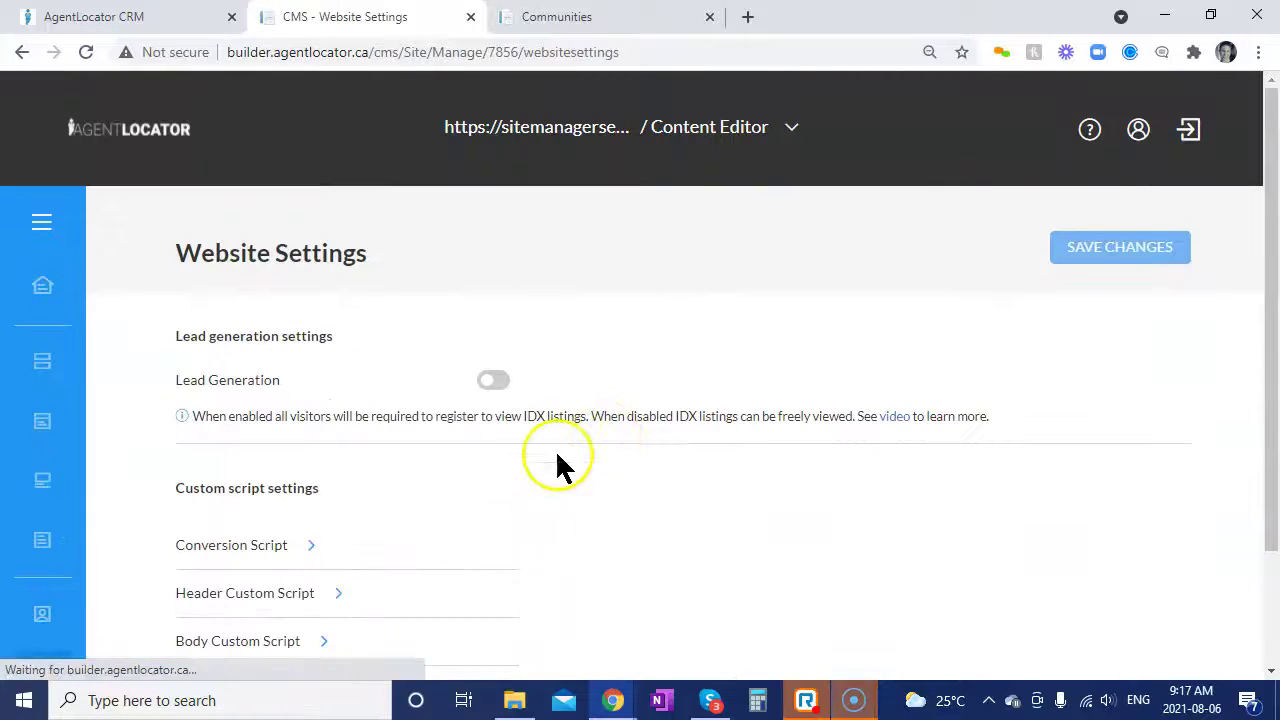
pyautogui.click(490, 382)
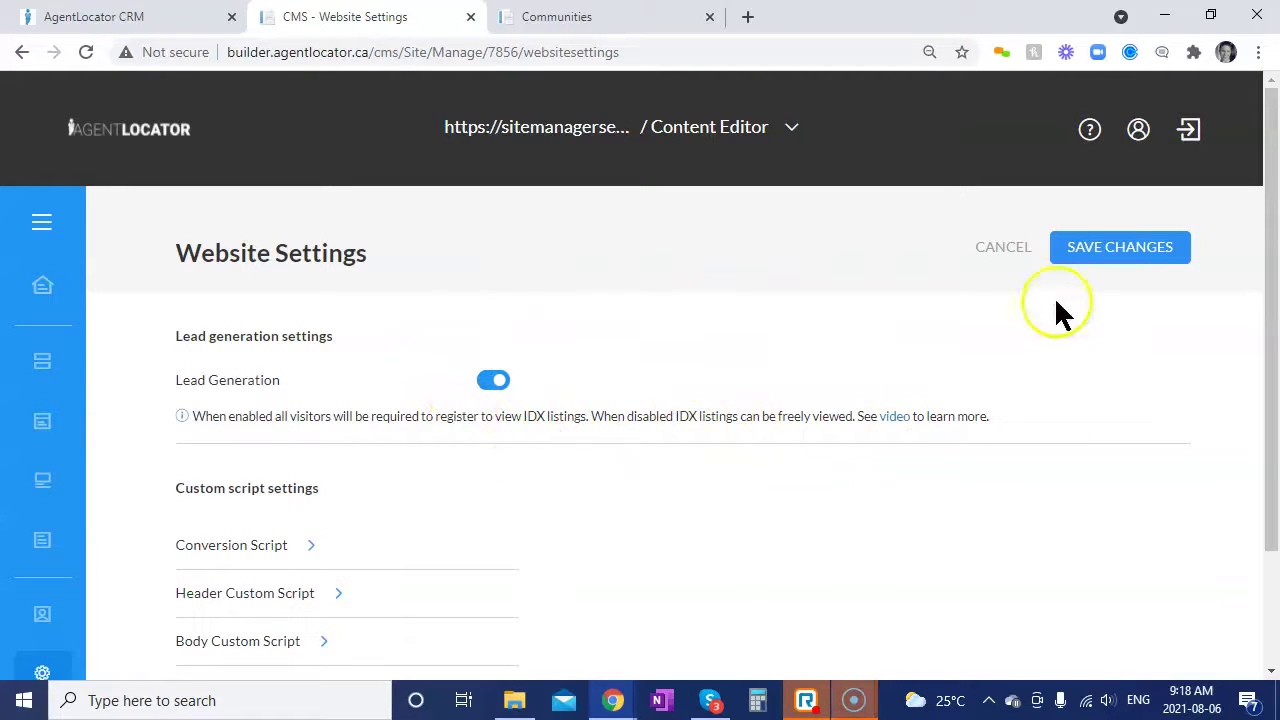
pyautogui.click(1095, 256)
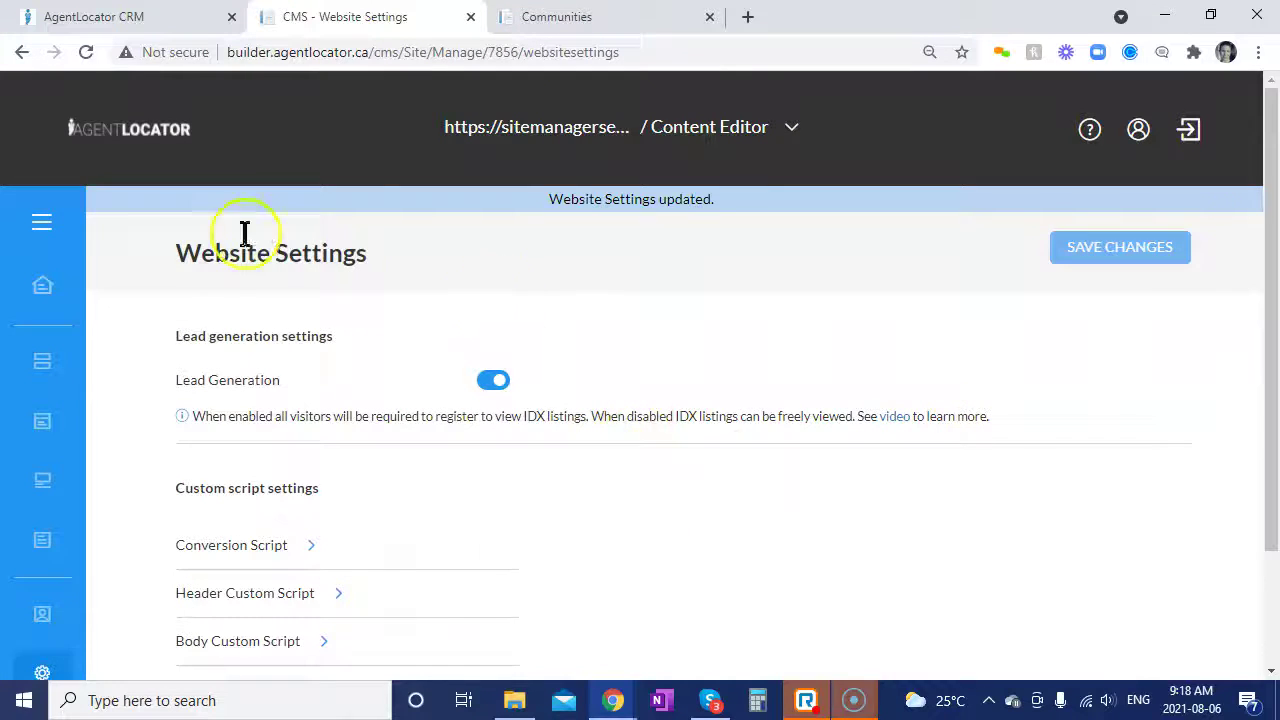
pyautogui.click(42, 224)
pyautogui.moveTo(100, 294)
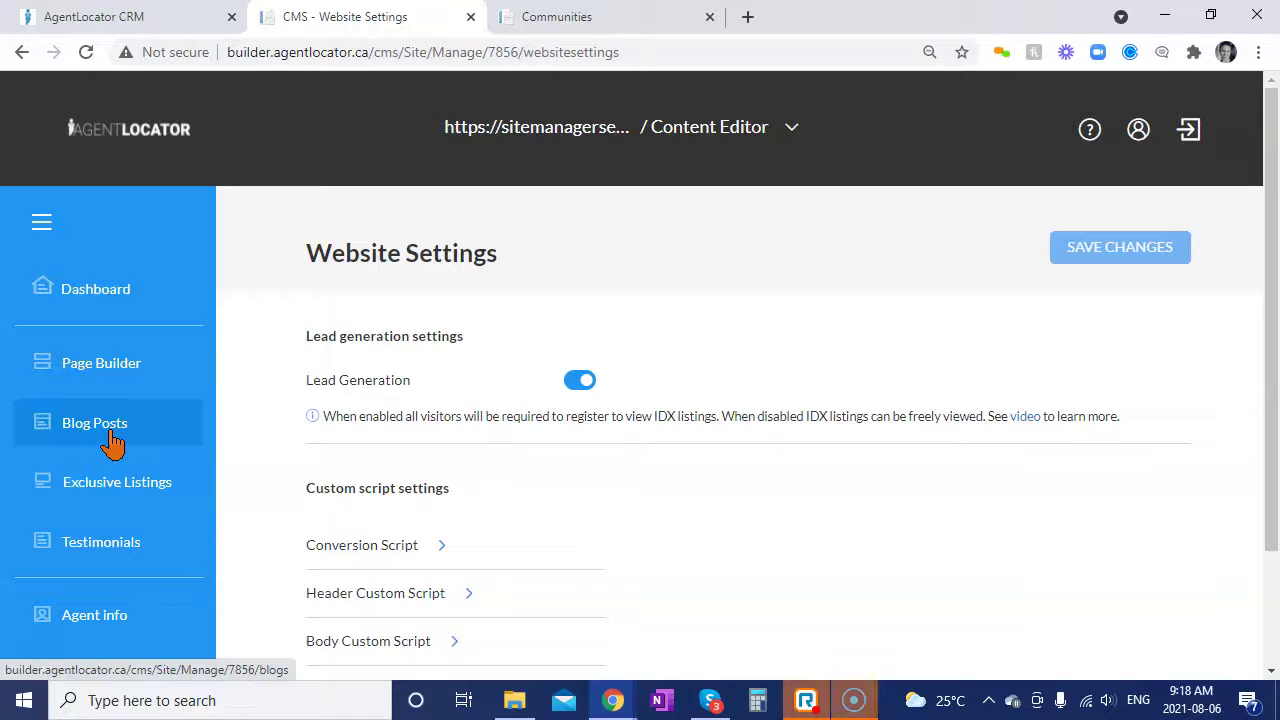
pyautogui.click(48, 634)
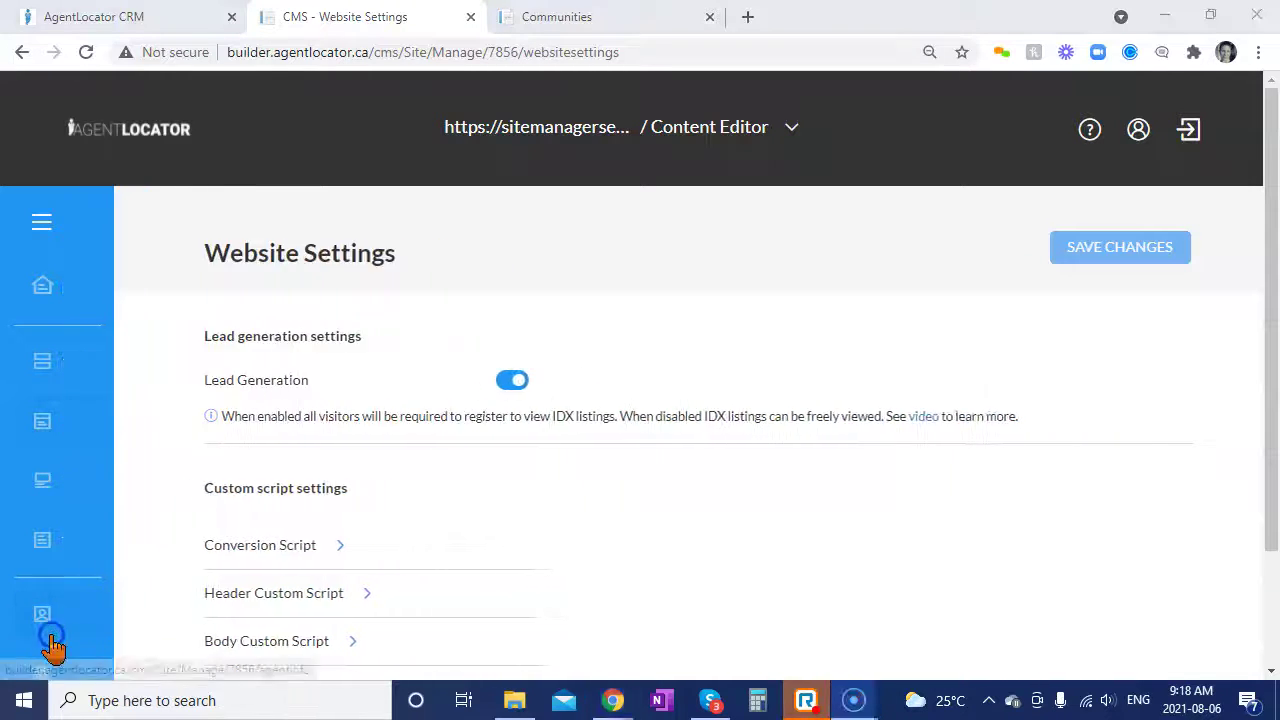